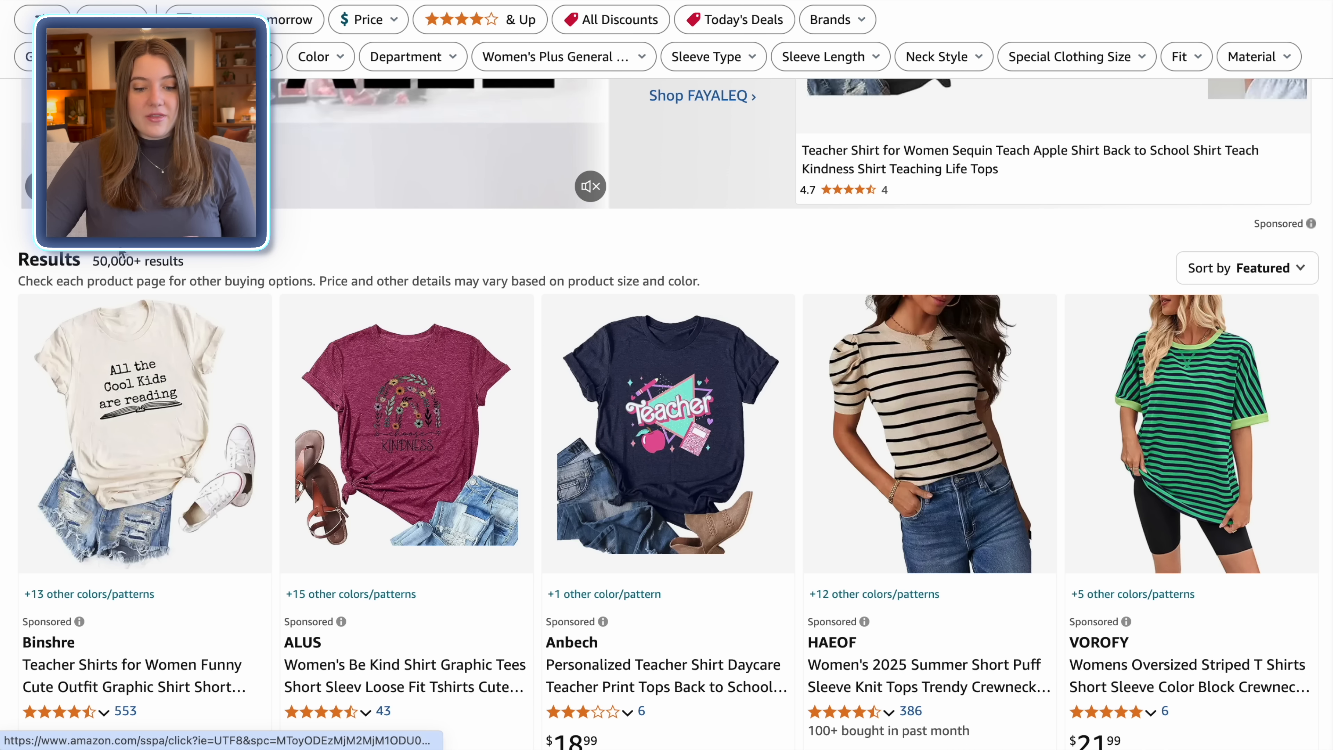
Search Amazon for "esl teacher shirt" and look through the resulting shirt designs
scroll(230, 284, "down", 6)
scroll(196, 260, "up", 8)
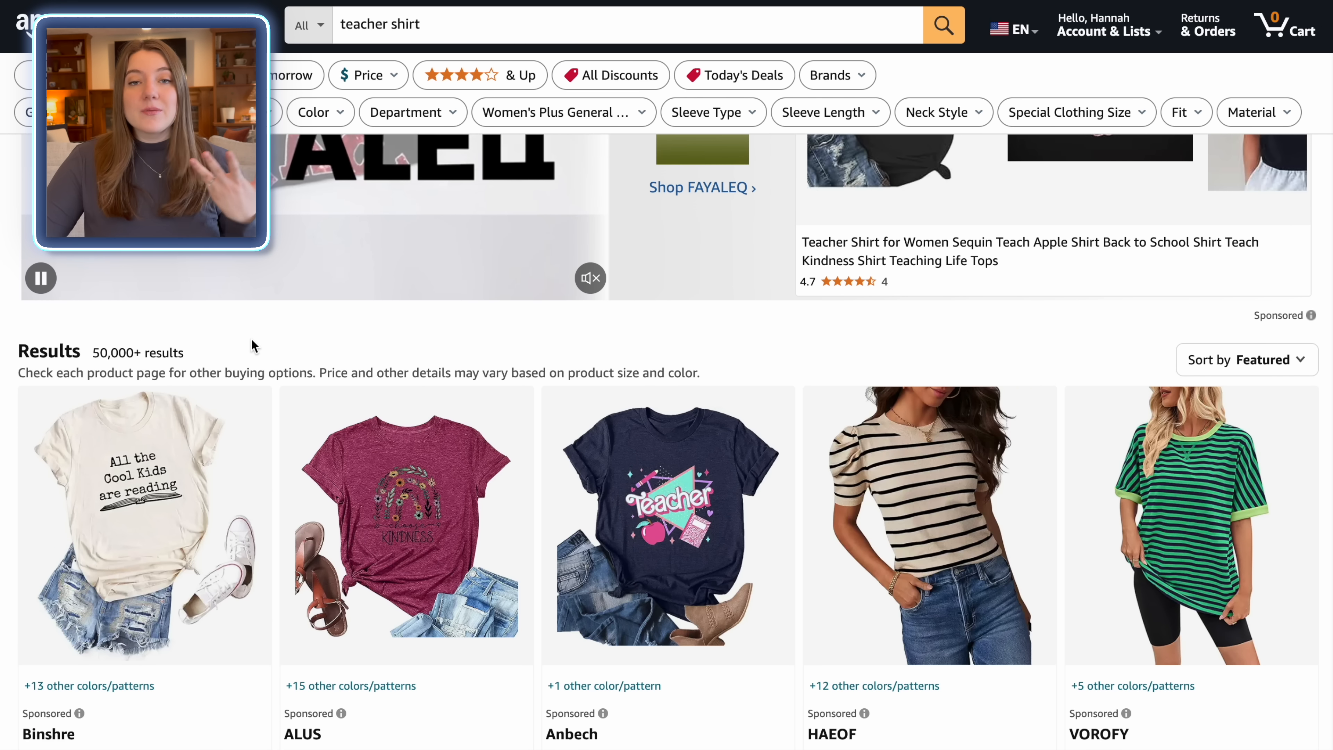
scroll(251, 340, "up", 5)
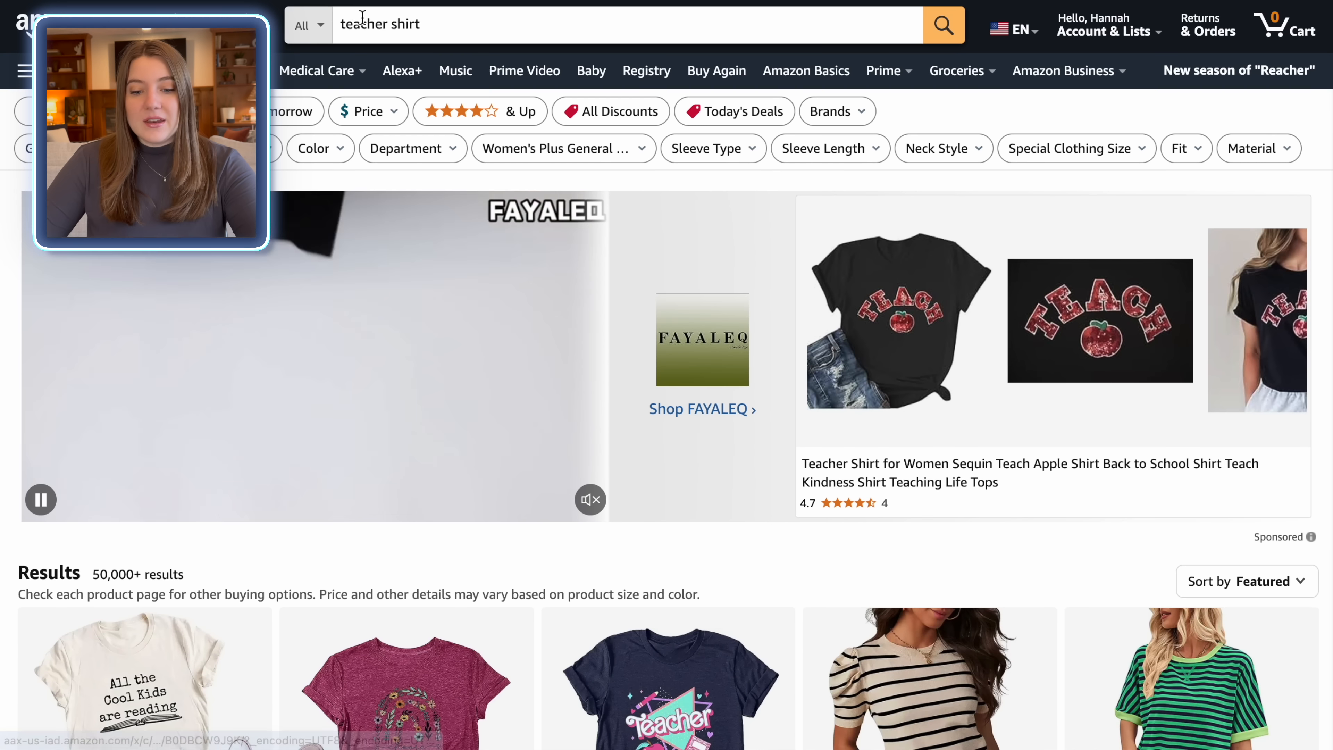
left_click(342, 22)
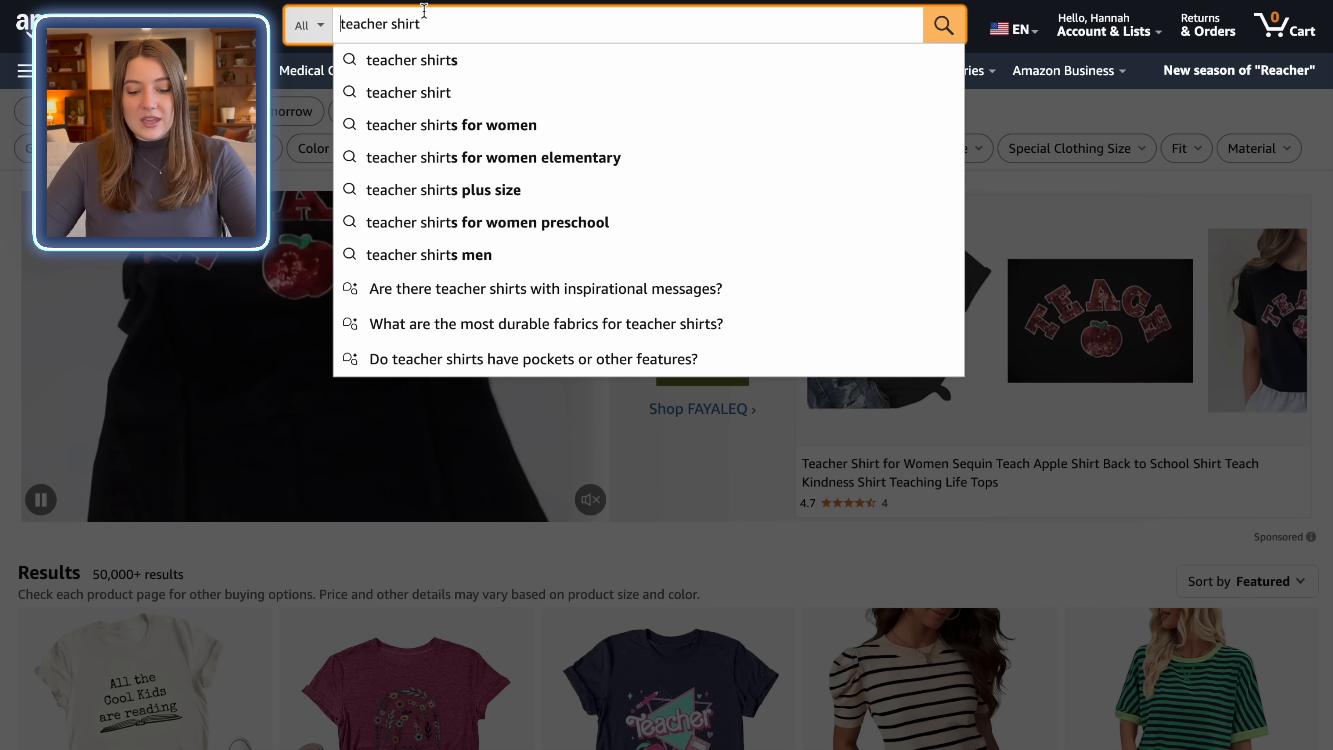
type("esl")
key("Return")
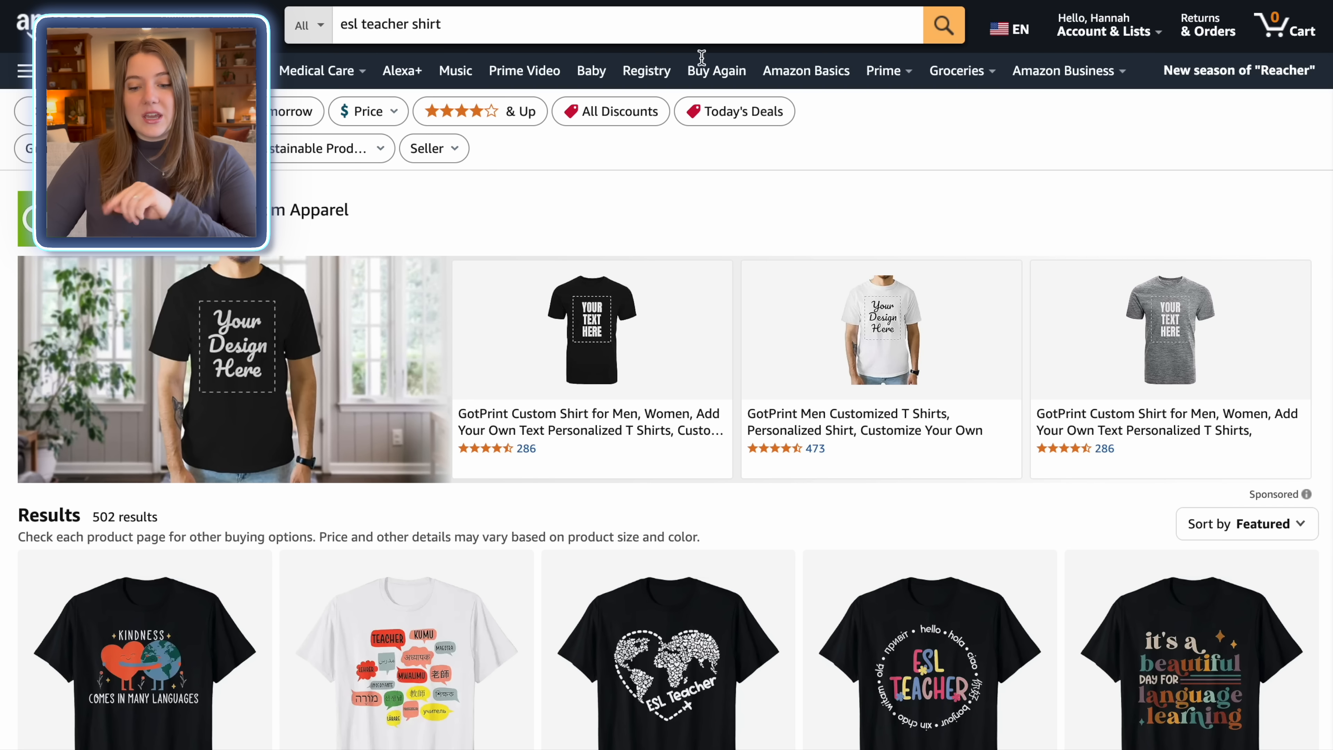
scroll(339, 178, "down", 6)
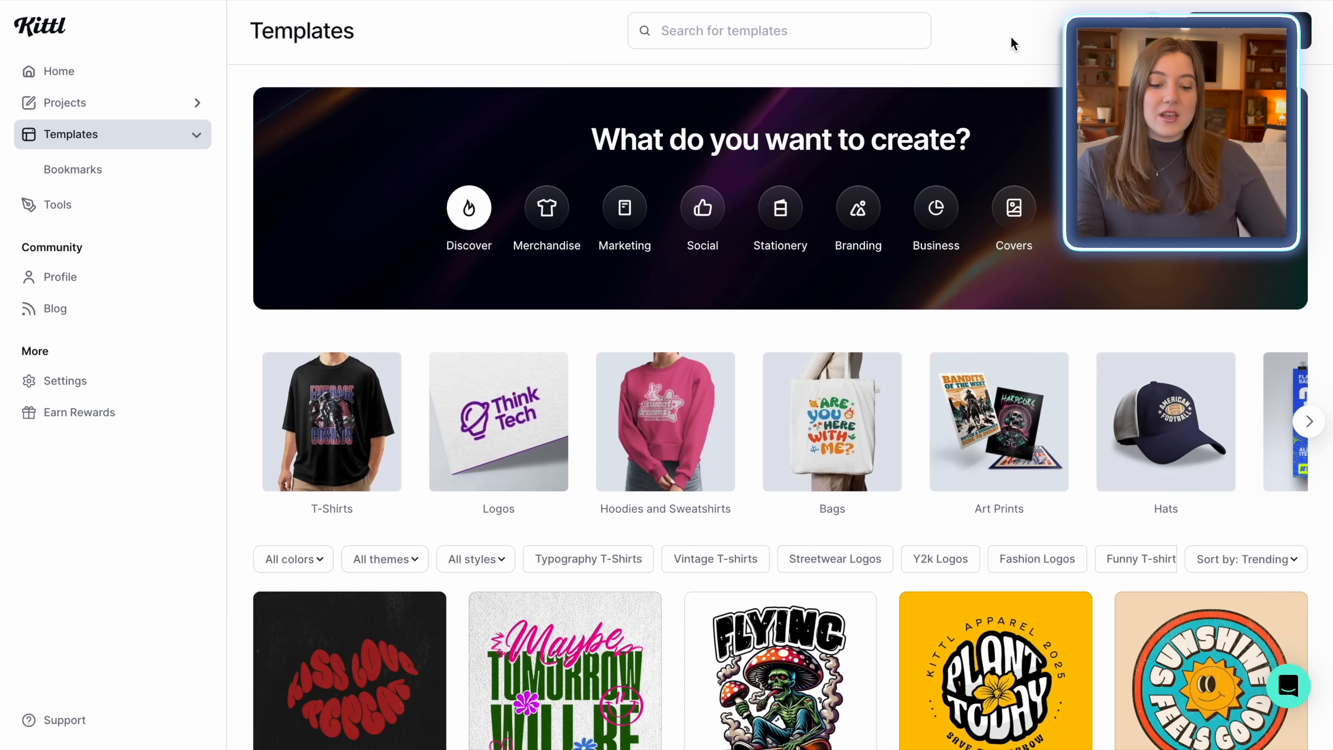
Switch to Kittl and browse the general template gallery for shirt design ideas
scroll(1013, 44, "down", 8)
scroll(793, 407, "down", 9)
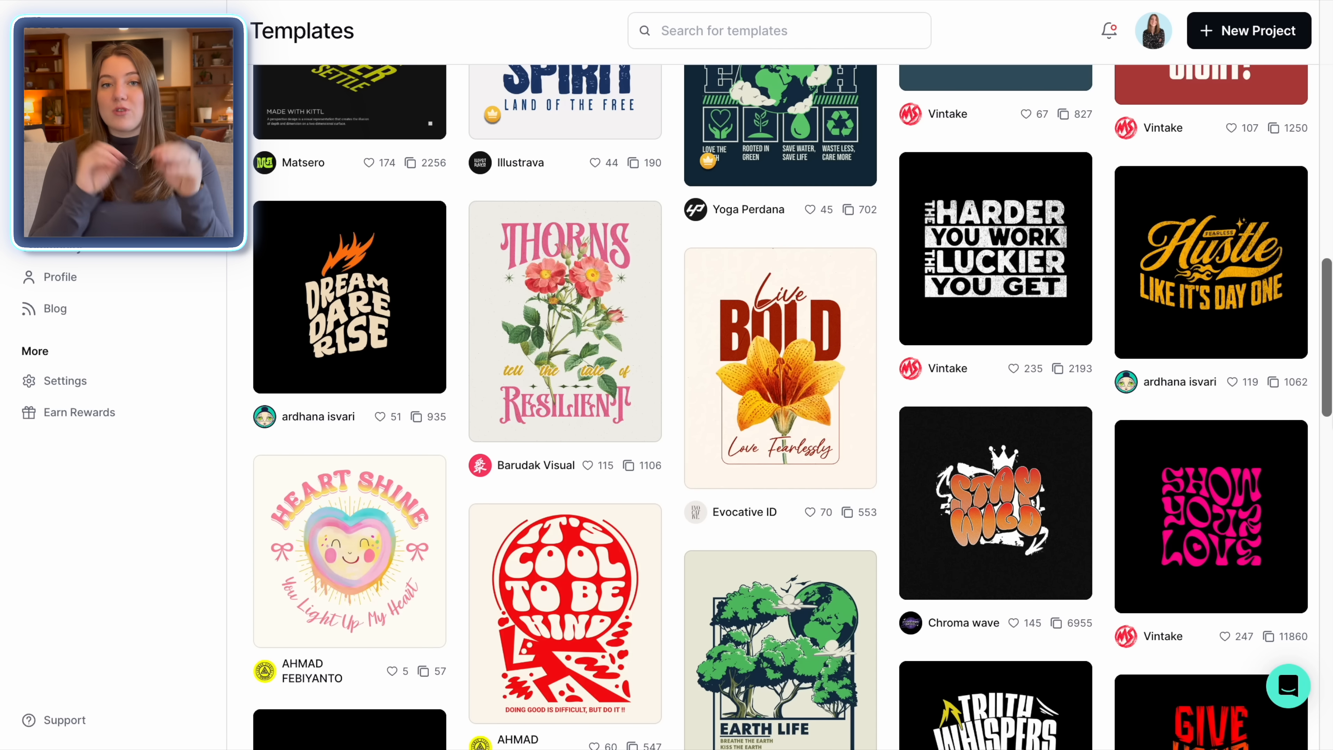
scroll(887, 457, "down", 1)
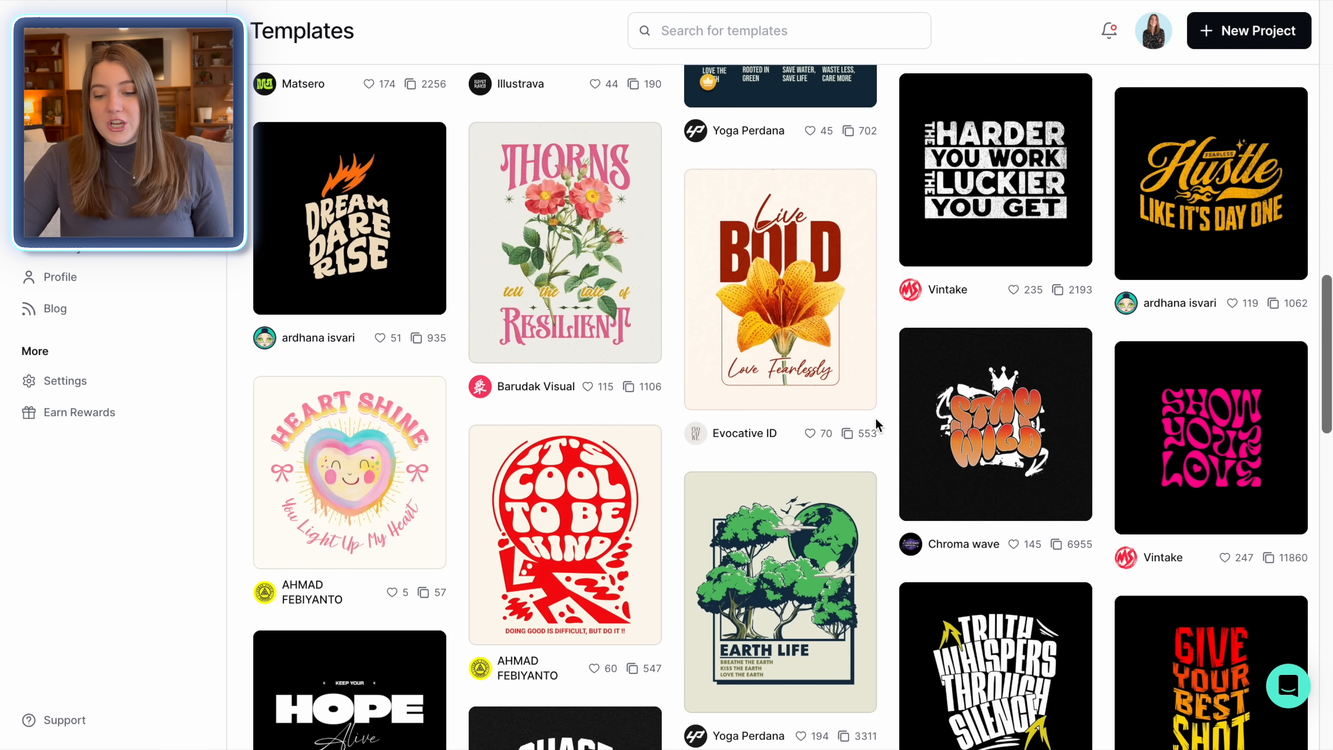
scroll(894, 453, "down", 2)
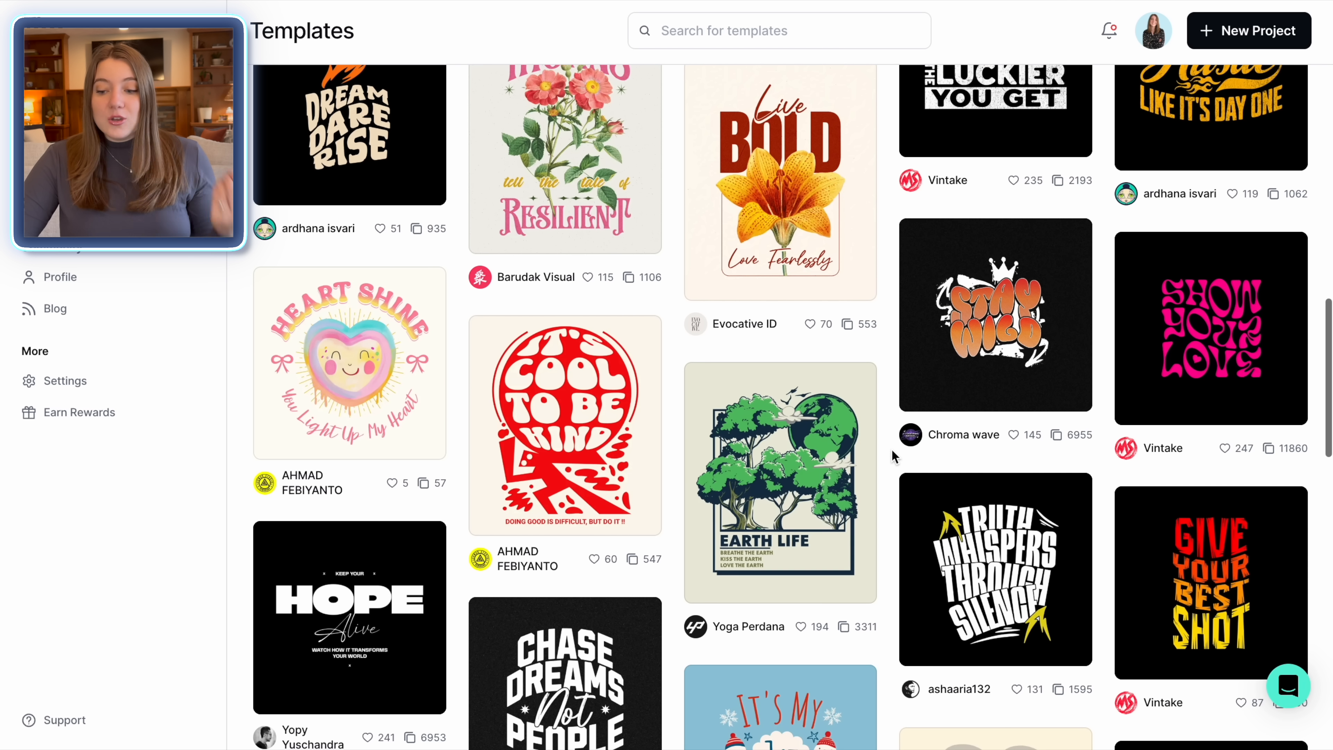
scroll(894, 455, "down", 1)
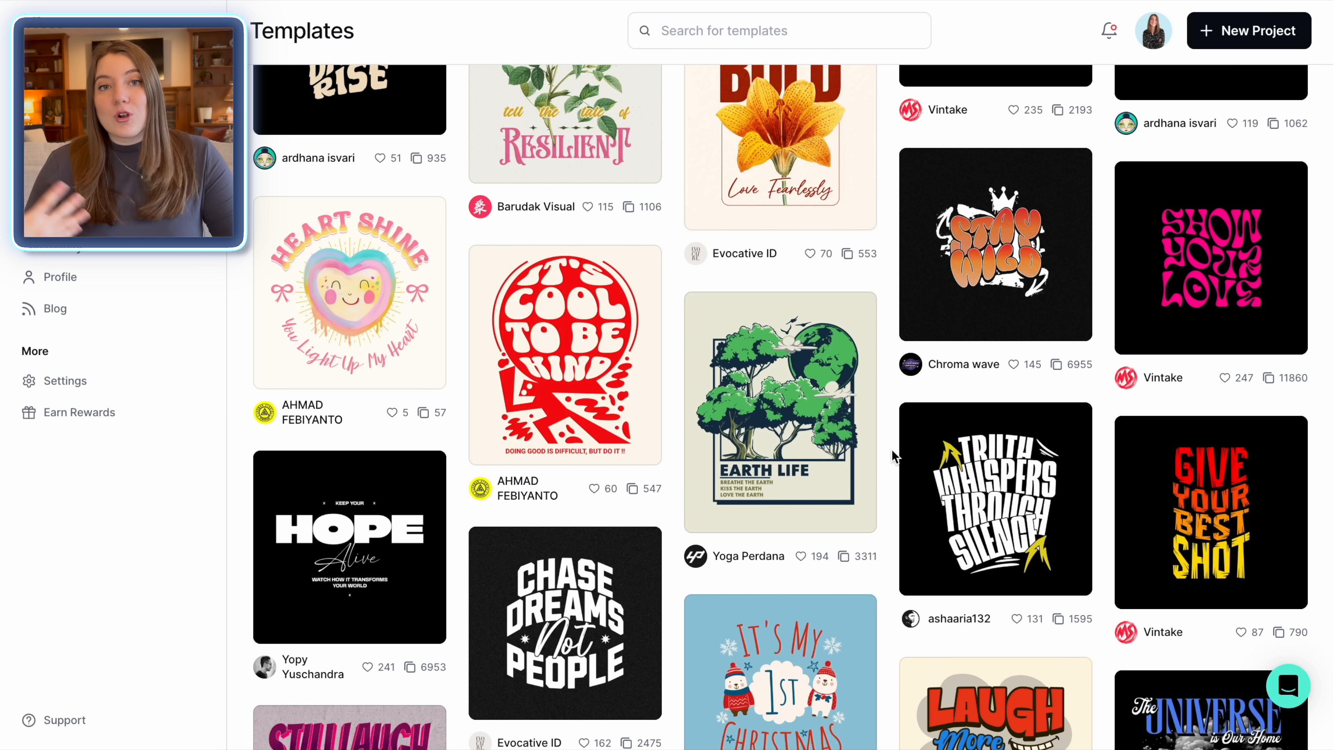
scroll(892, 449, "down", 2)
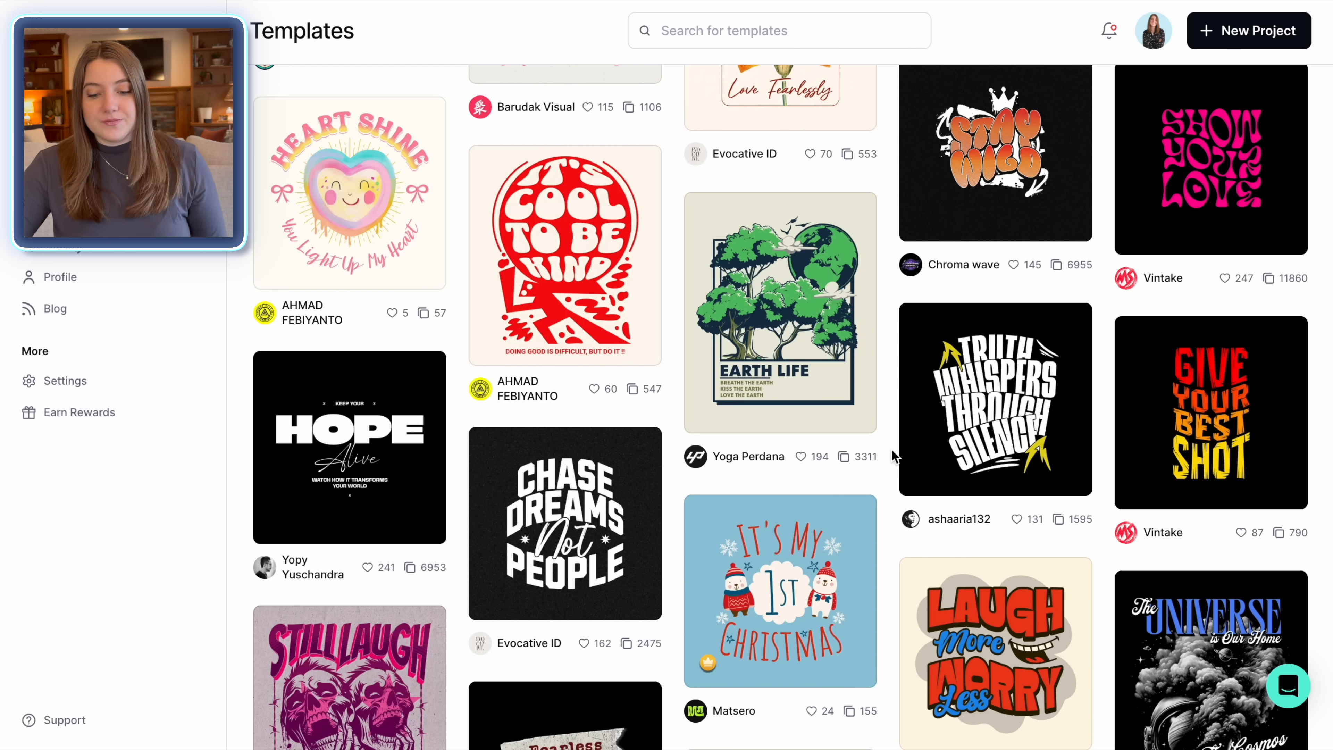
scroll(892, 449, "up", 20)
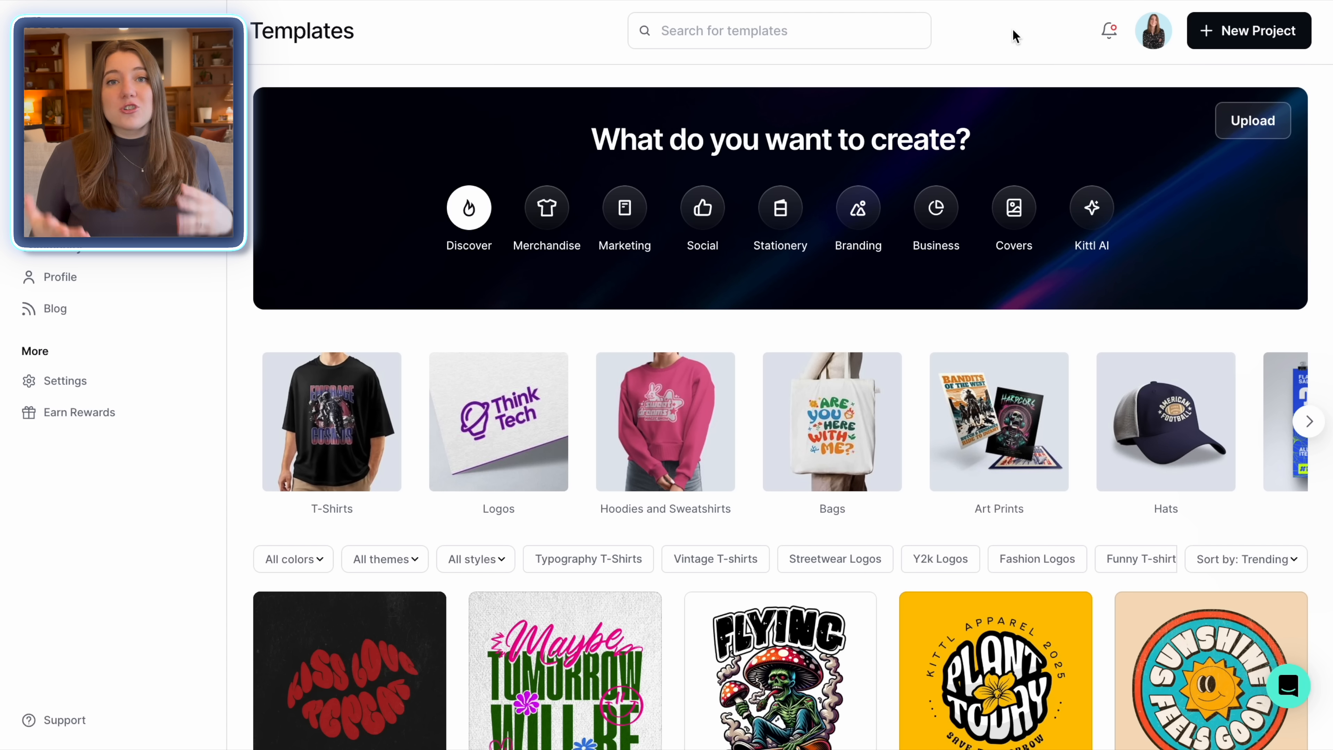
Search the design templates for "teacher"
left_click(727, 43)
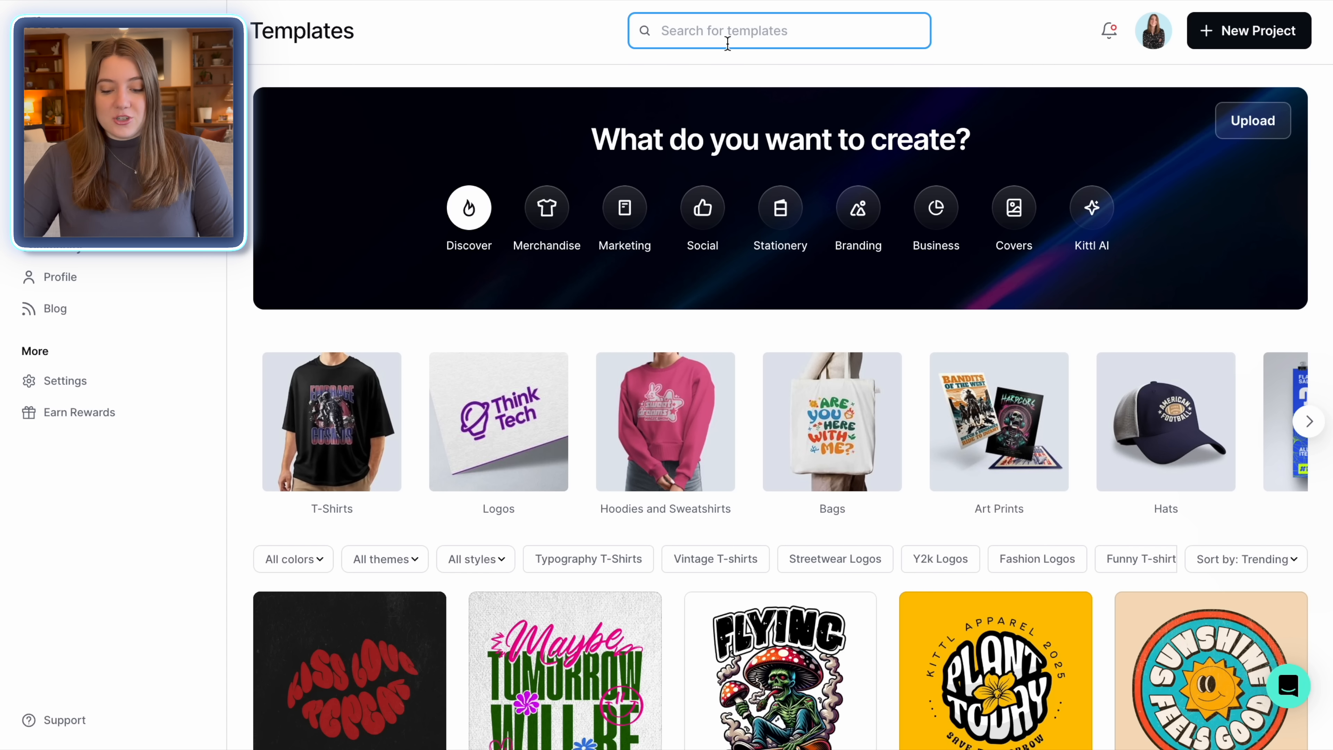
type("teacher")
key("Return")
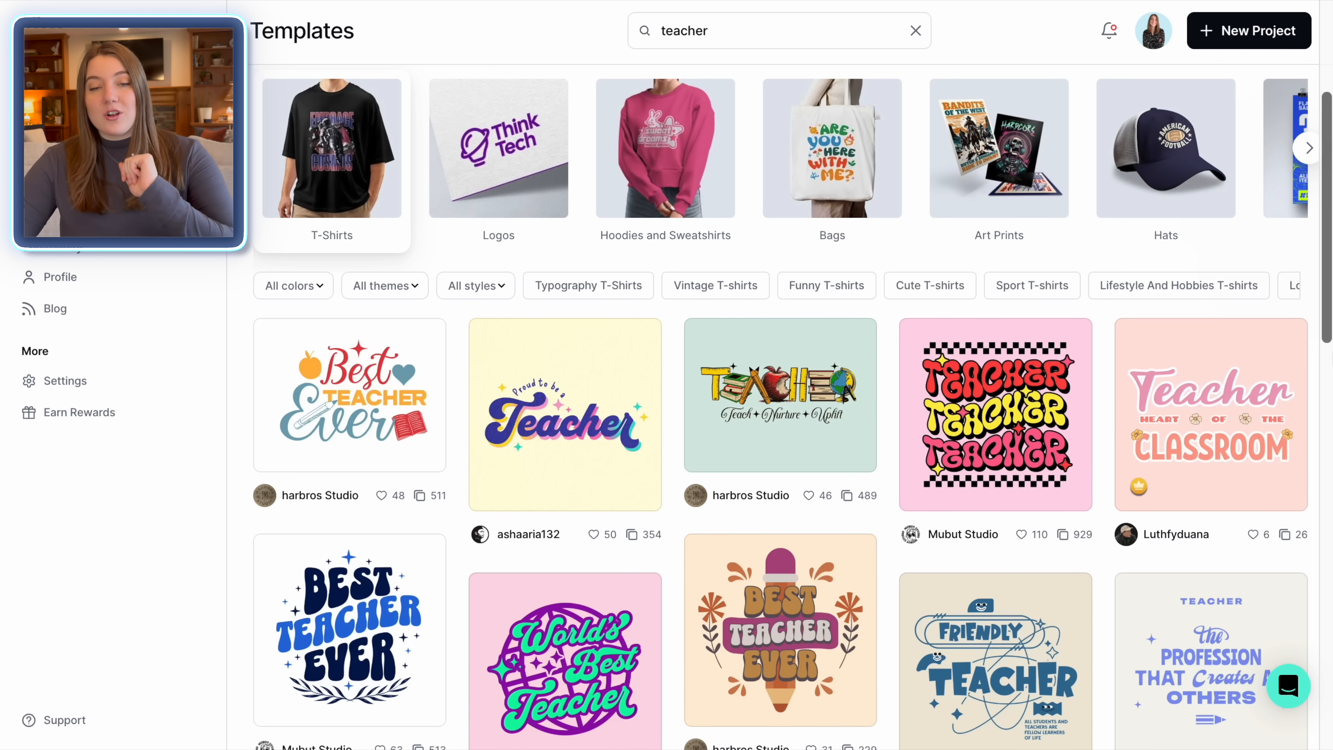
Look through the teacher templates and open the Creative Teacher design for editing
scroll(942, 281, "down", 3)
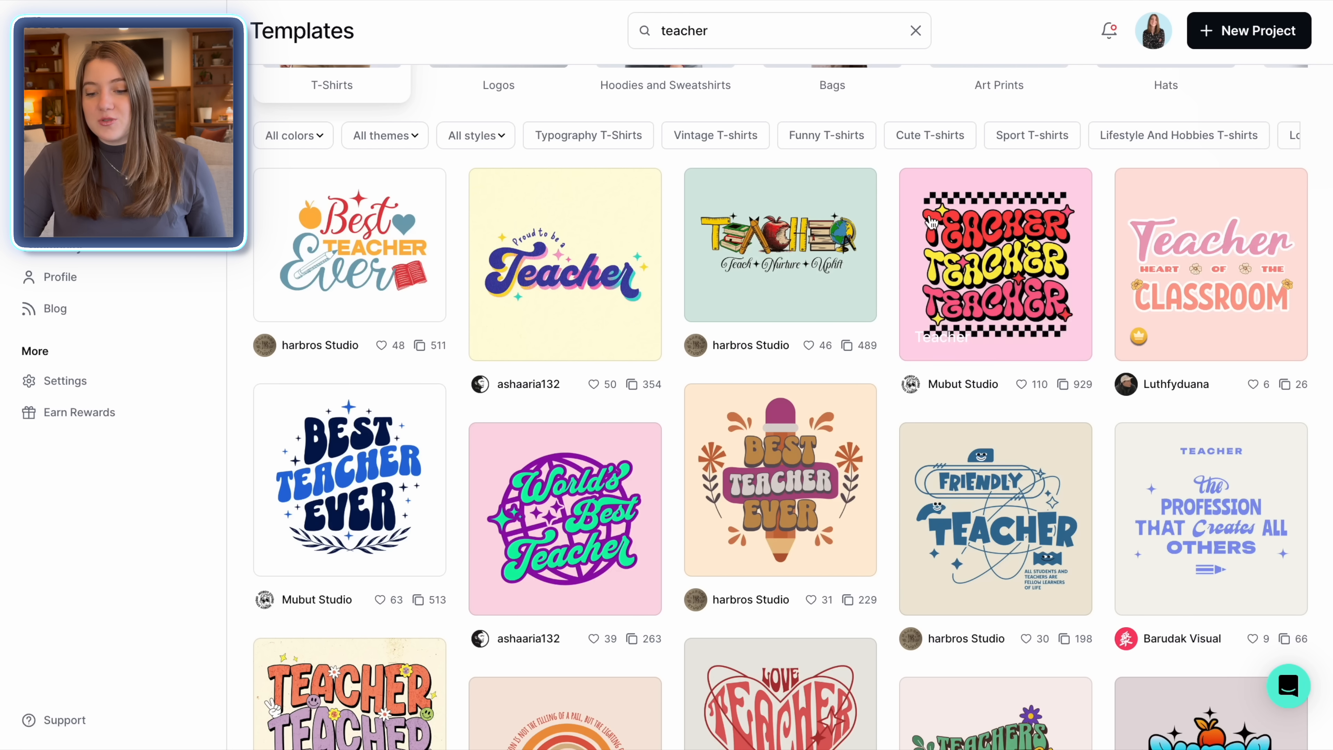
scroll(932, 244, "down", 1)
scroll(931, 244, "down", 10)
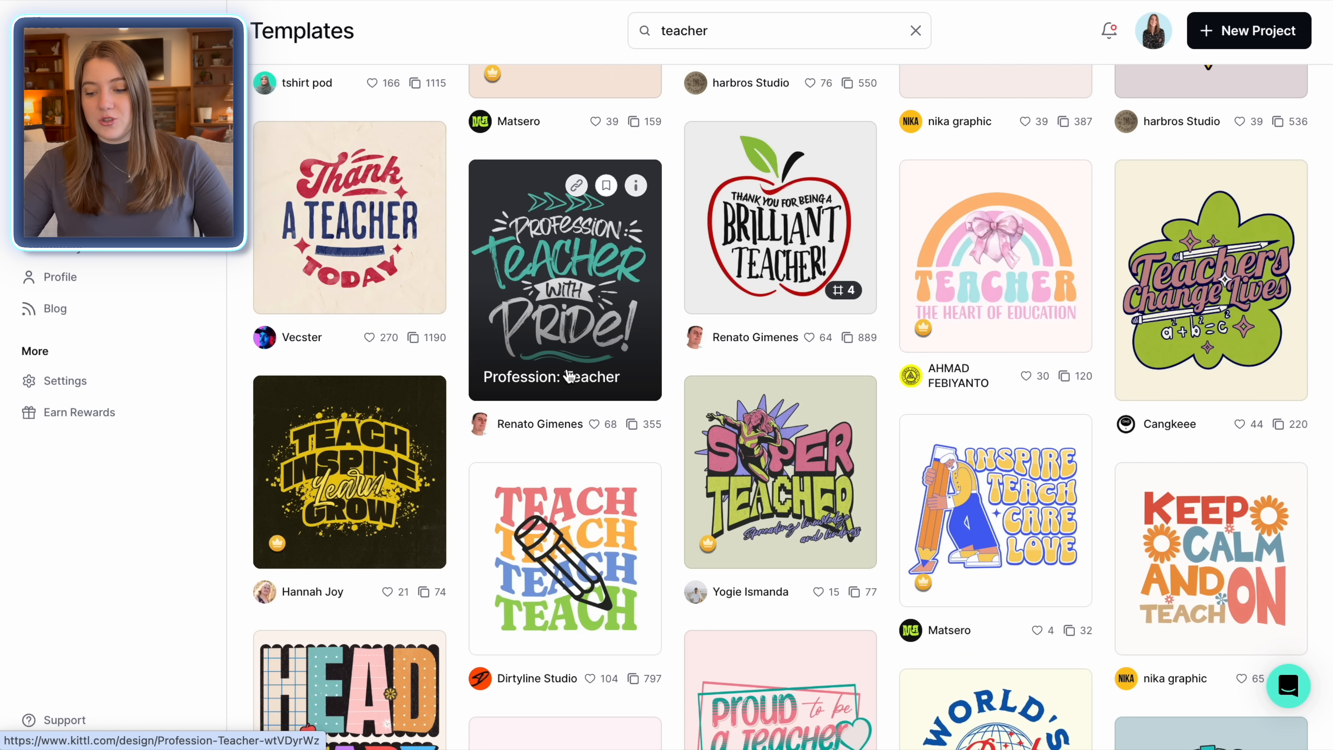
scroll(569, 377, "down", 10)
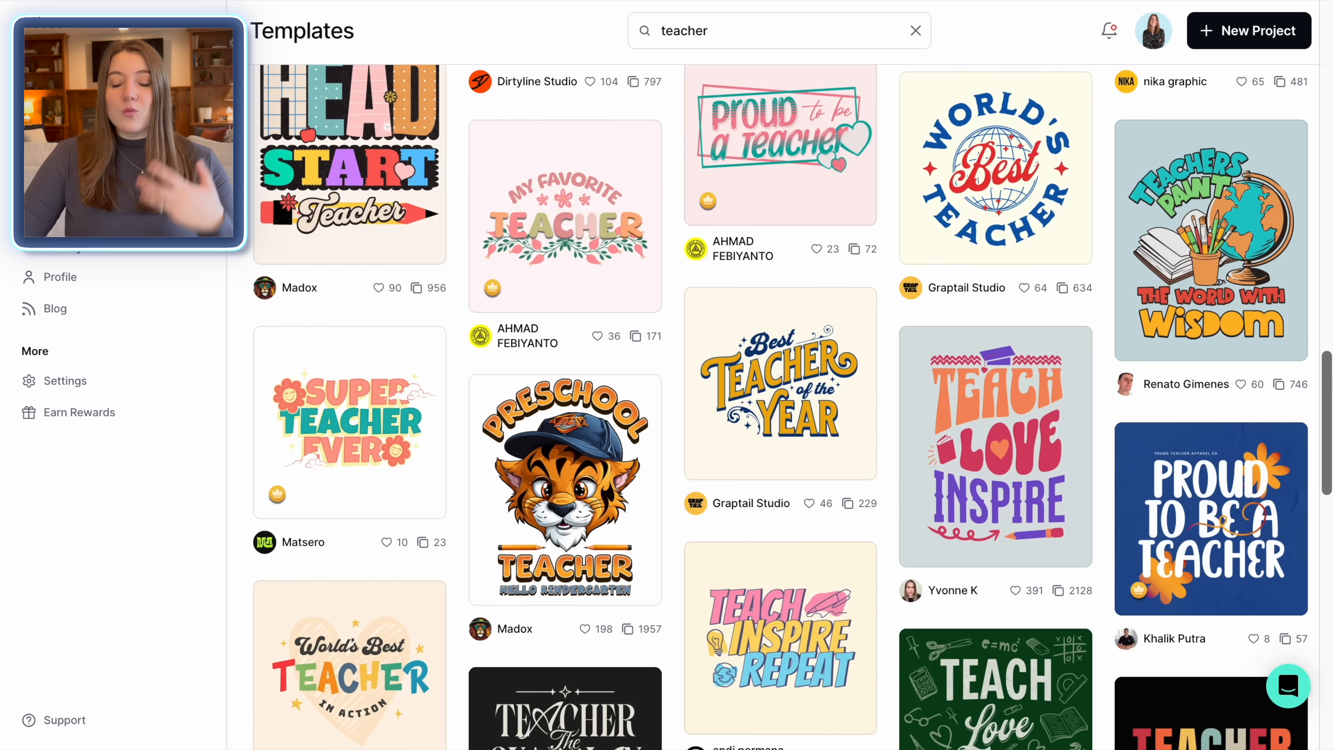
scroll(793, 407, "down", 1)
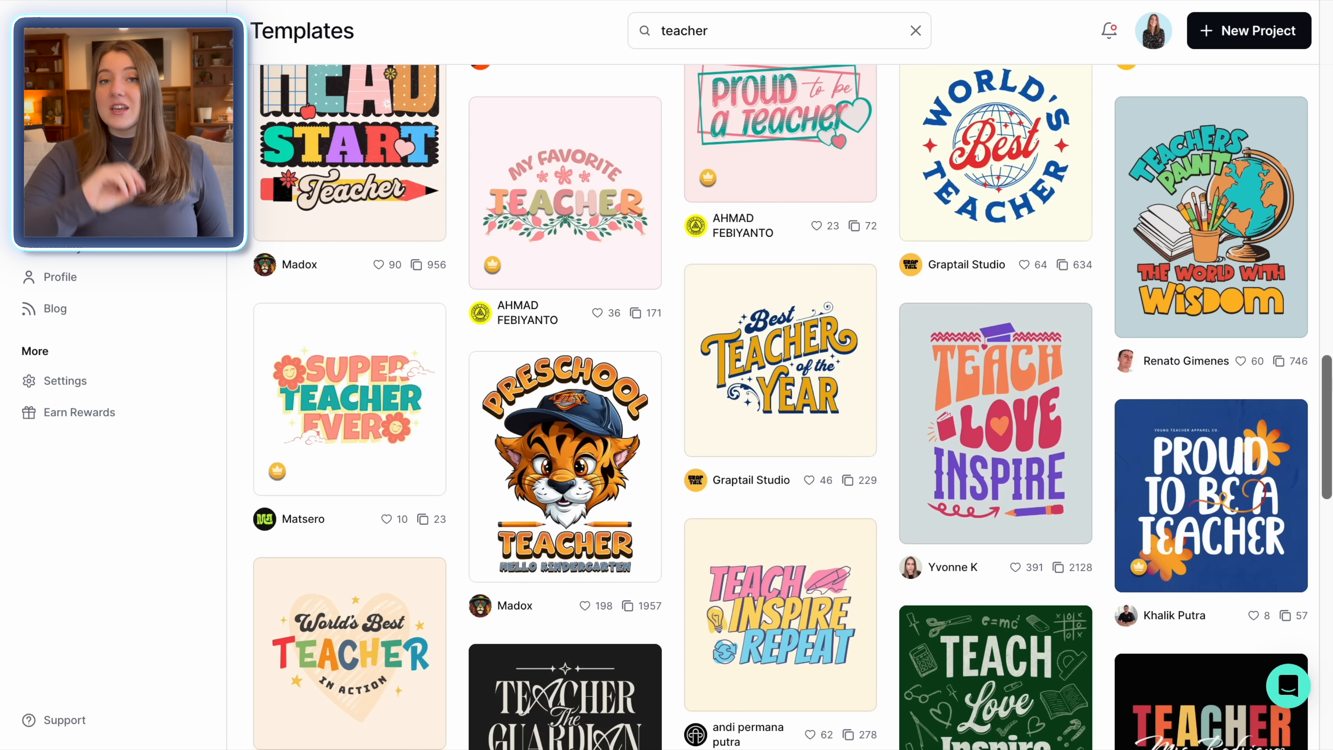
scroll(793, 408, "down", 3)
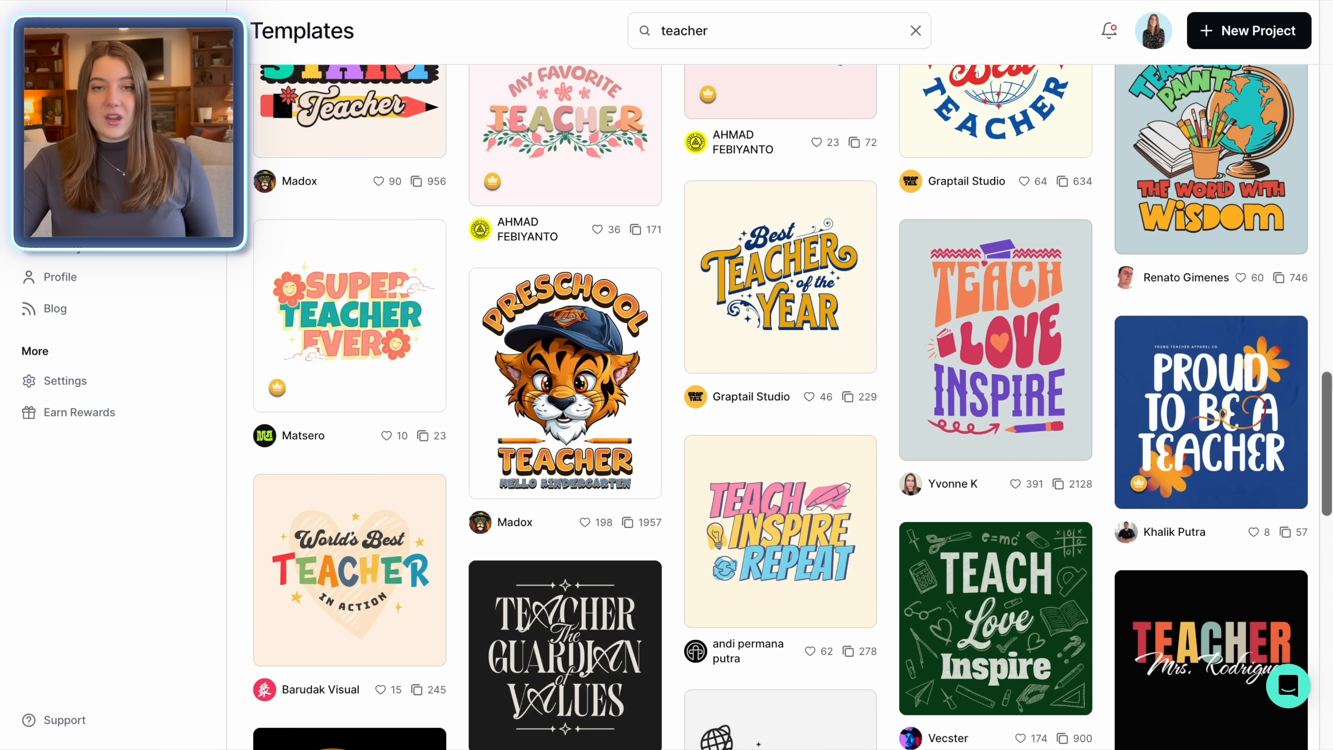
scroll(792, 407, "down", 10)
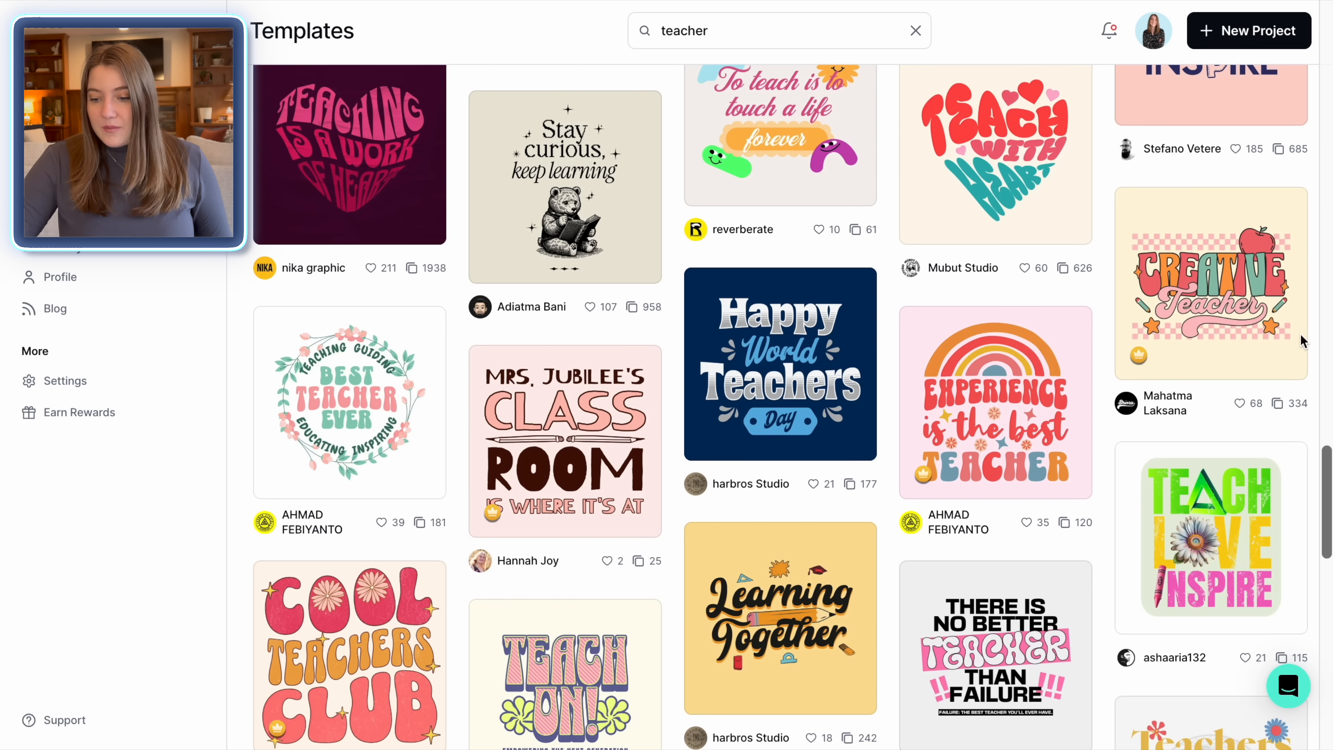
mouse_move(1280, 339)
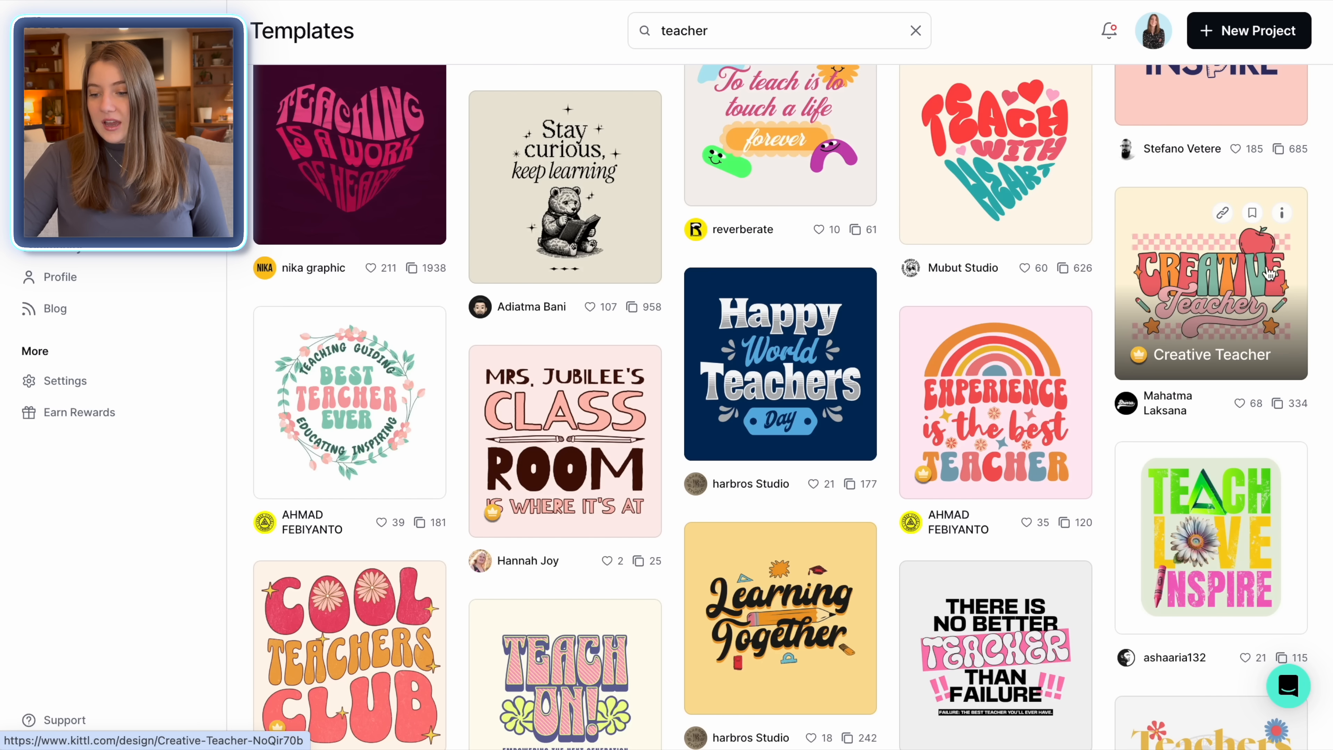
left_click(1254, 299)
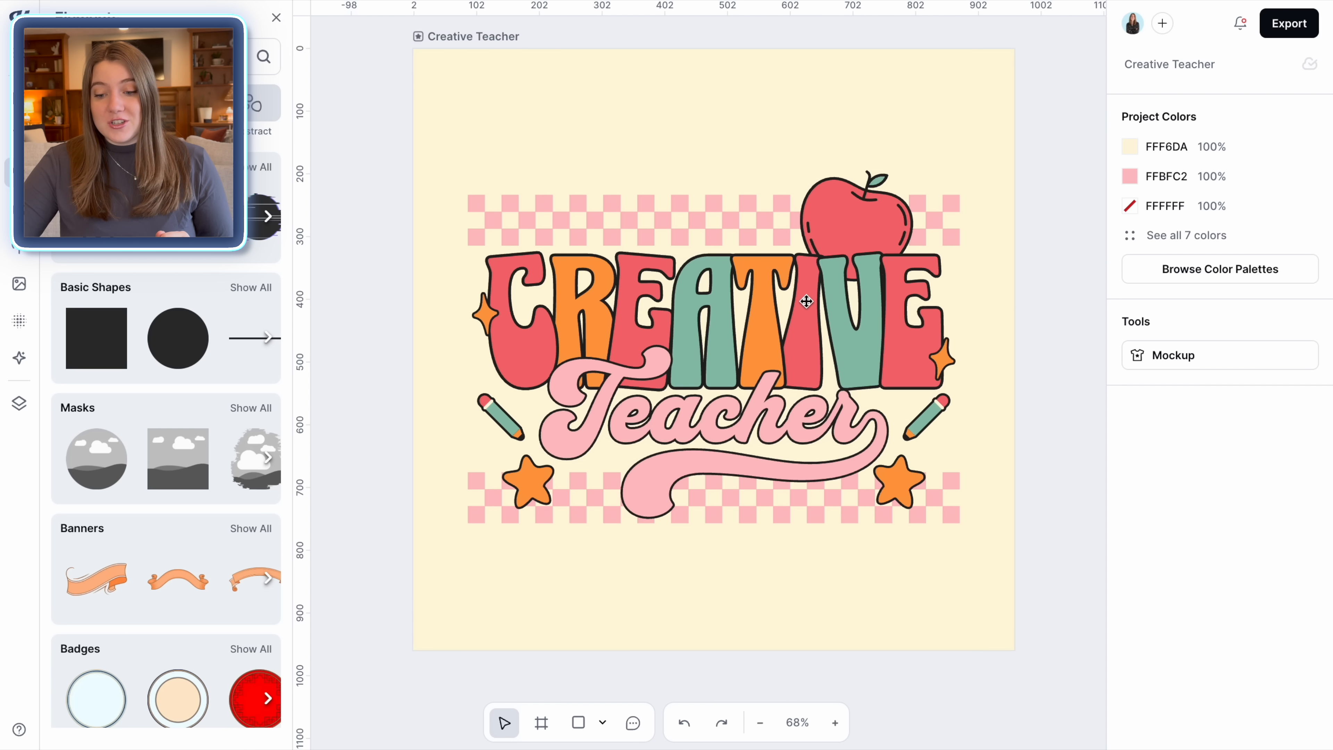
Ungroup the word CREATIVE, delete its surplus letters and change the remaining three to read ESL
left_click(821, 321)
right_click(652, 314)
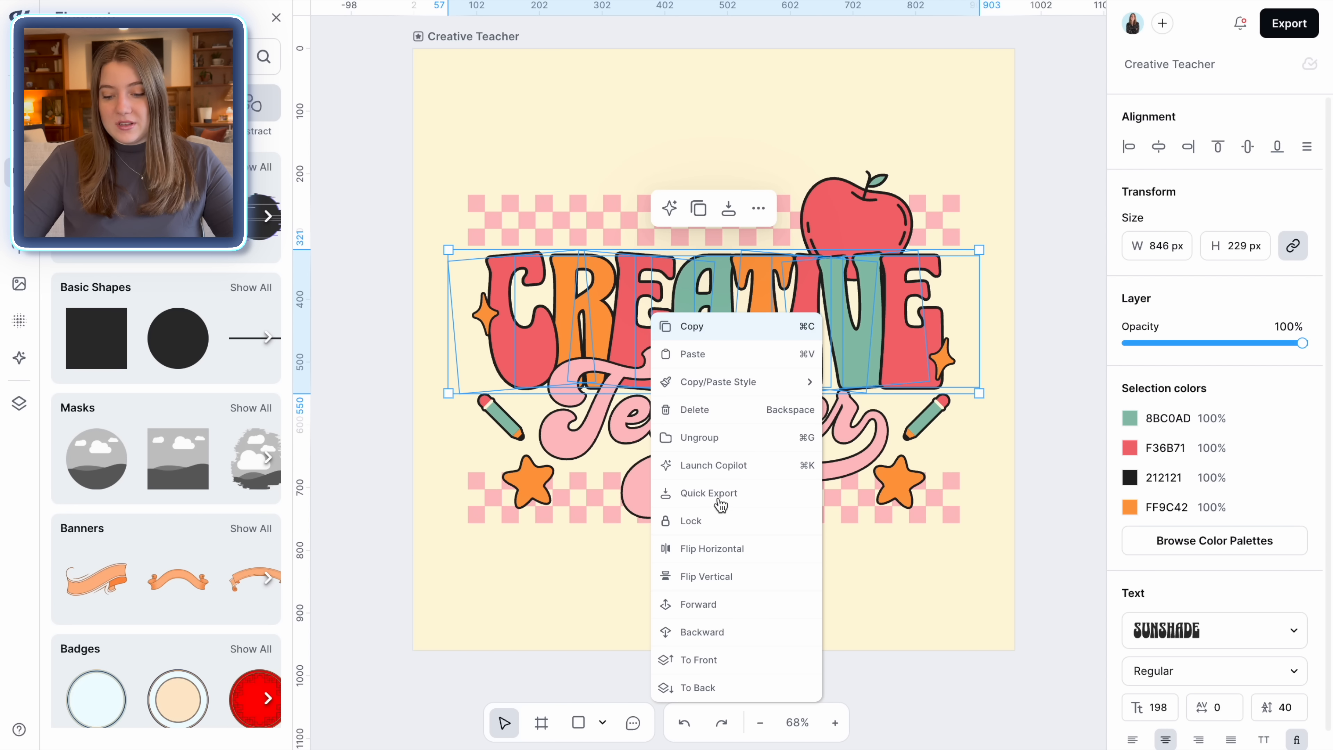
left_click(842, 323)
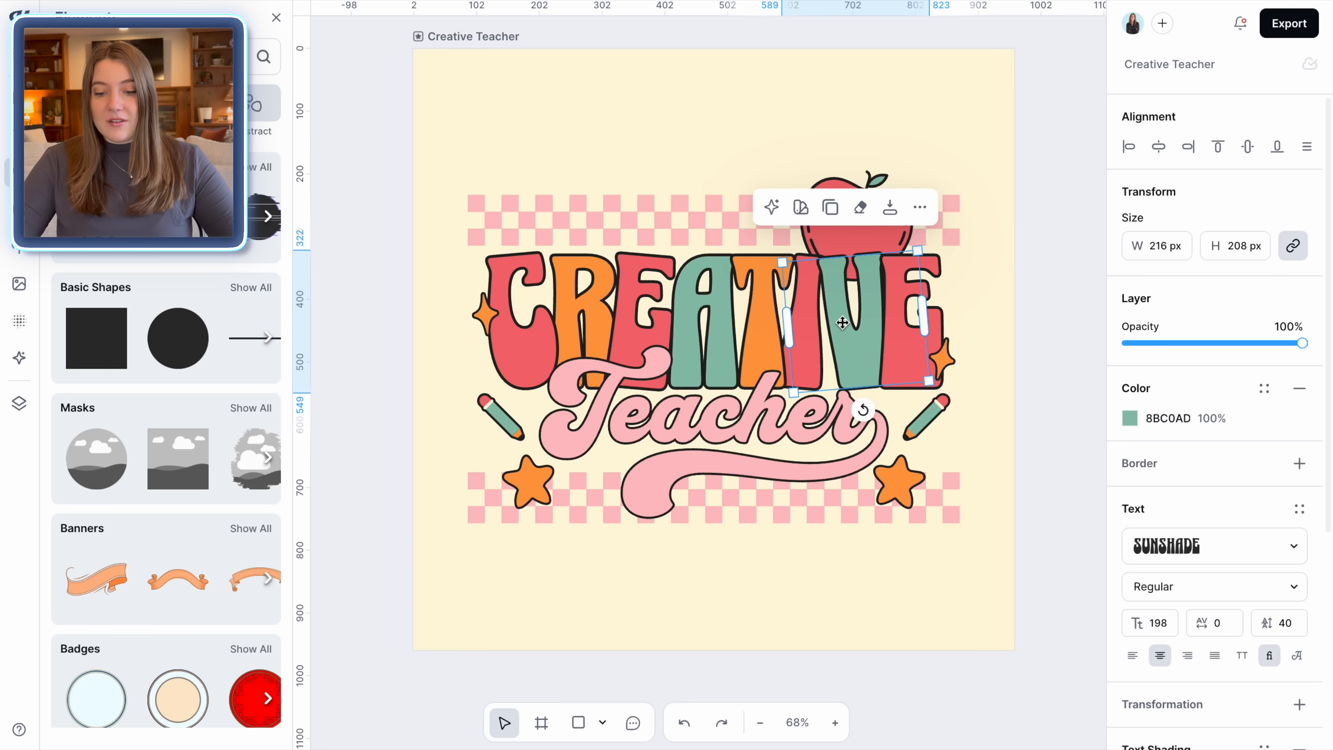
key("Delete")
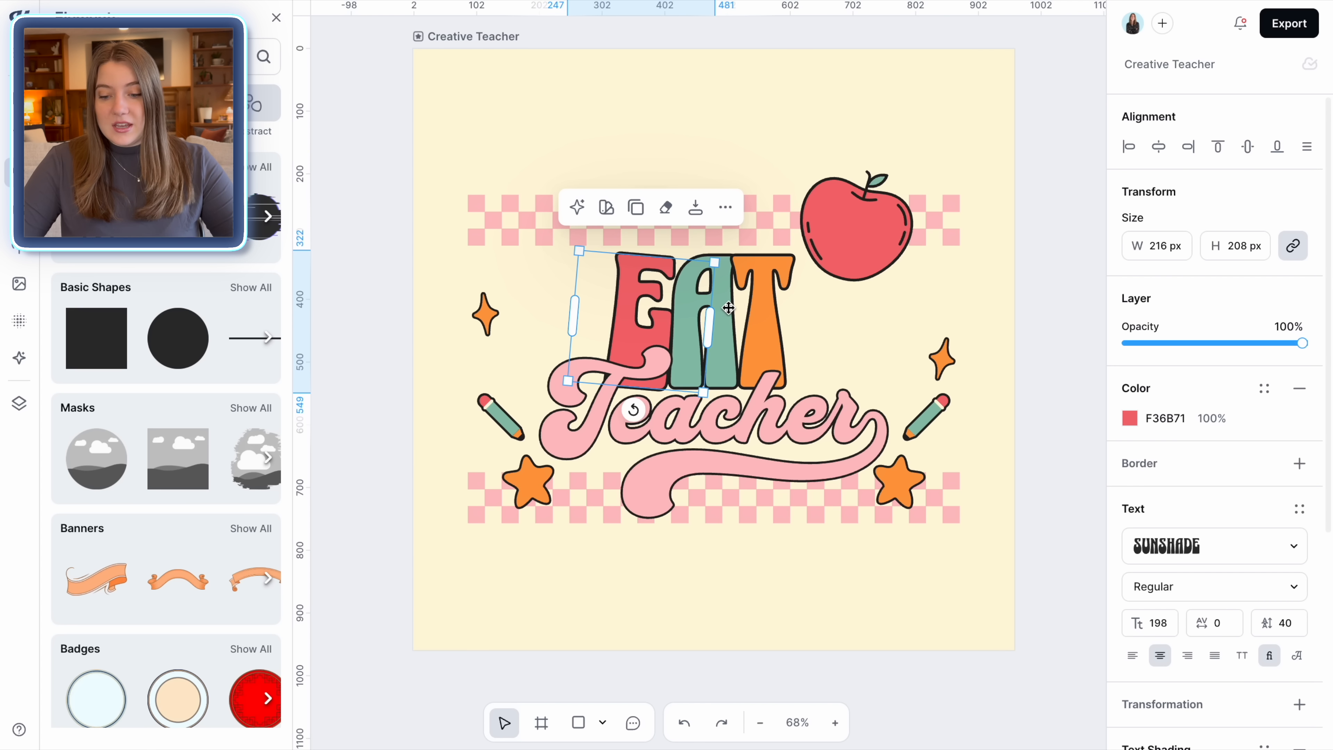
left_click(724, 307)
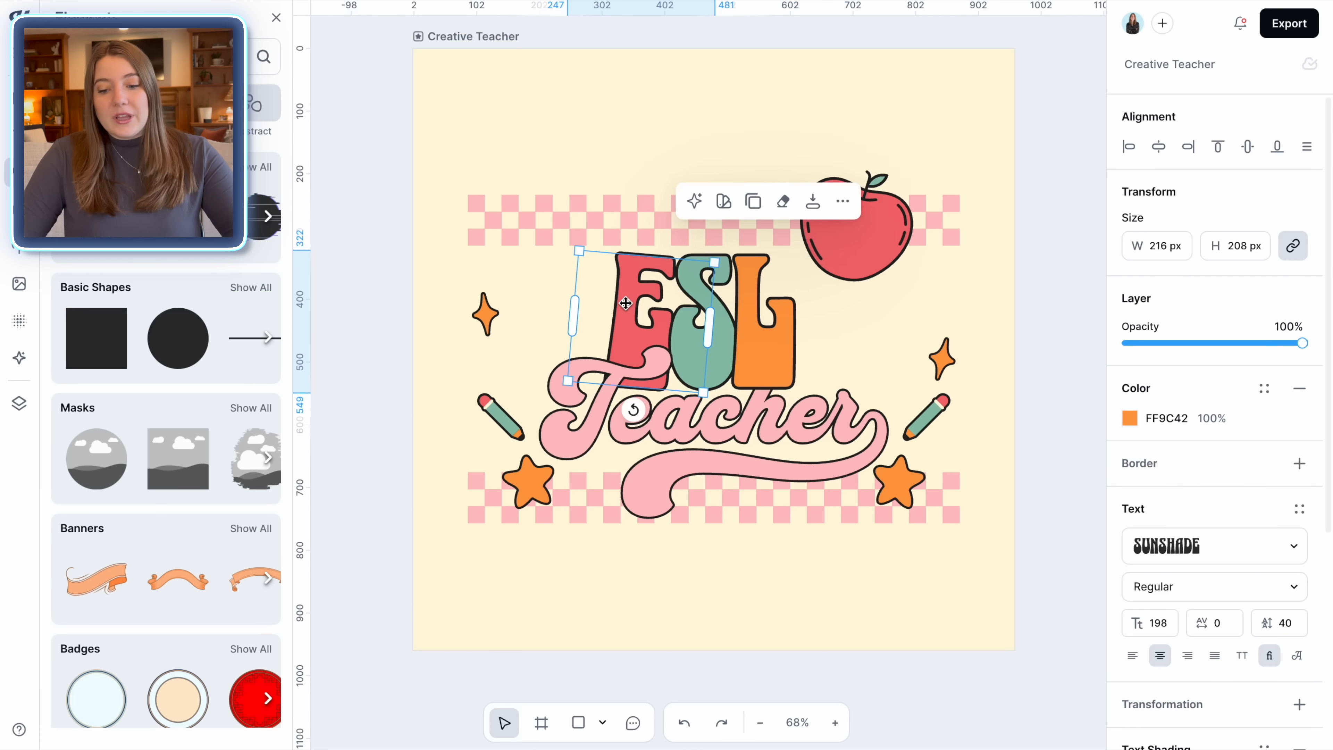
Enlarge the E, S and L letters, with the E about 298 × 287 px, and rearrange them above Teacher
left_click(626, 303)
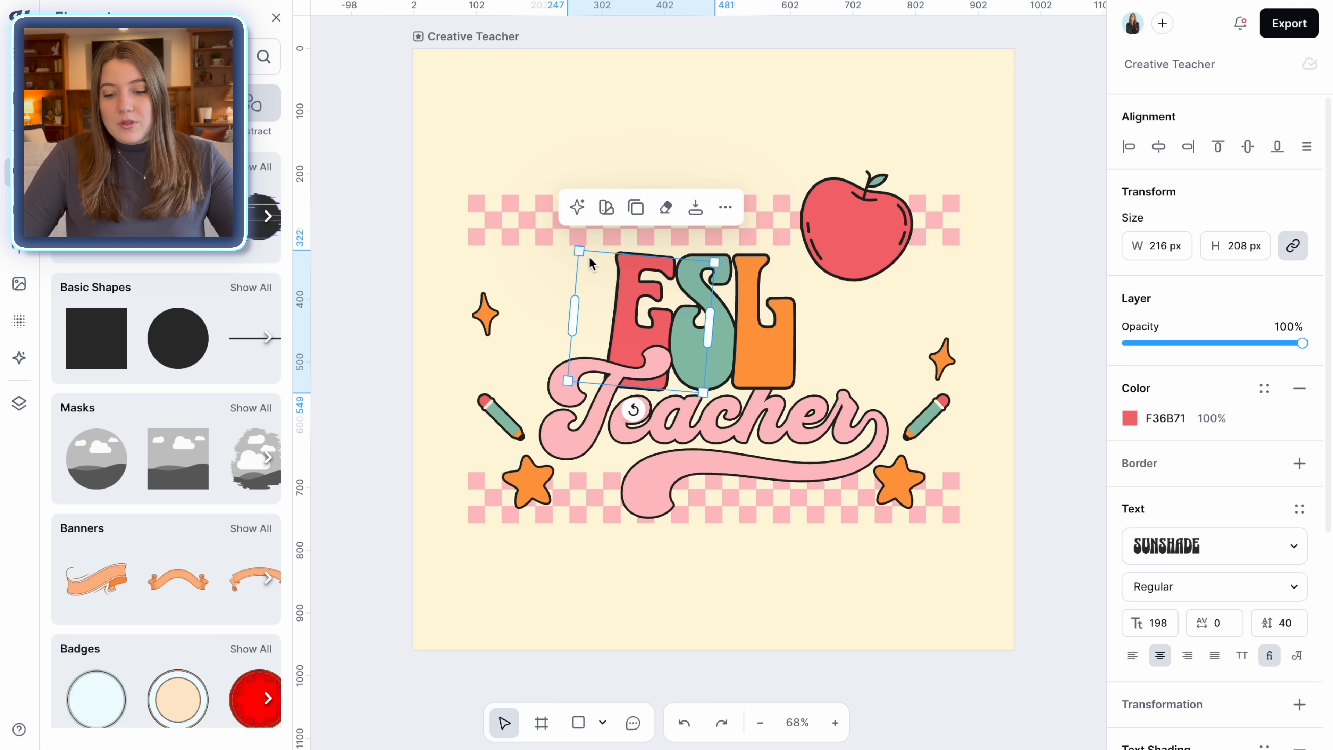
left_click_drag(579, 251, 512, 226)
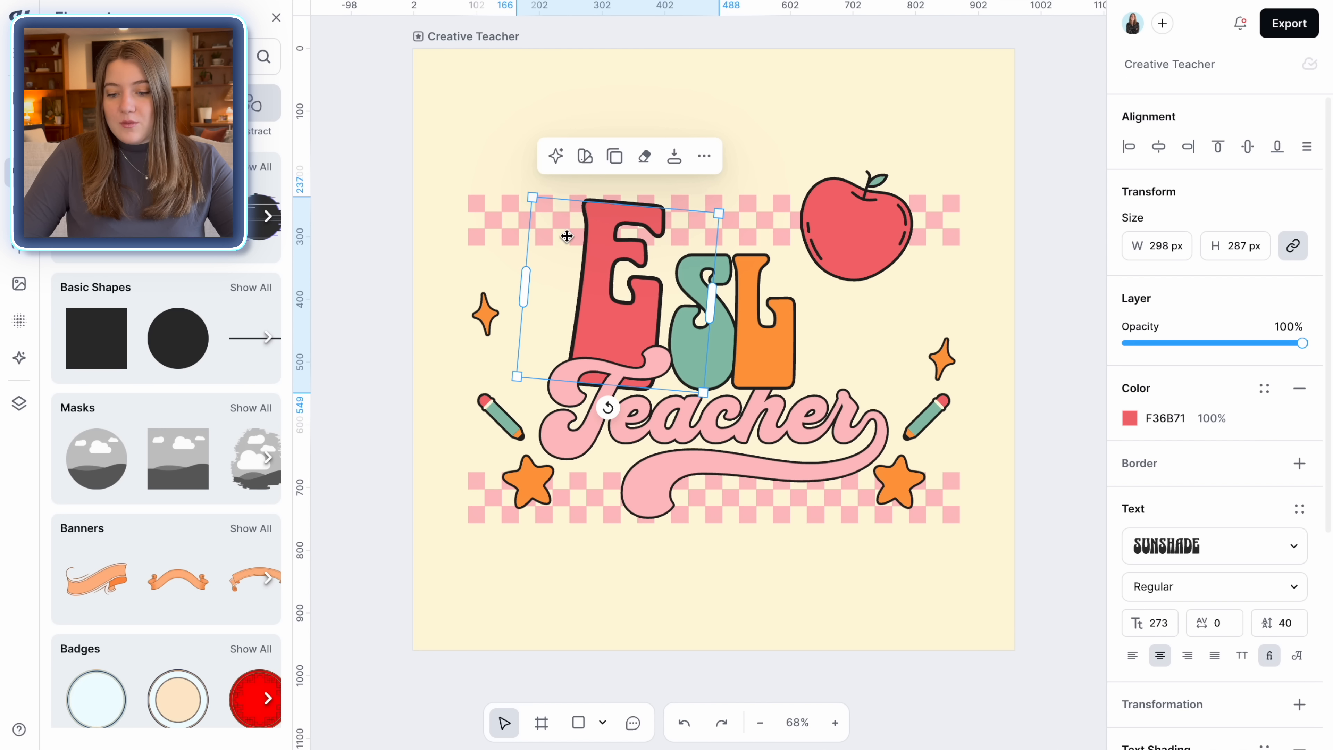
left_click_drag(619, 307, 589, 314)
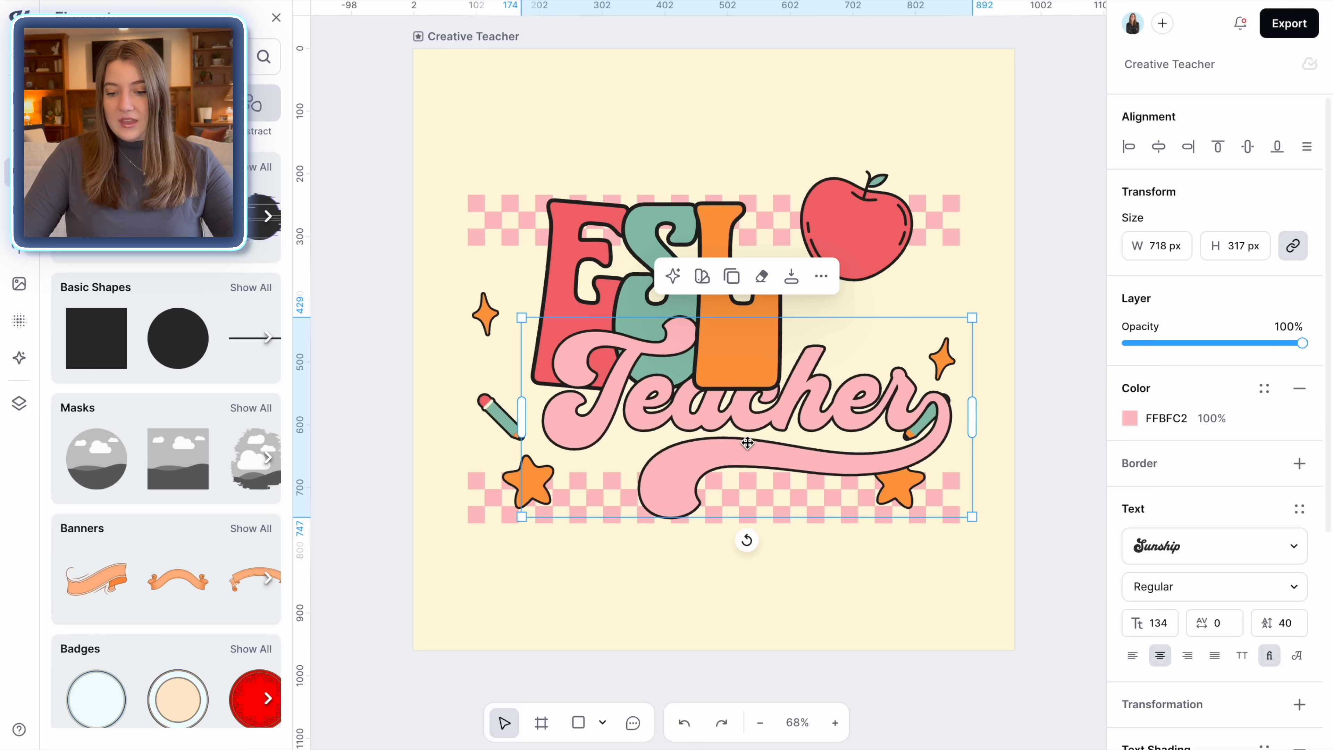
Bring the word Teacher in front of the ESL letters and enlarge it to about 798 × 353 px, centred below them
right_click(756, 426)
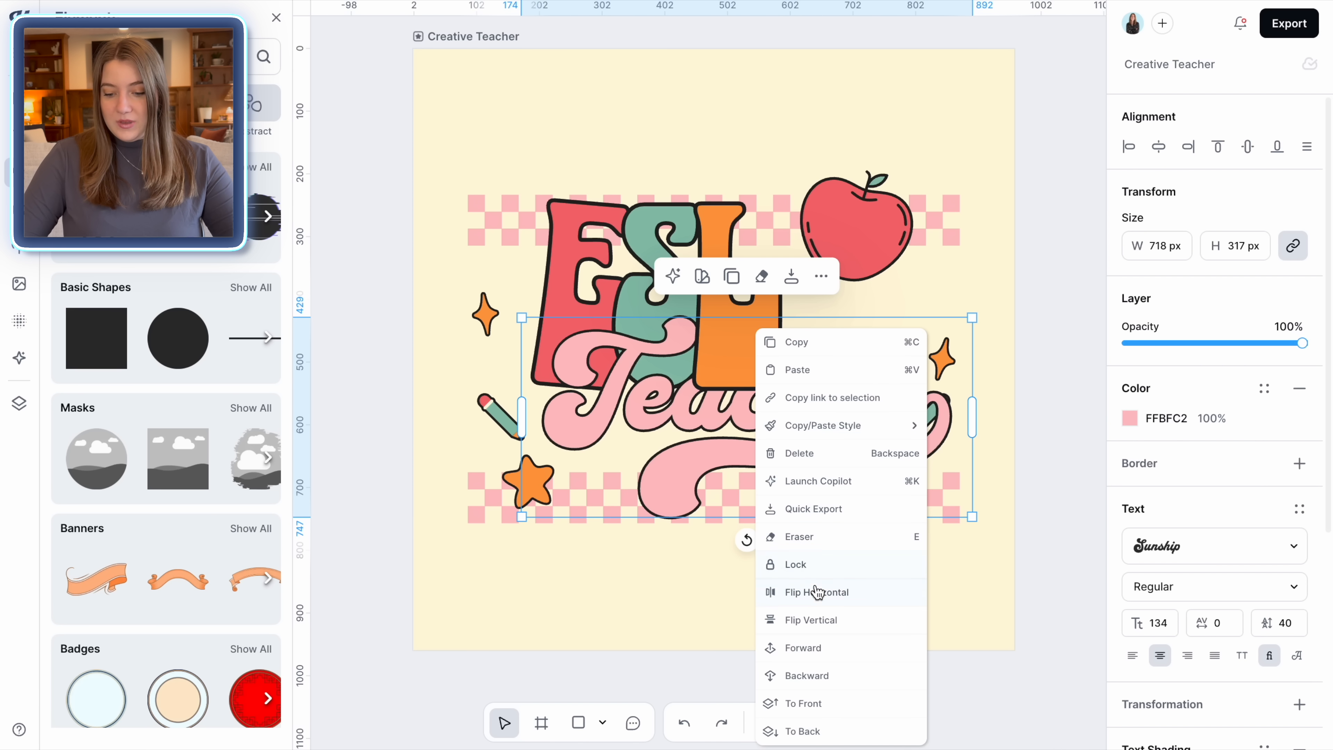
left_click(812, 651)
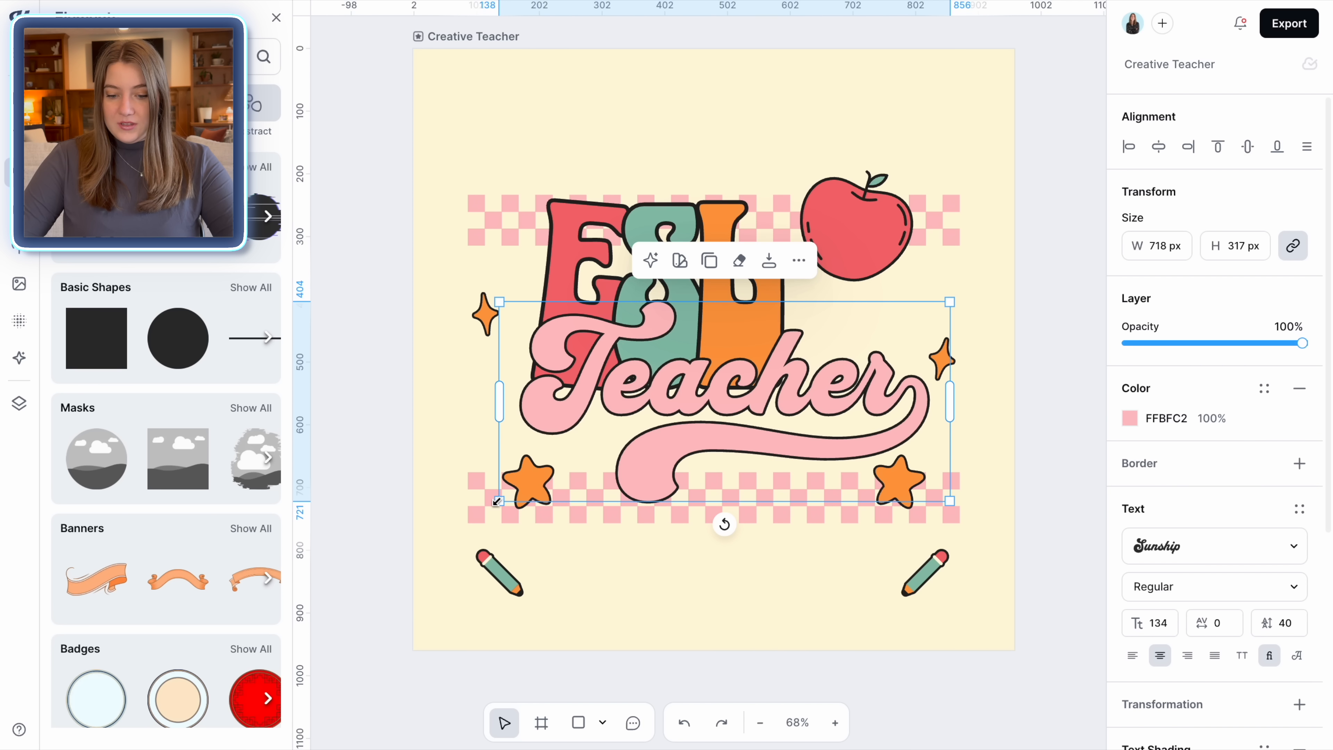
left_click_drag(498, 502, 437, 512)
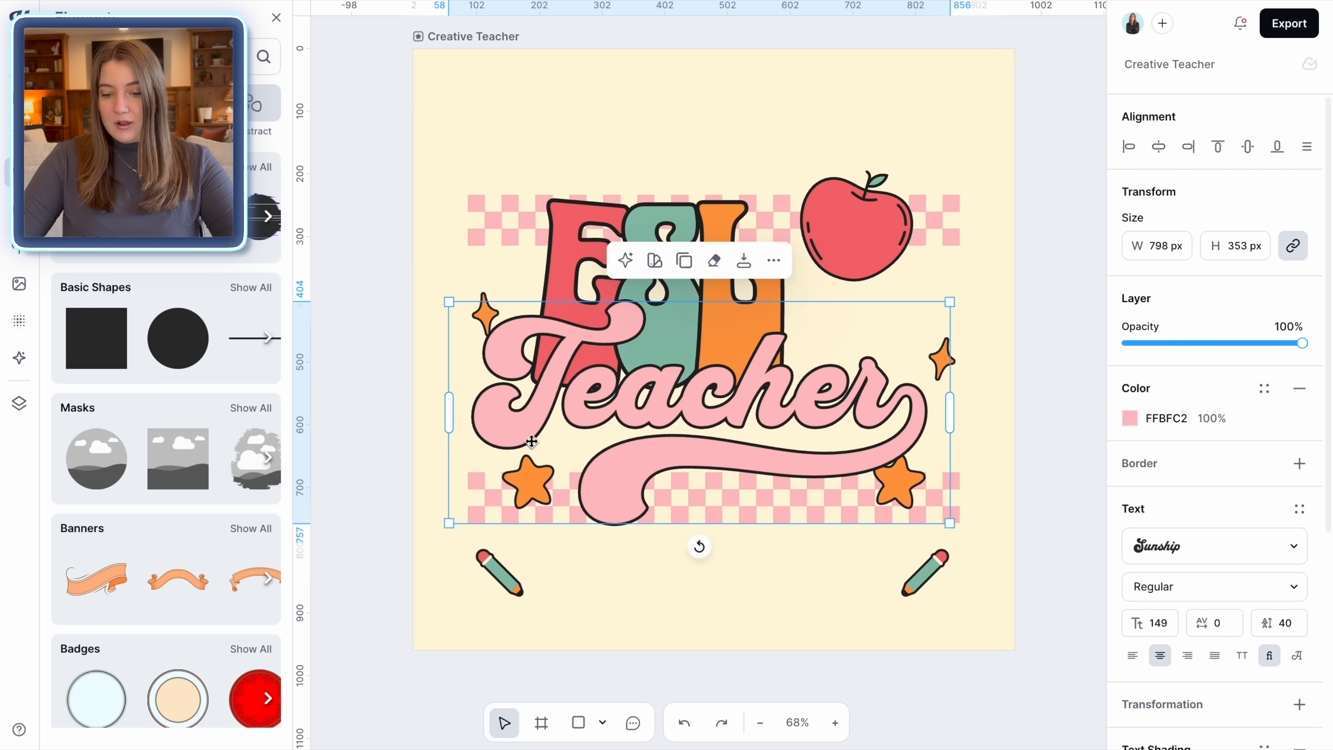
left_click_drag(661, 411, 675, 409)
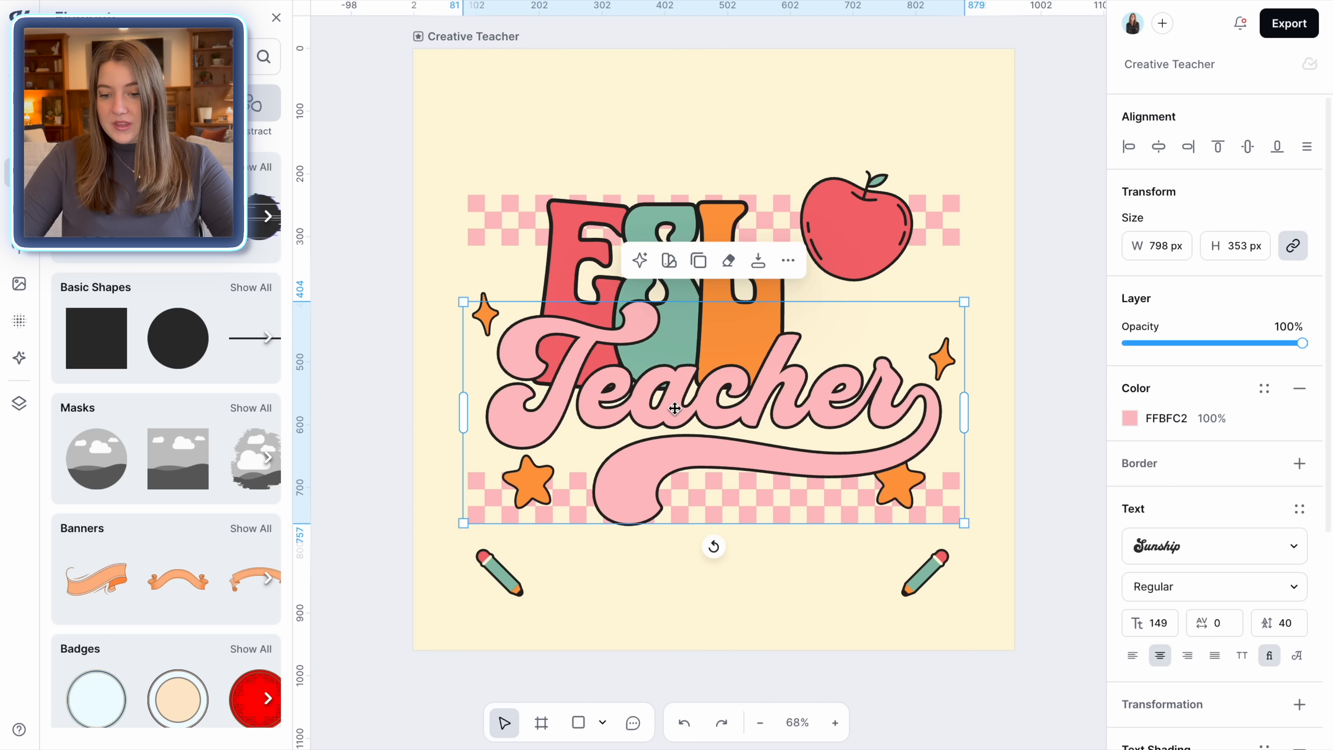
left_click(1049, 348)
Move the apple down beside the letter L and enlarge it to fill the space above Teacher
left_click(873, 242)
left_click_drag(873, 241, 877, 310)
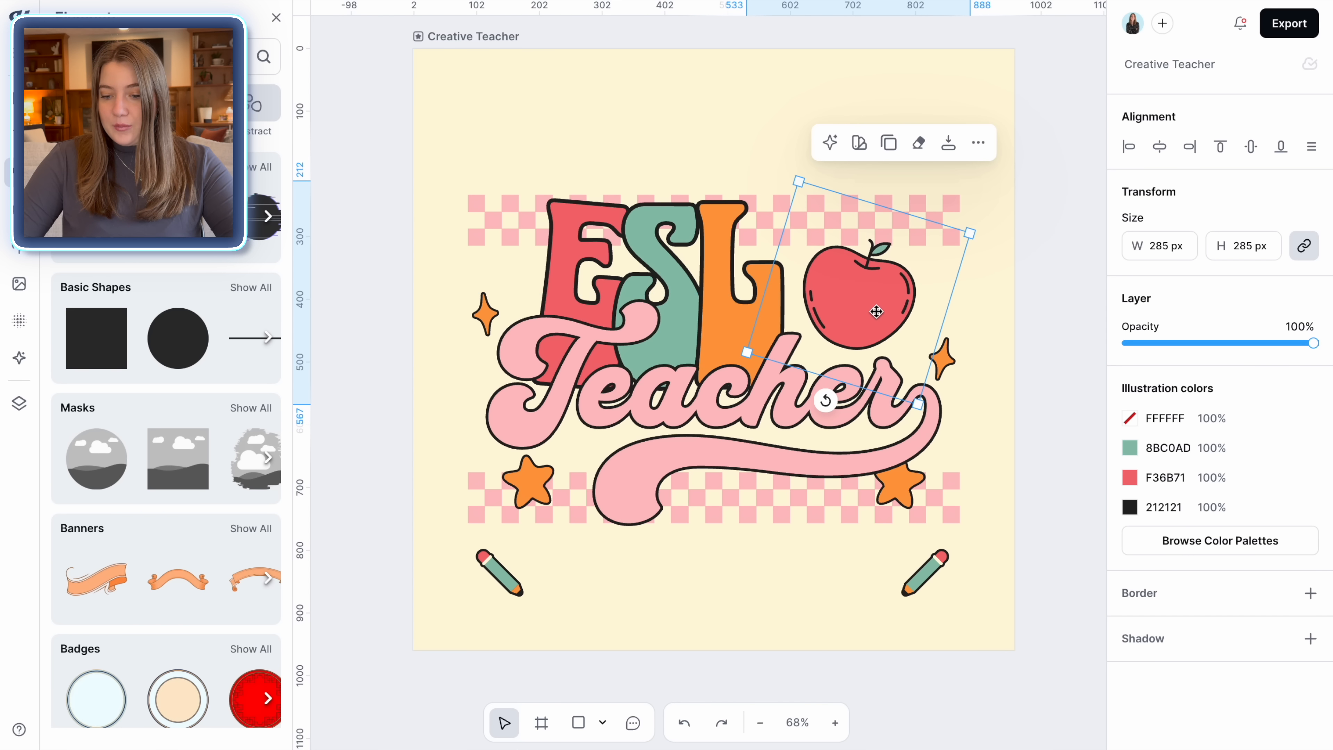
left_click_drag(969, 232, 1040, 196)
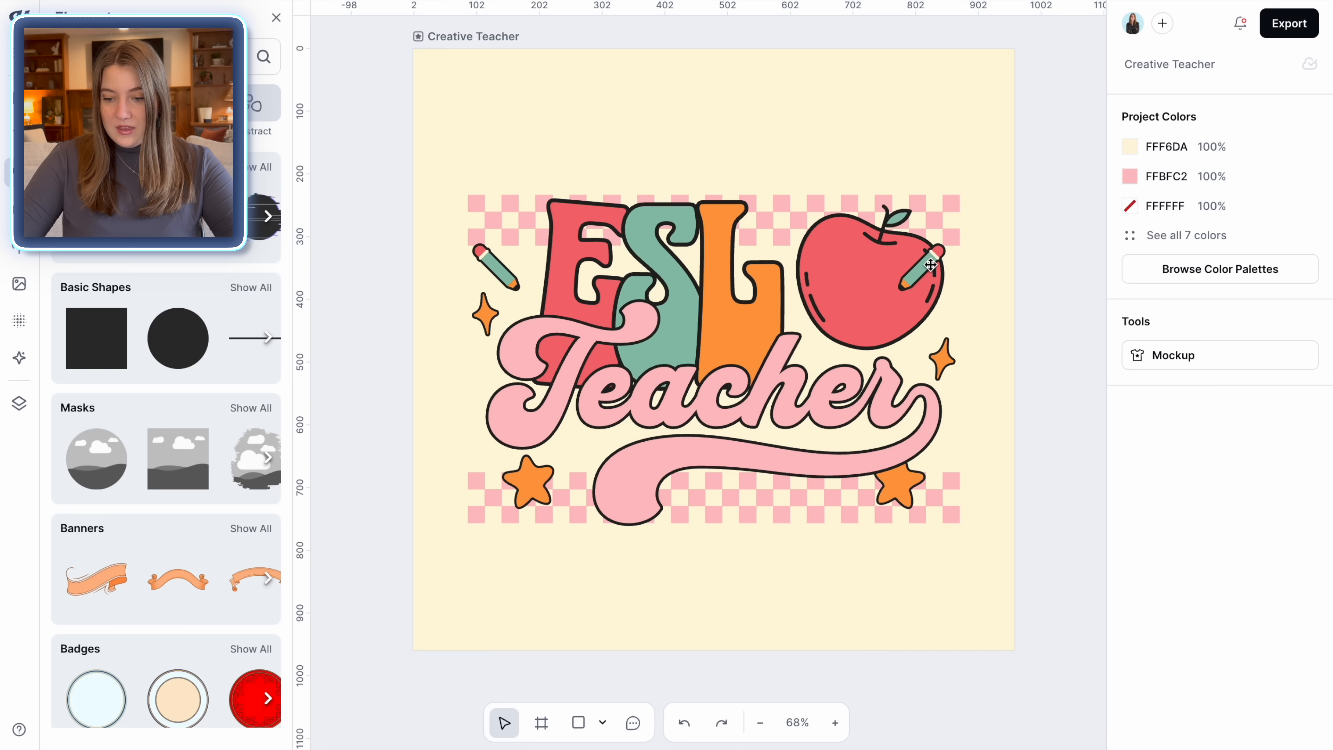
Move one pencil beyond the lower-right star and raise the other beside the top of the letter E
mouse_move(902, 271)
left_mouse_down()
mouse_move(976, 389)
mouse_move(961, 510)
left_mouse_up()
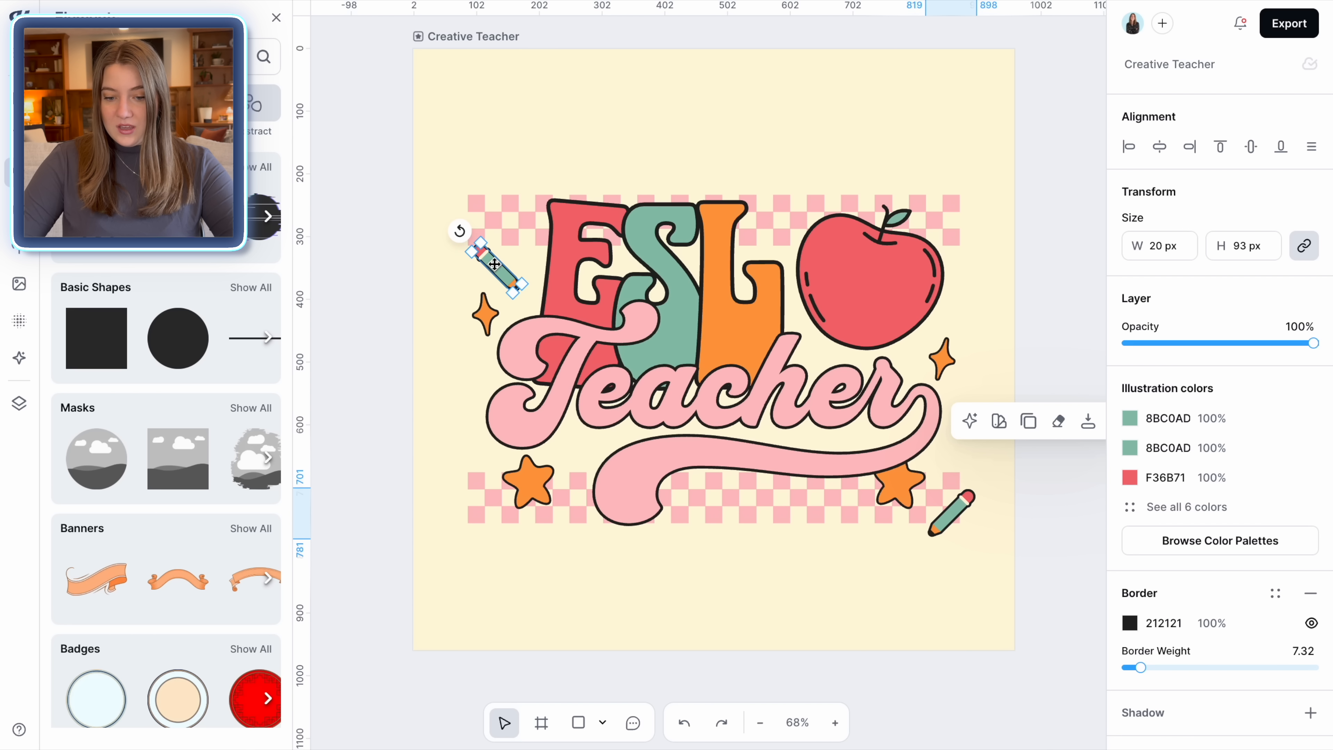
left_click_drag(494, 265, 494, 240)
left_click(1029, 405)
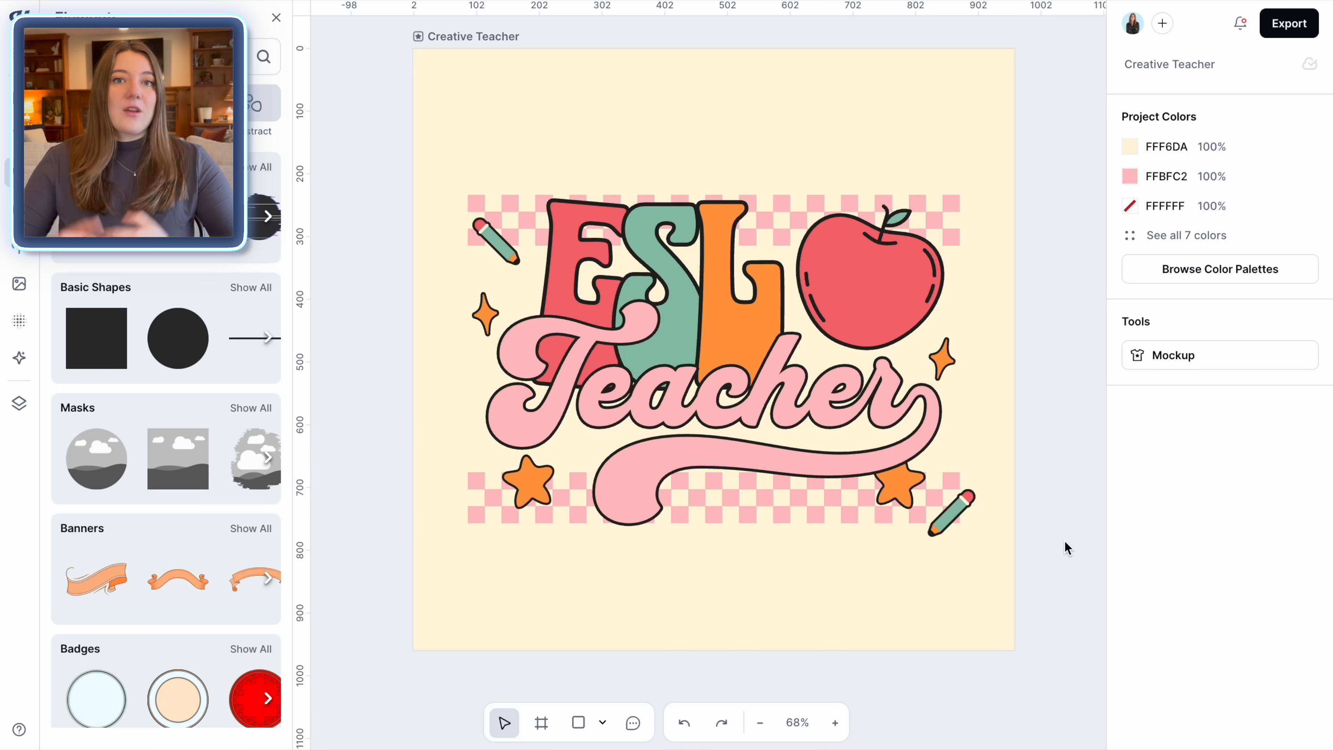
Select the whole design, enlarge it to about 1045 × 775 px and position it against the artboard's upper edge
left_click_drag(1064, 540, 417, 174)
left_click_drag(462, 127, 418, 96)
left_click_drag(1016, 95, 1075, 51)
left_click_drag(865, 190, 864, 119)
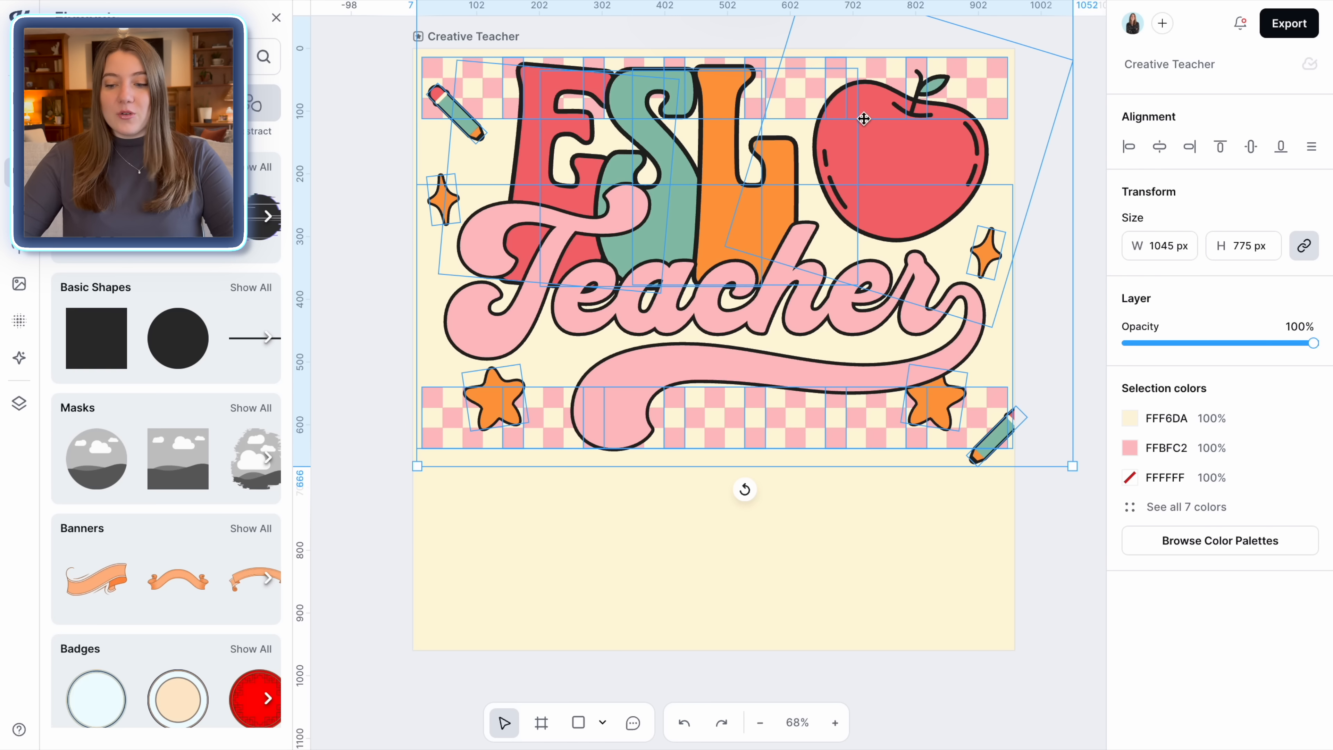
left_click(1061, 475)
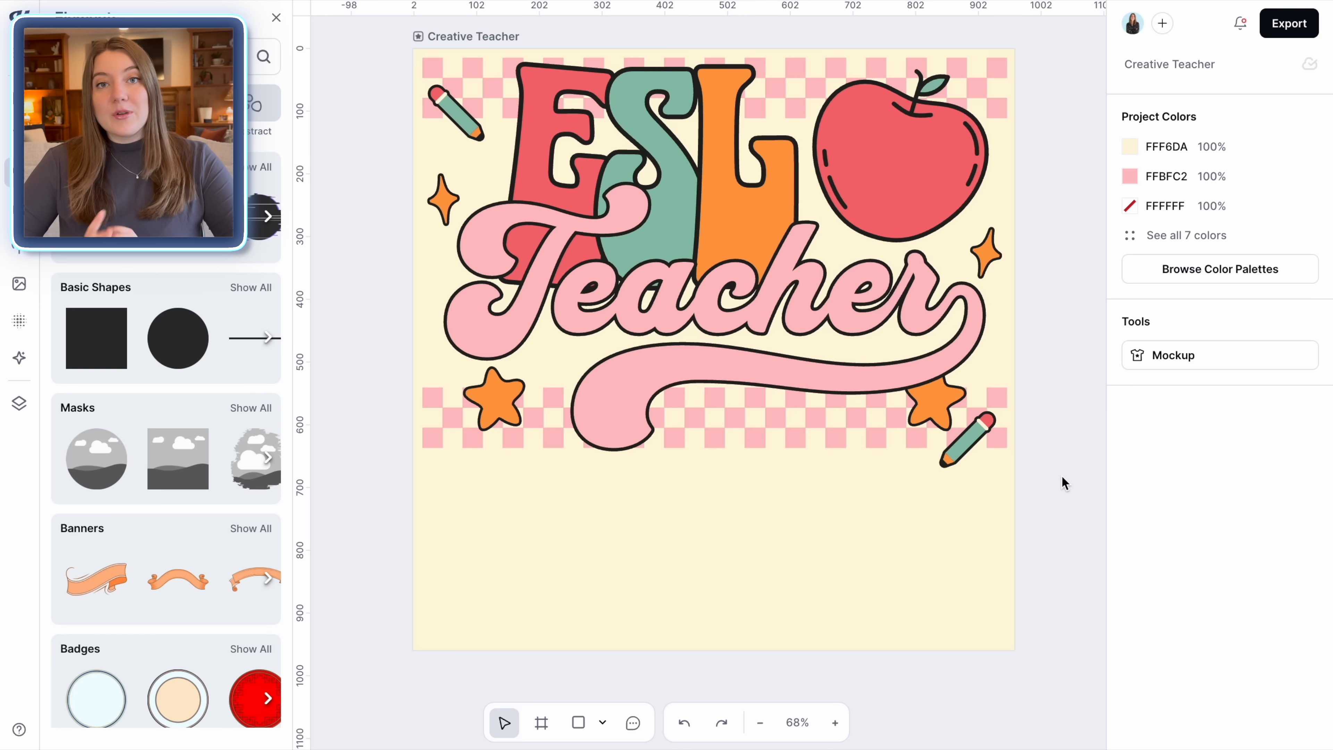
Export the Creative Teacher artboard as a 4500 × 4500 px PNG with the background removed
left_click(1289, 29)
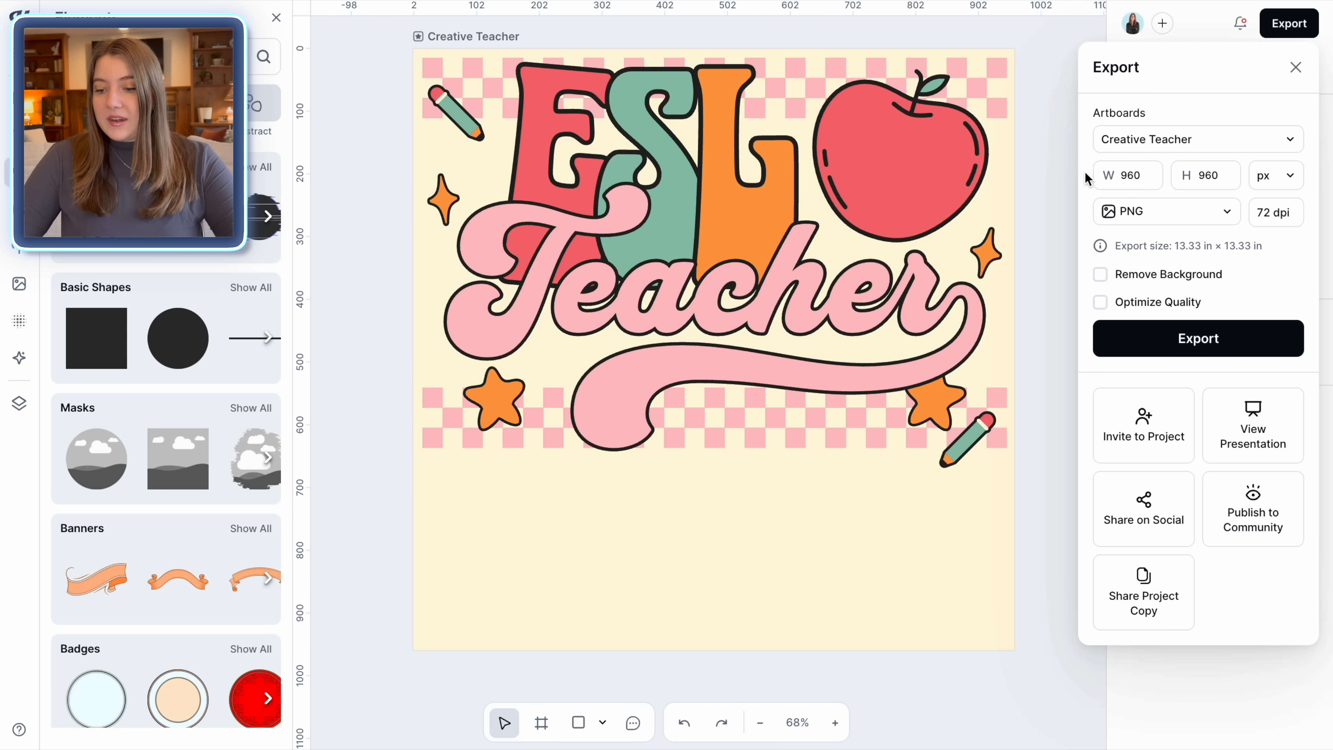
double_click(1138, 175)
type("4500")
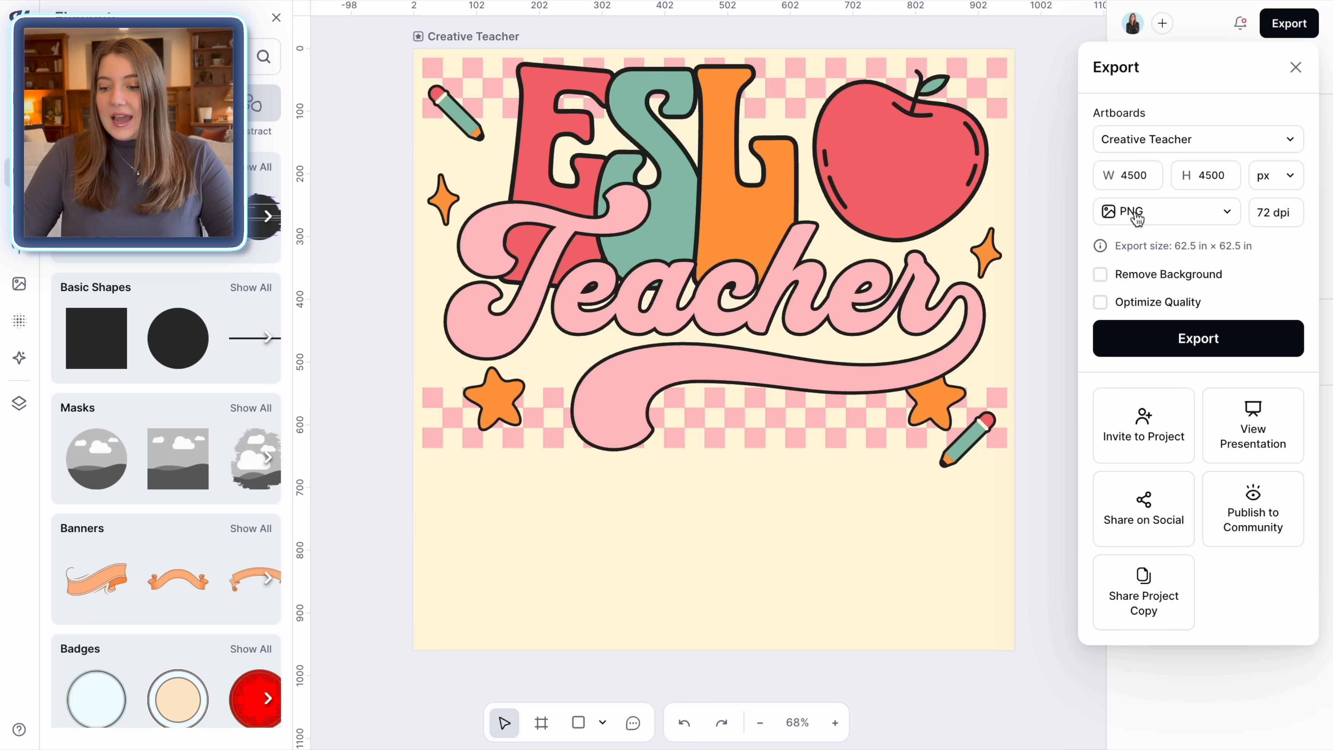
left_click(1102, 276)
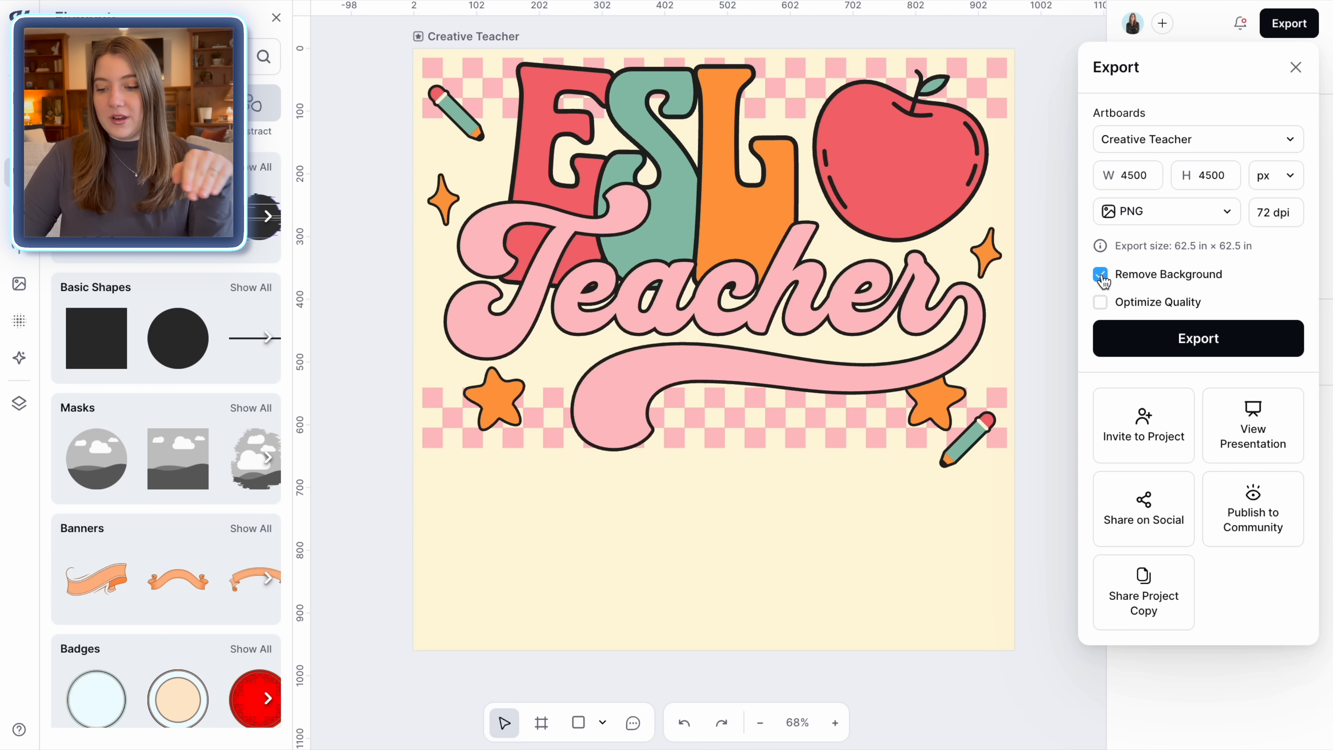
left_click(1222, 342)
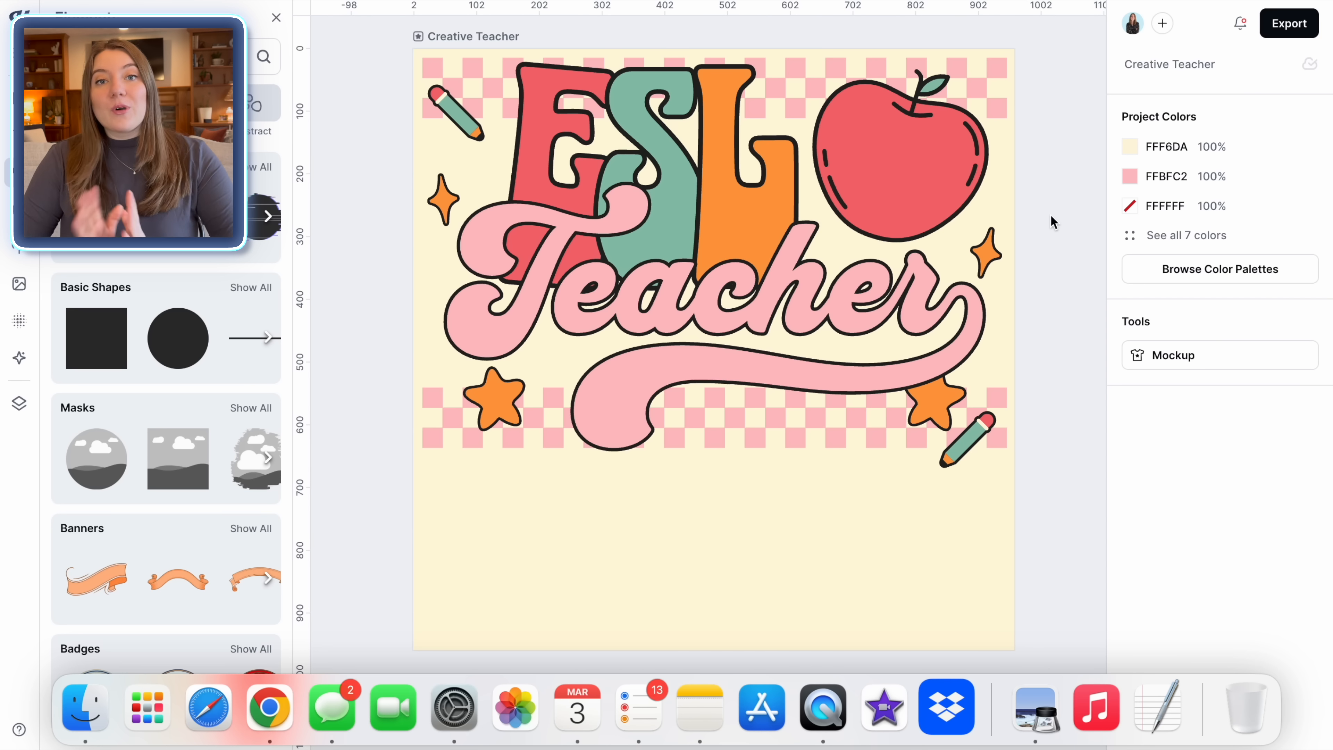
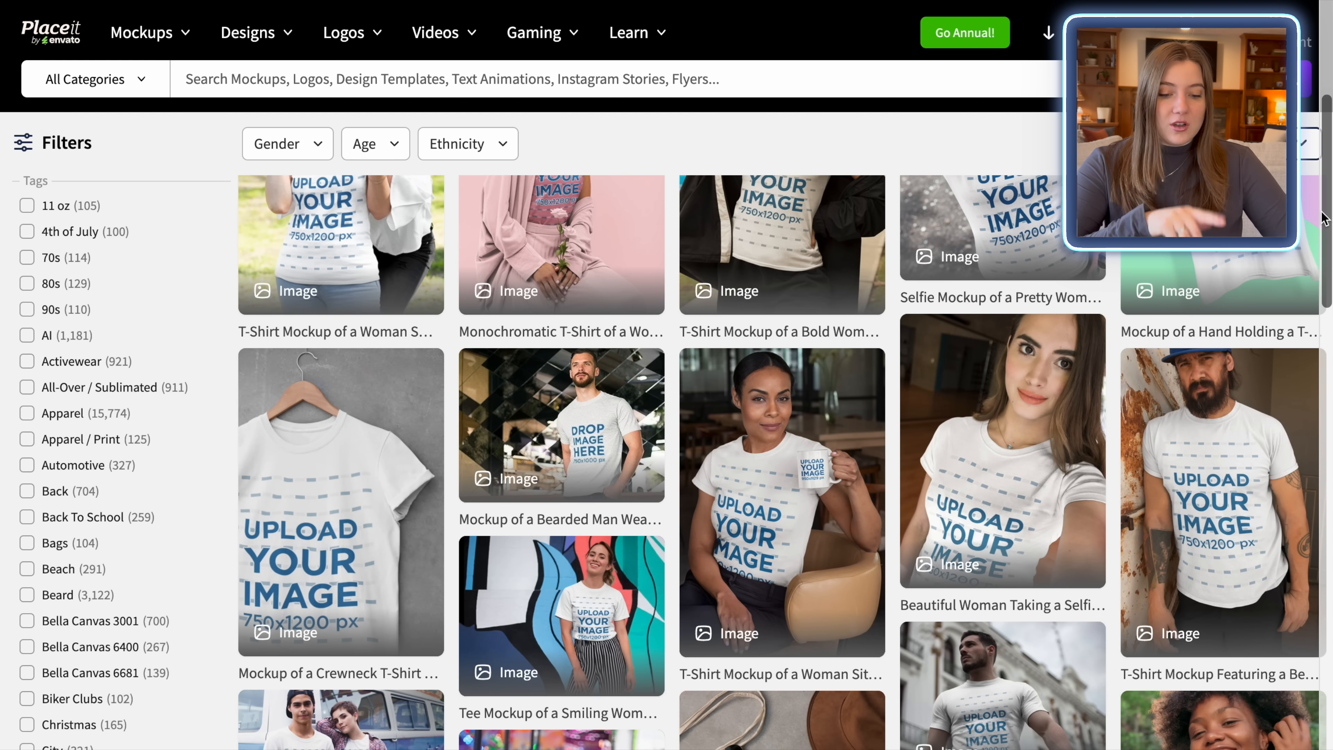
Browse to page 2 of the T-shirt mockups and open the one of the woman in a pink tee by a balcony
scroll(1323, 218, "down", 6)
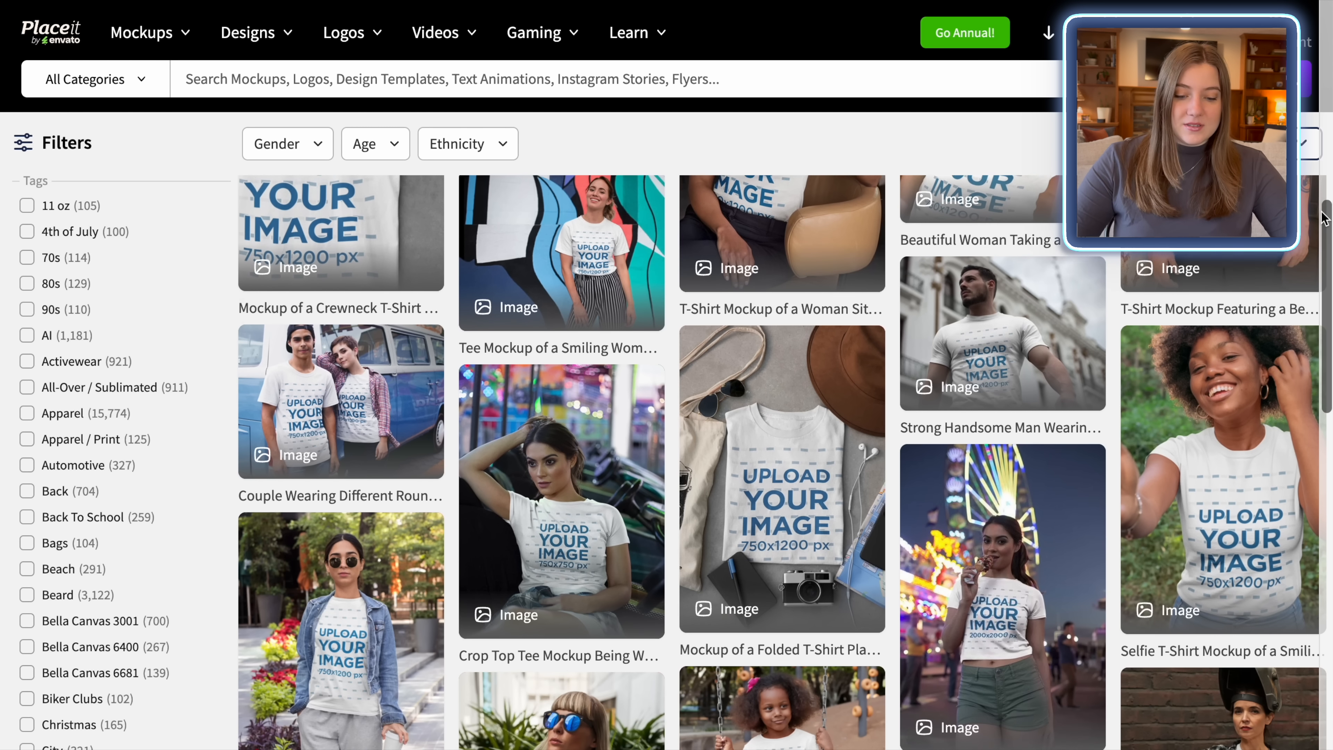
scroll(1323, 218, "down", 3)
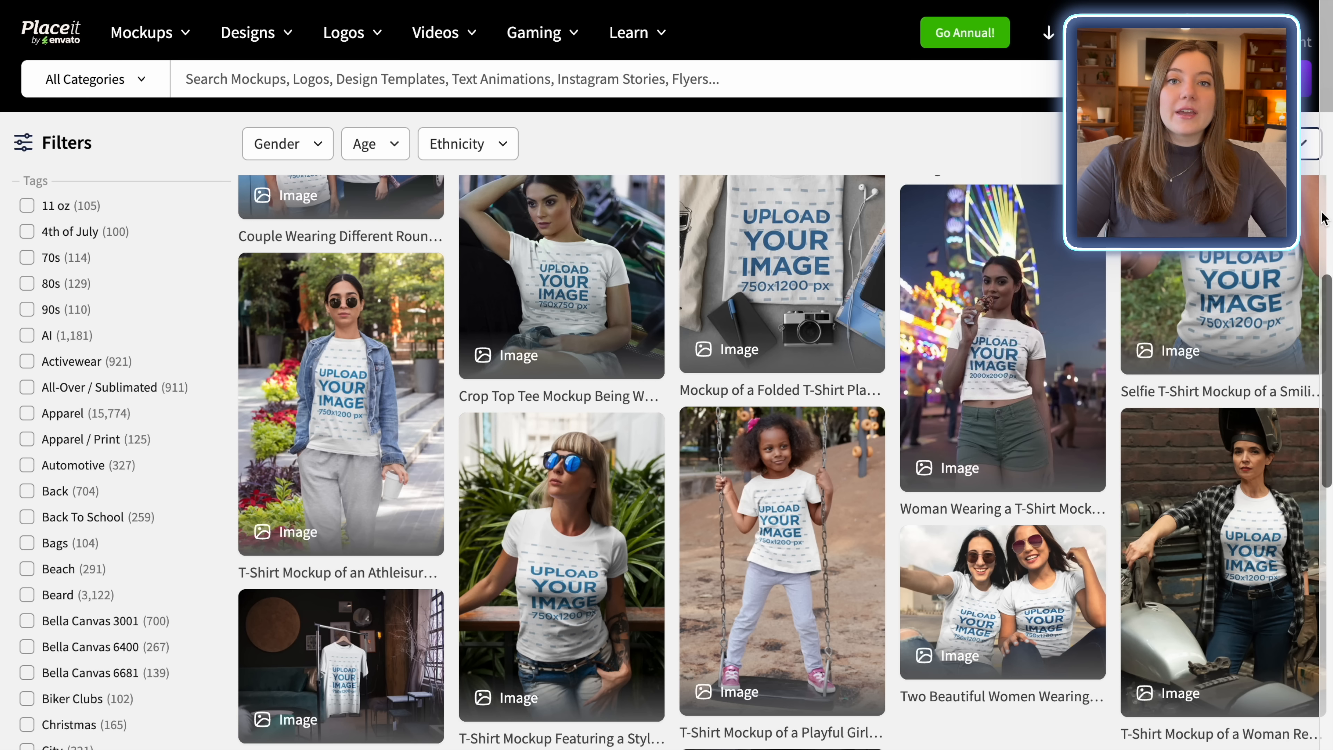
scroll(1322, 218, "down", 1)
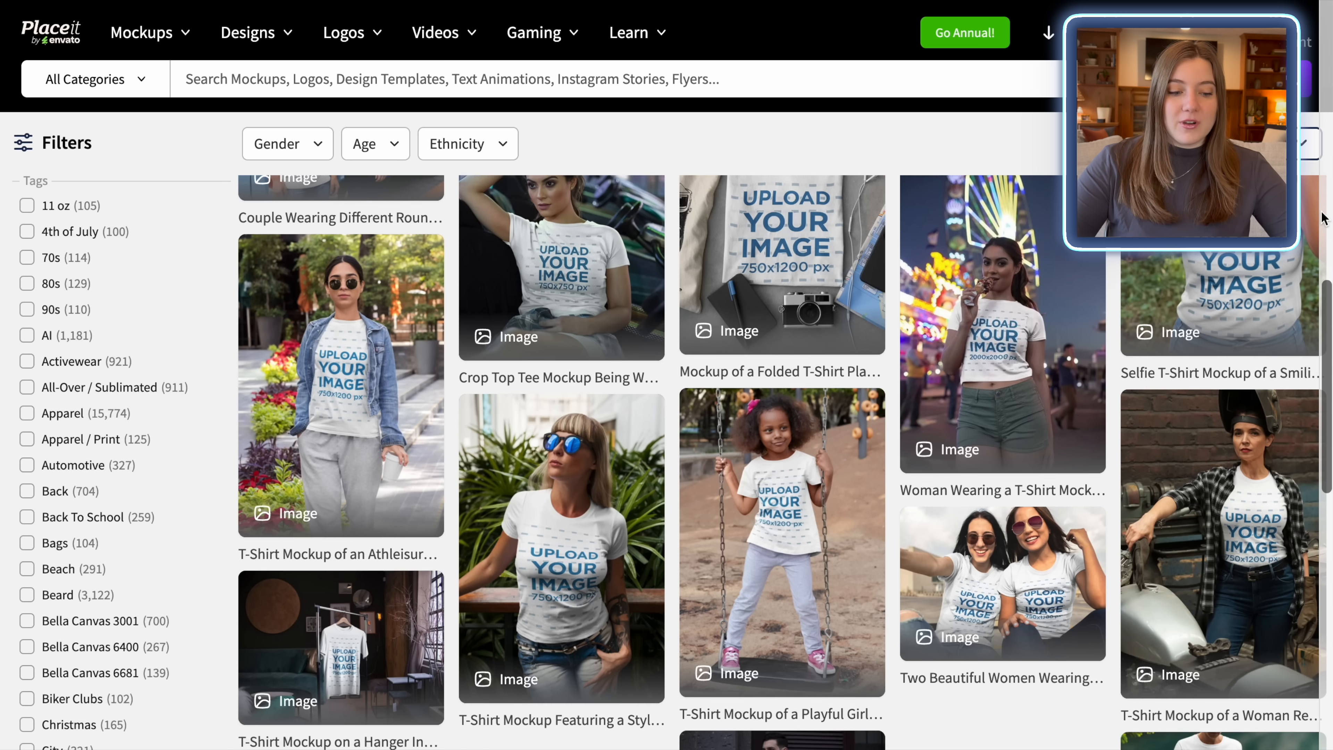
scroll(1323, 218, "down", 4)
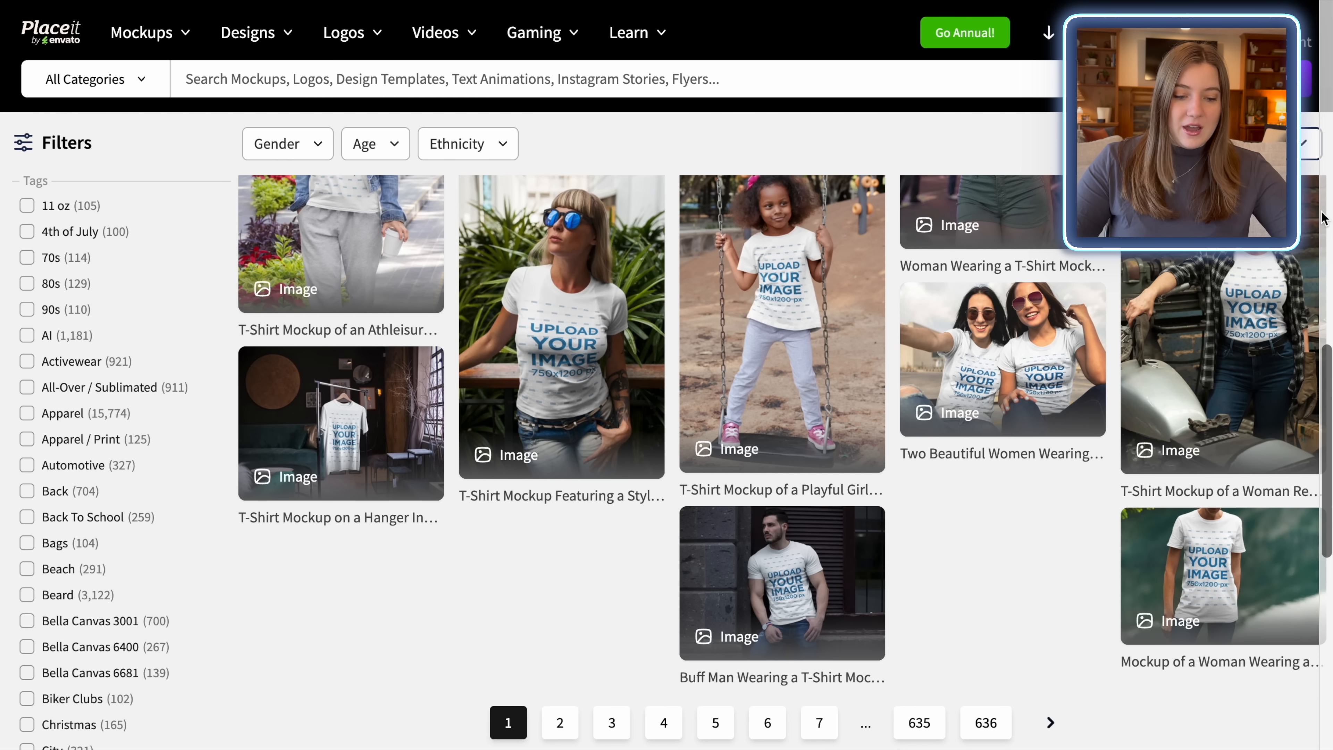
left_click(559, 721)
scroll(782, 435, "down", 5)
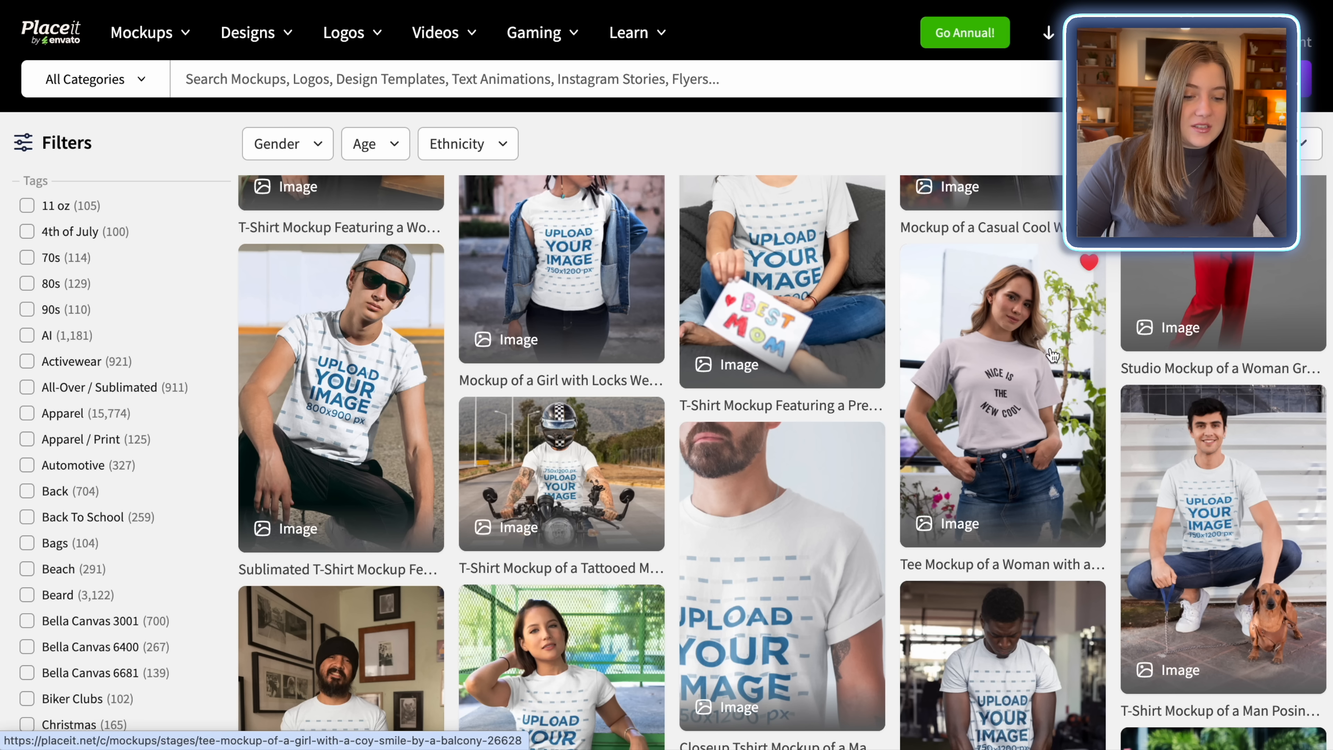
left_click(1003, 410)
Upload the ESL Teacher design to the mockup, place it high in the print area, scale it to 97% and apply the crop
left_click(660, 76)
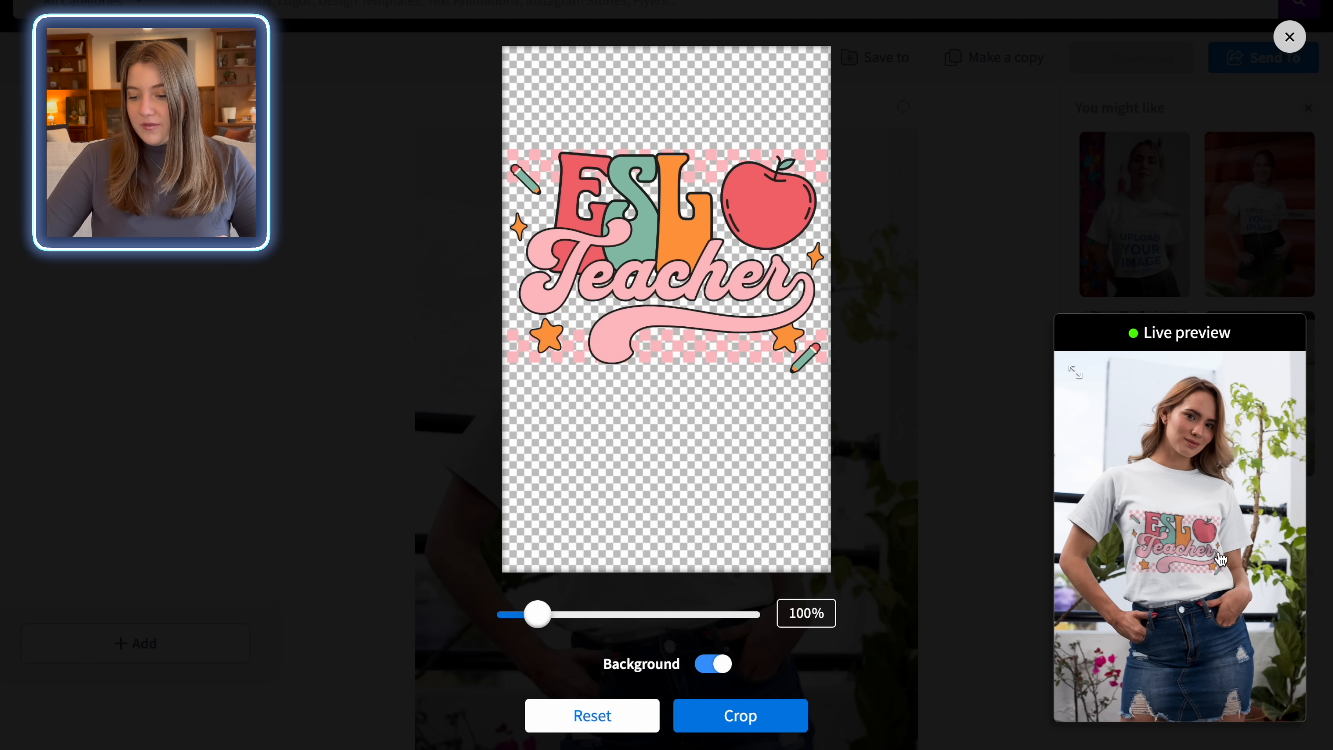
left_click_drag(688, 295, 689, 191)
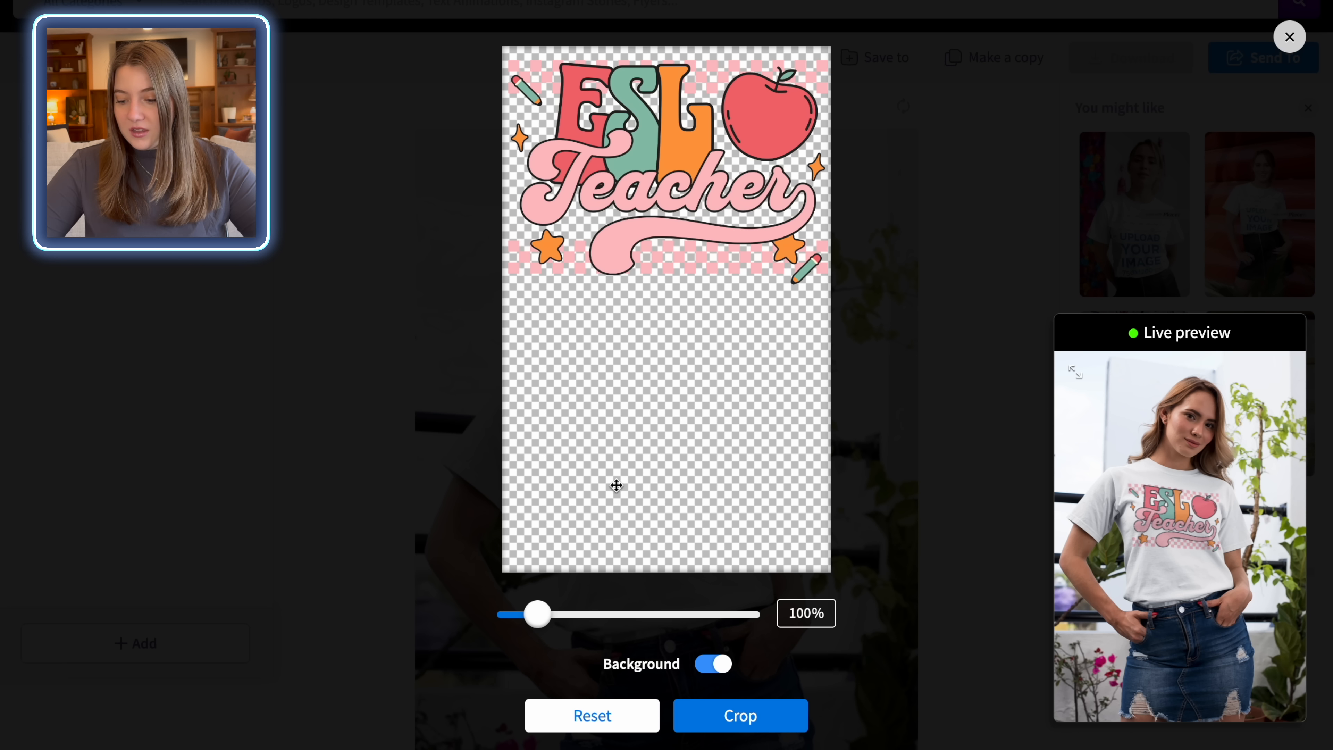
left_click_drag(543, 621, 539, 621)
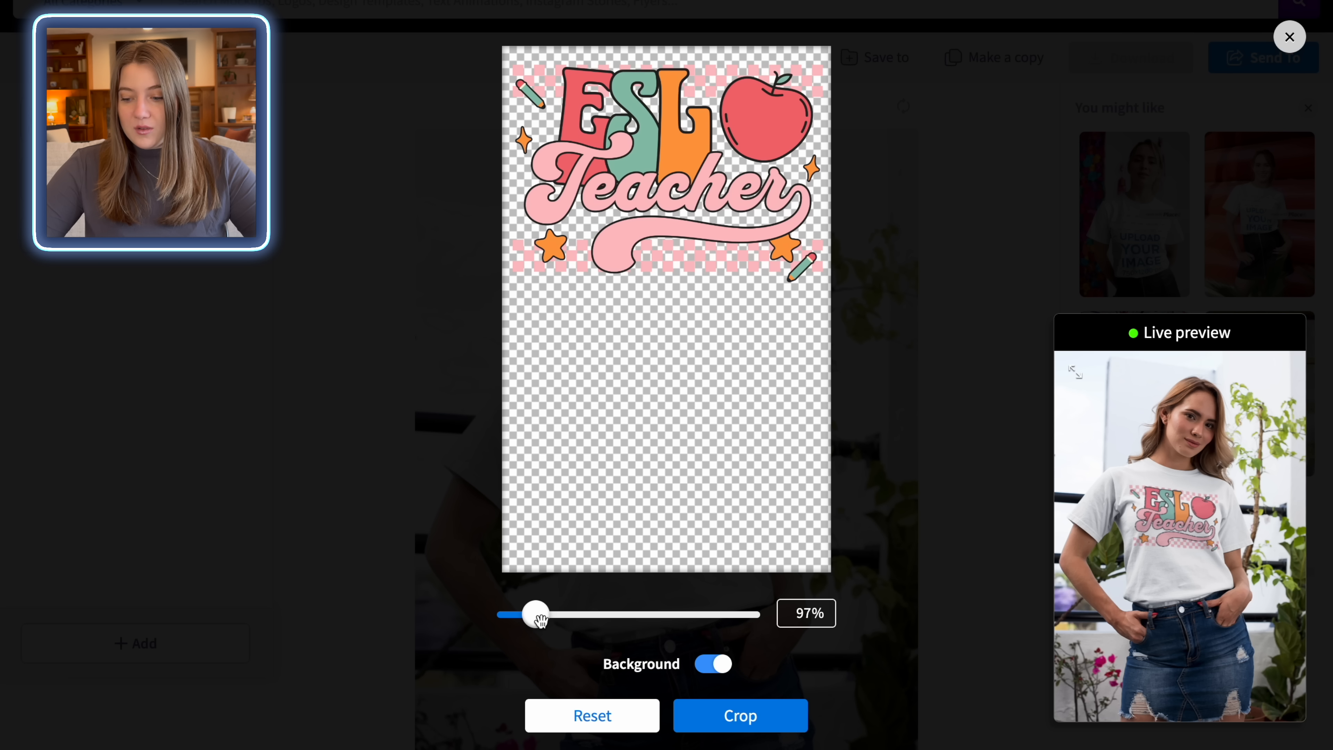
left_click_drag(669, 331, 668, 326)
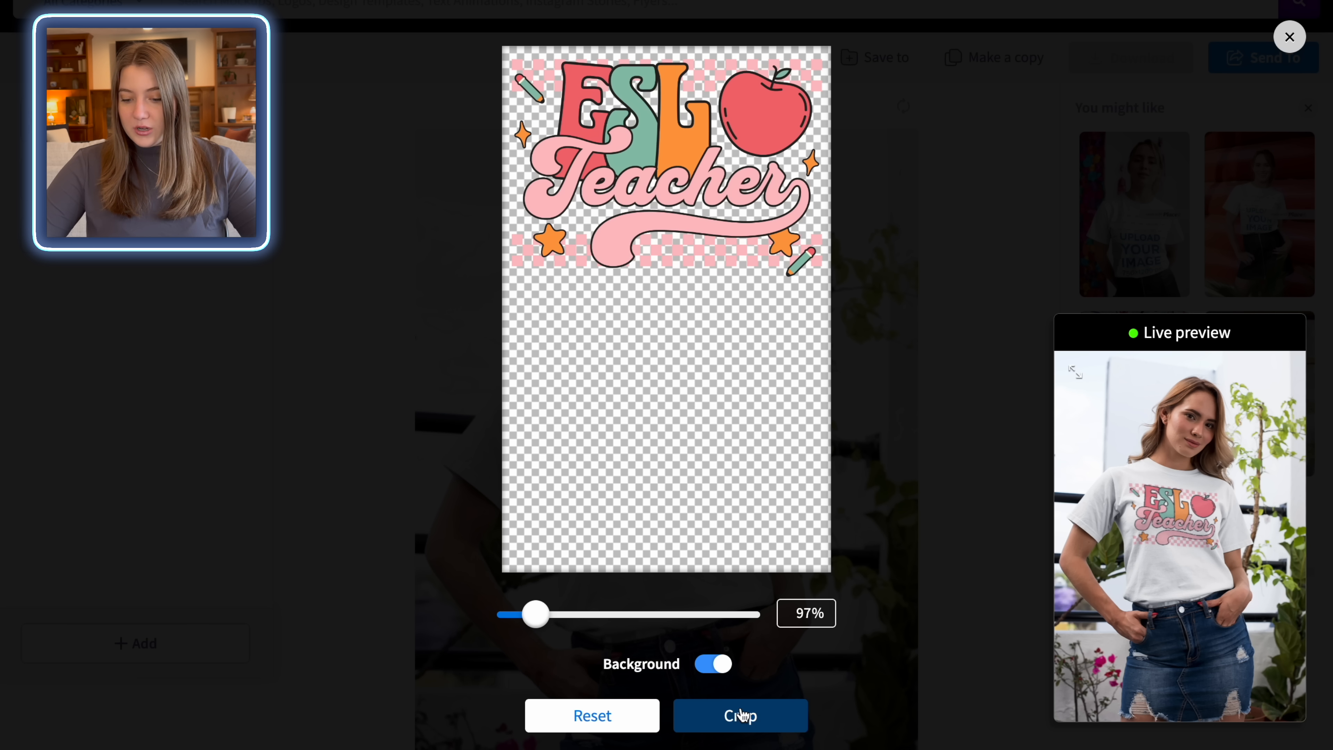
left_click(746, 717)
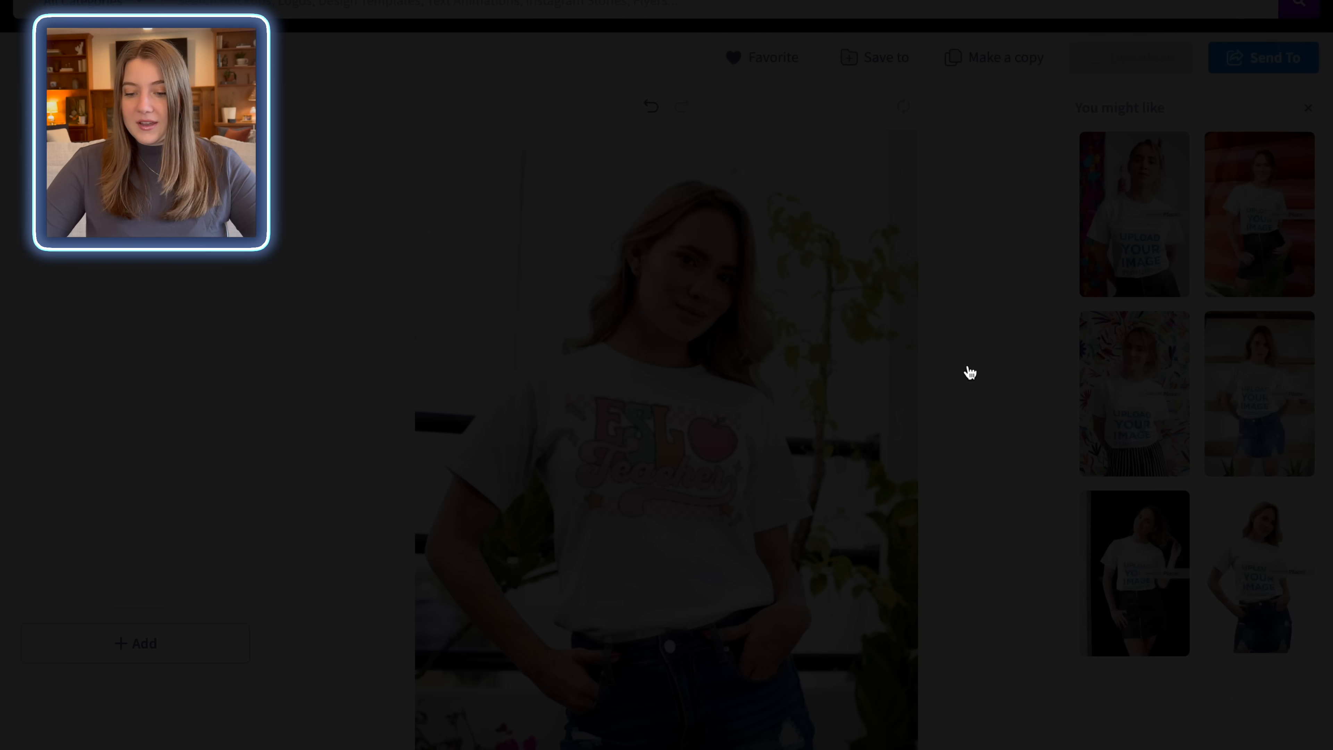
Recolour the mockup's shirt with the pale beige shade of the Earthen Brown palette
left_click(170, 184)
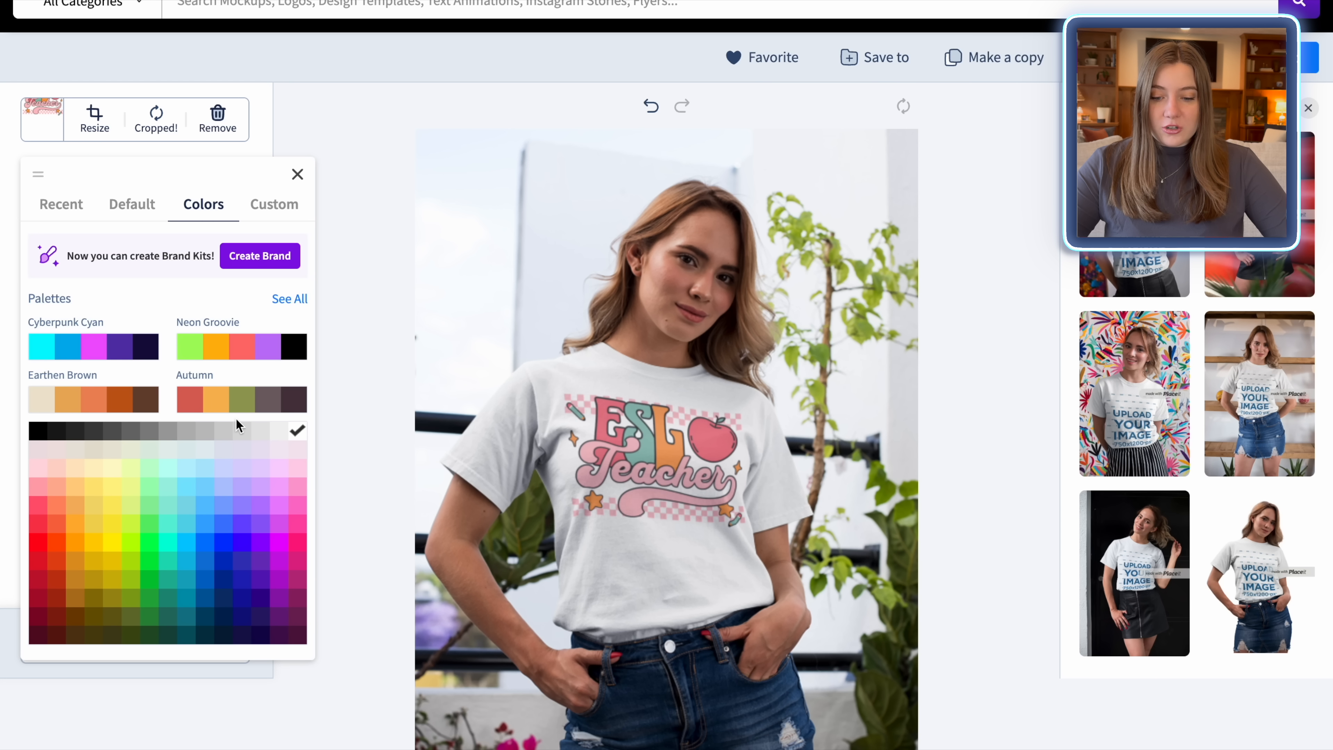
left_click(42, 402)
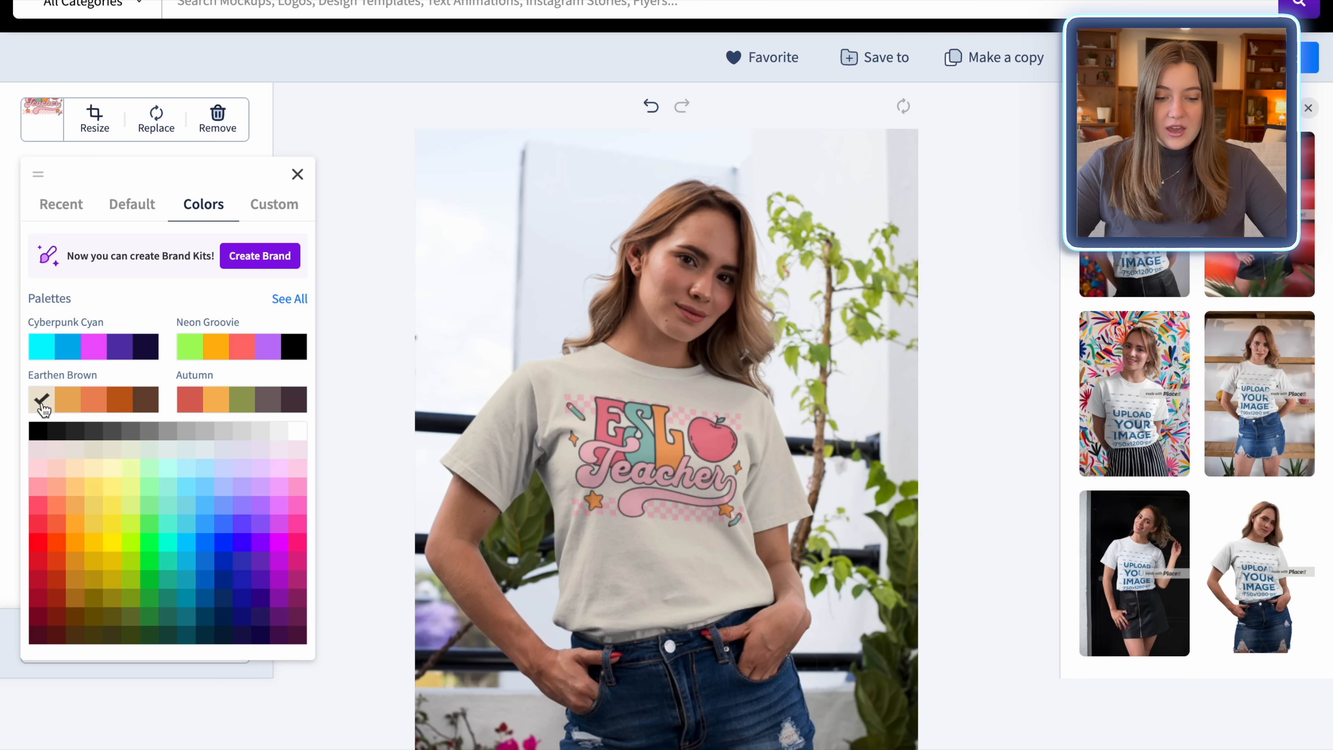
left_click(378, 331)
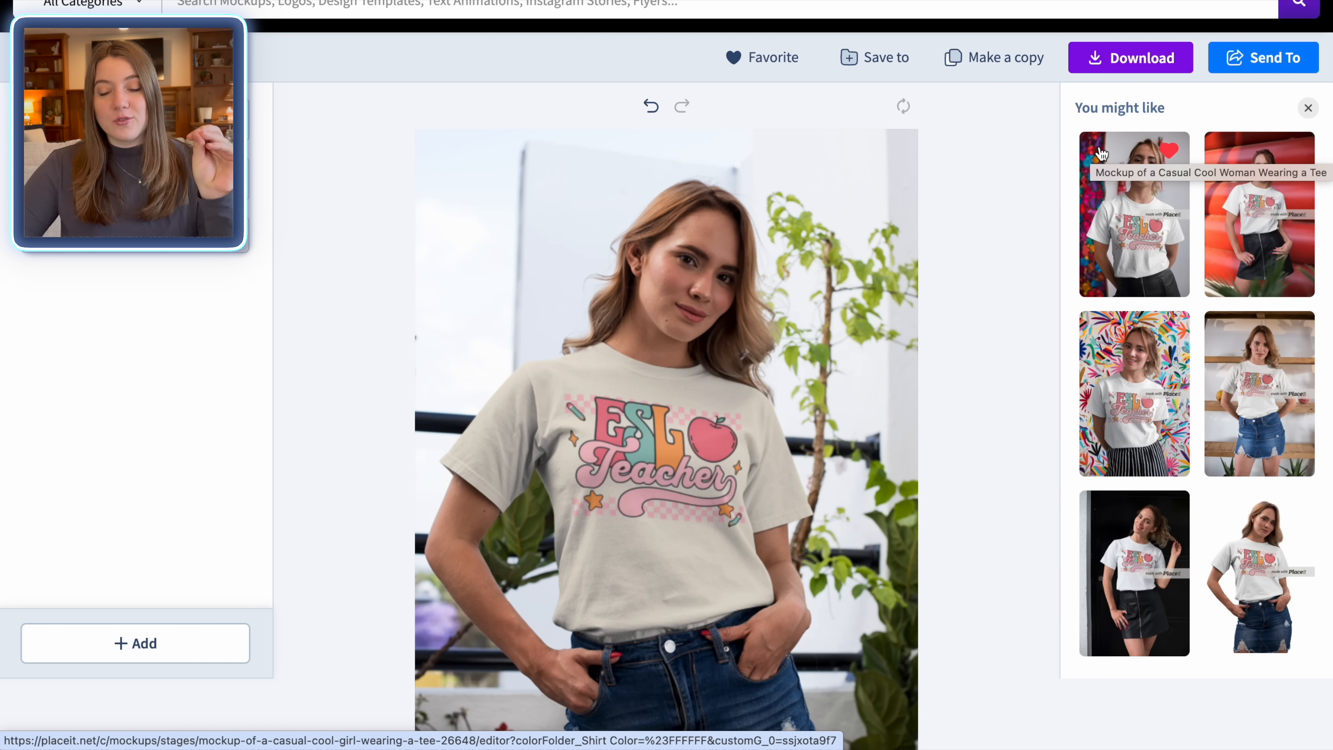
Prepare the mockup for download, open it in the image cropper and set a custom size of 2700 × 2025 px
left_click(1153, 61)
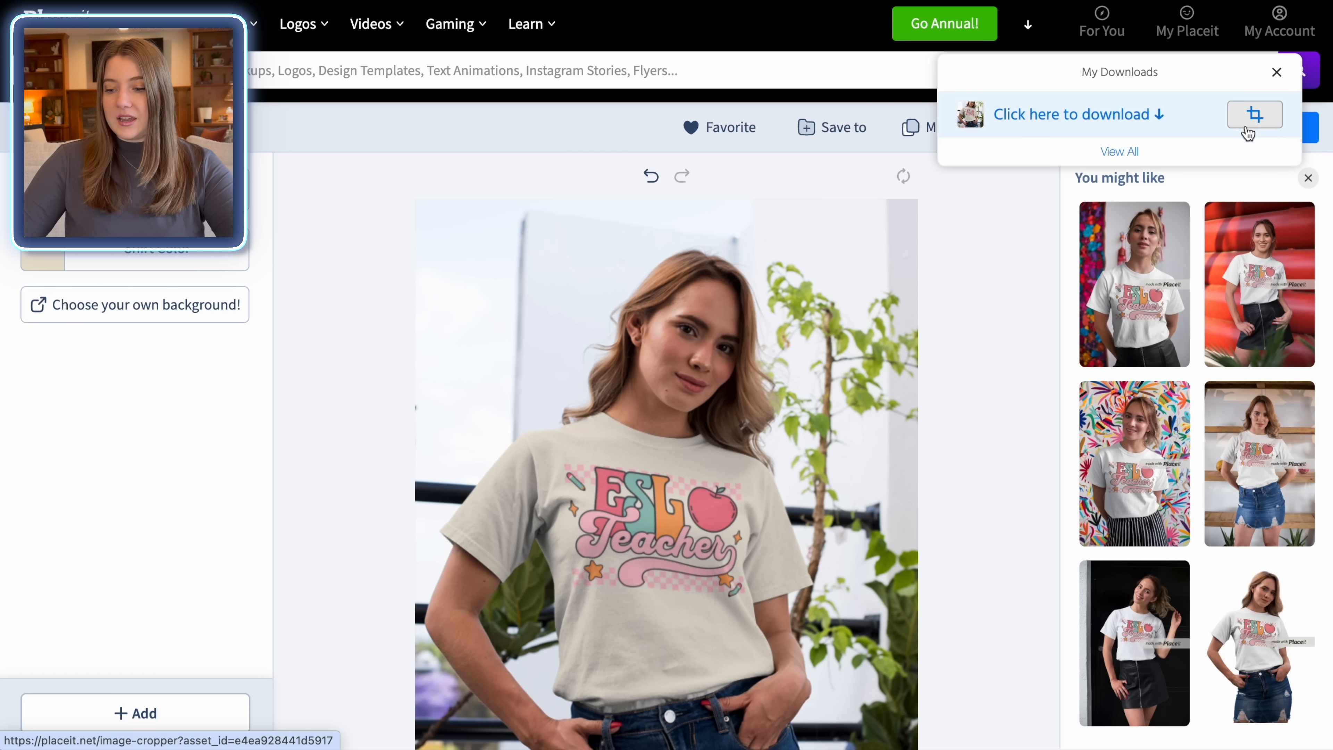
left_click(1265, 120)
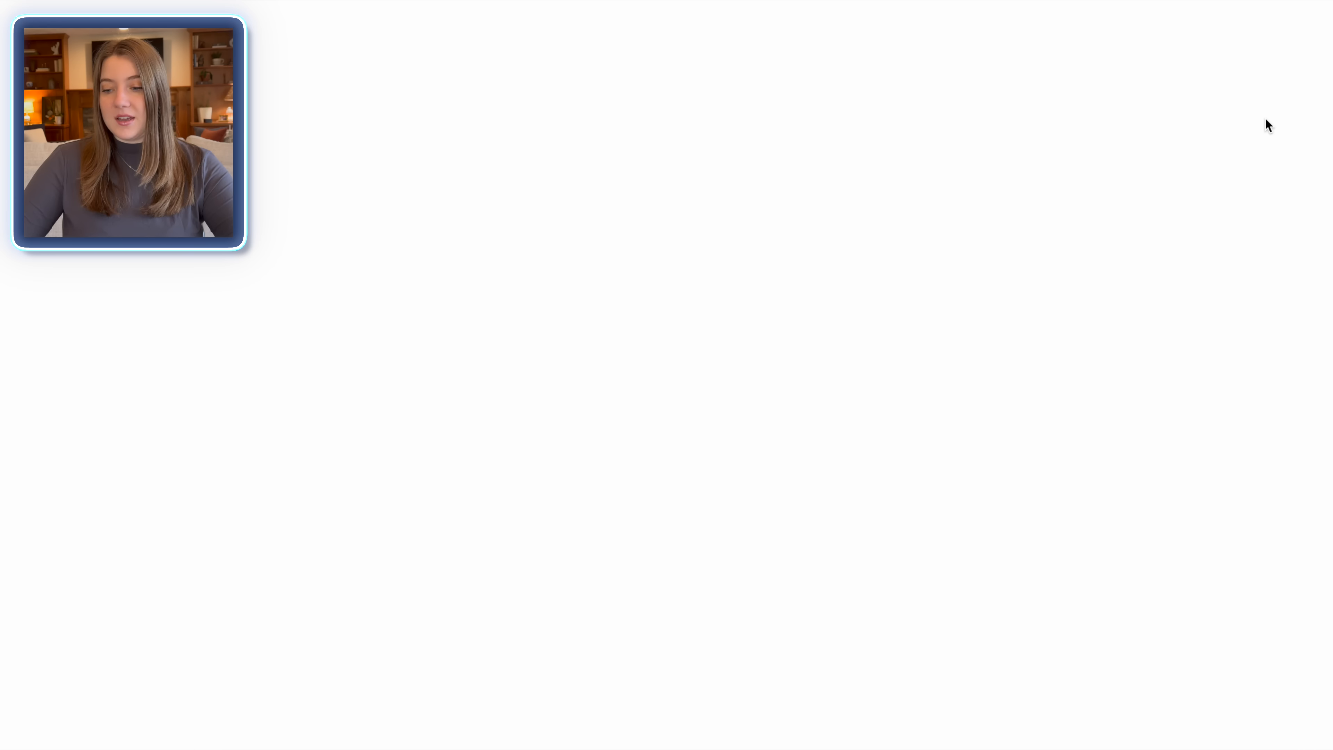
scroll(729, 597, "down", 1)
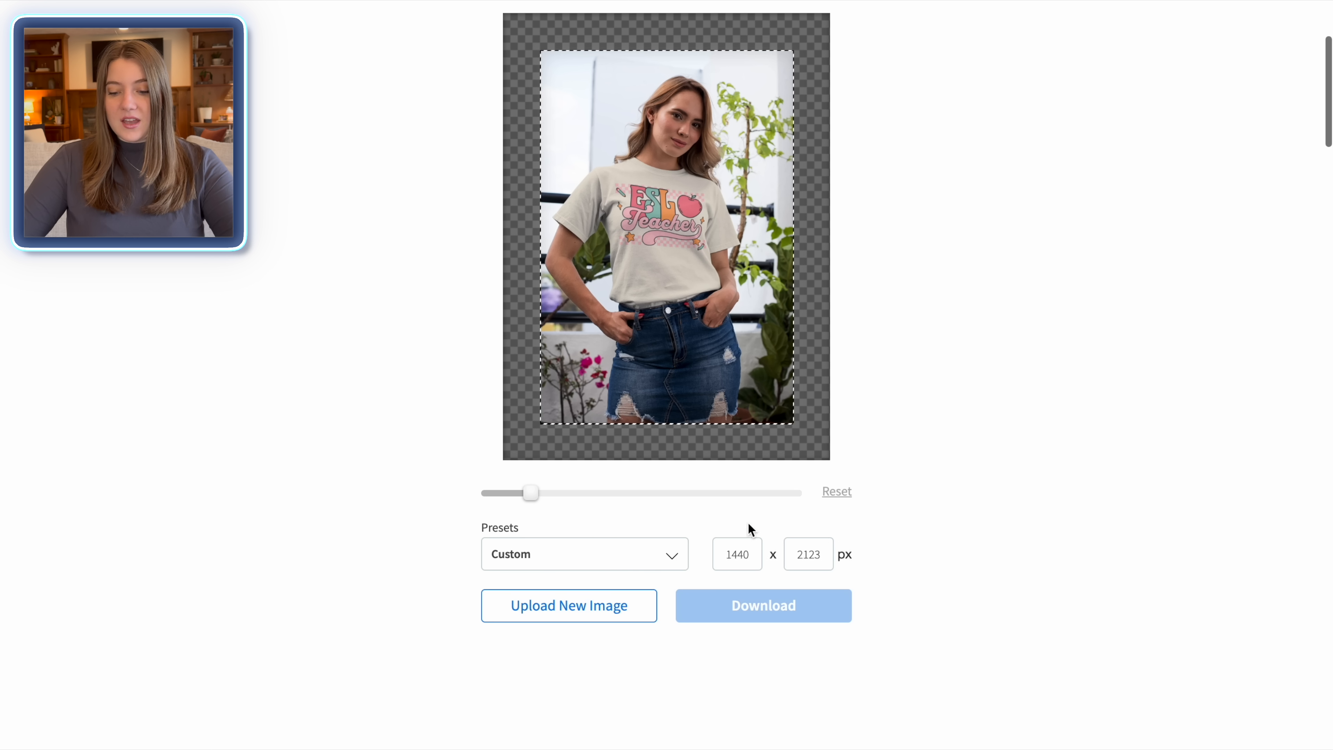
double_click(751, 550)
key("BackSpace")
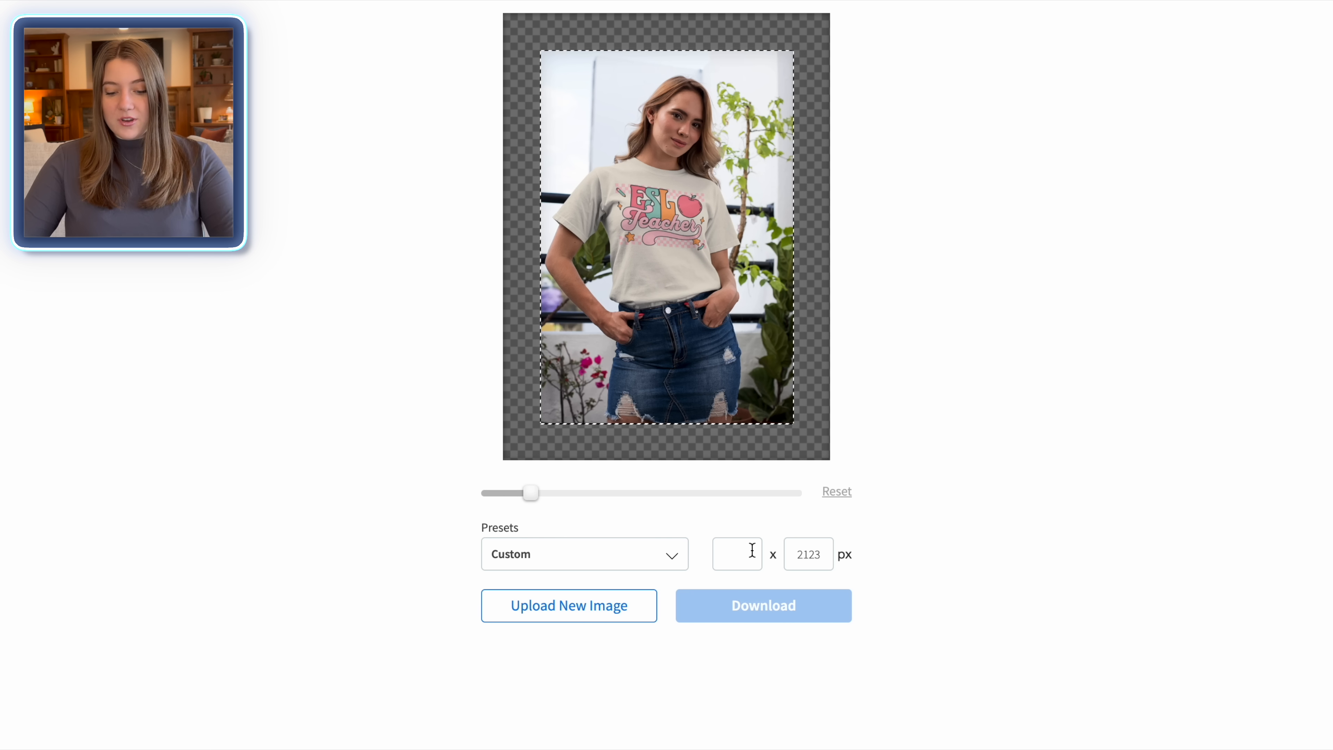
type("2700")
key("Tab")
type("2025")
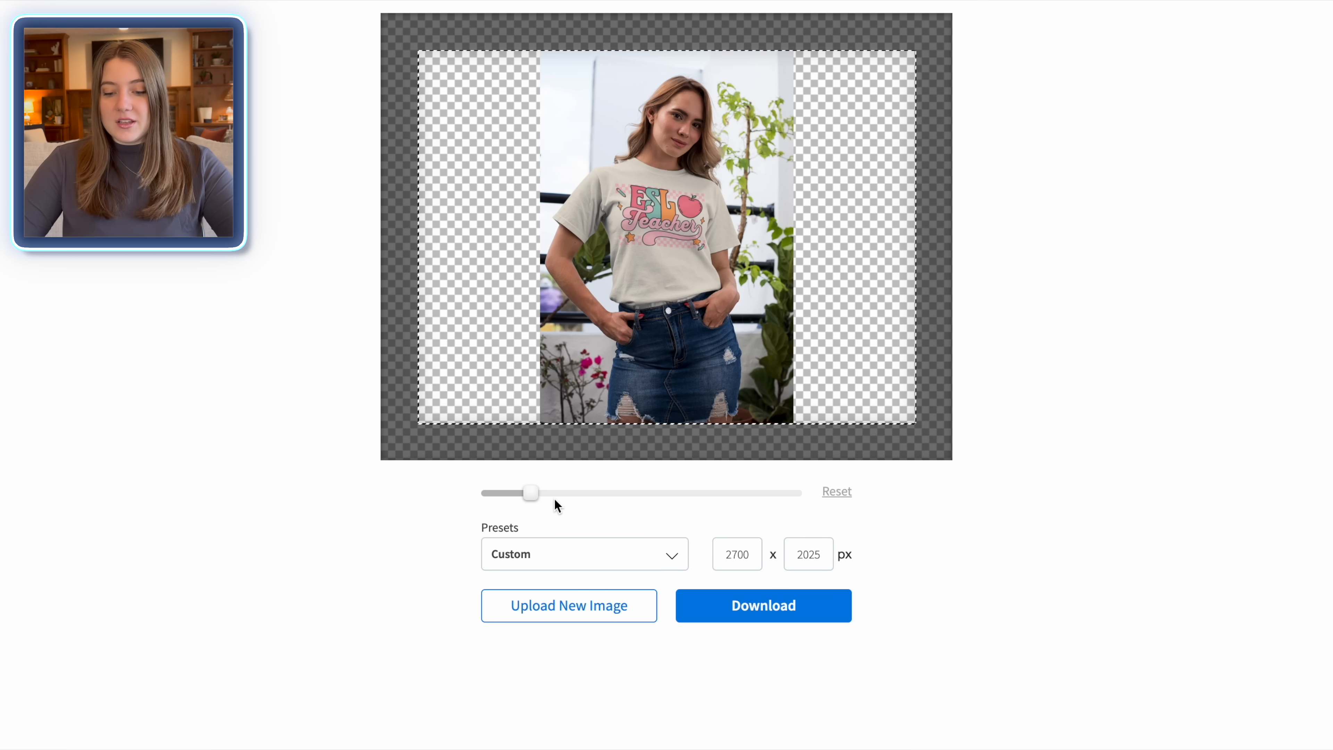
Enlarge the photo to fill the crop frame, centre the shirt design in it and download the cropped mockup
left_click_drag(530, 494, 600, 500)
left_click_drag(776, 336, 785, 335)
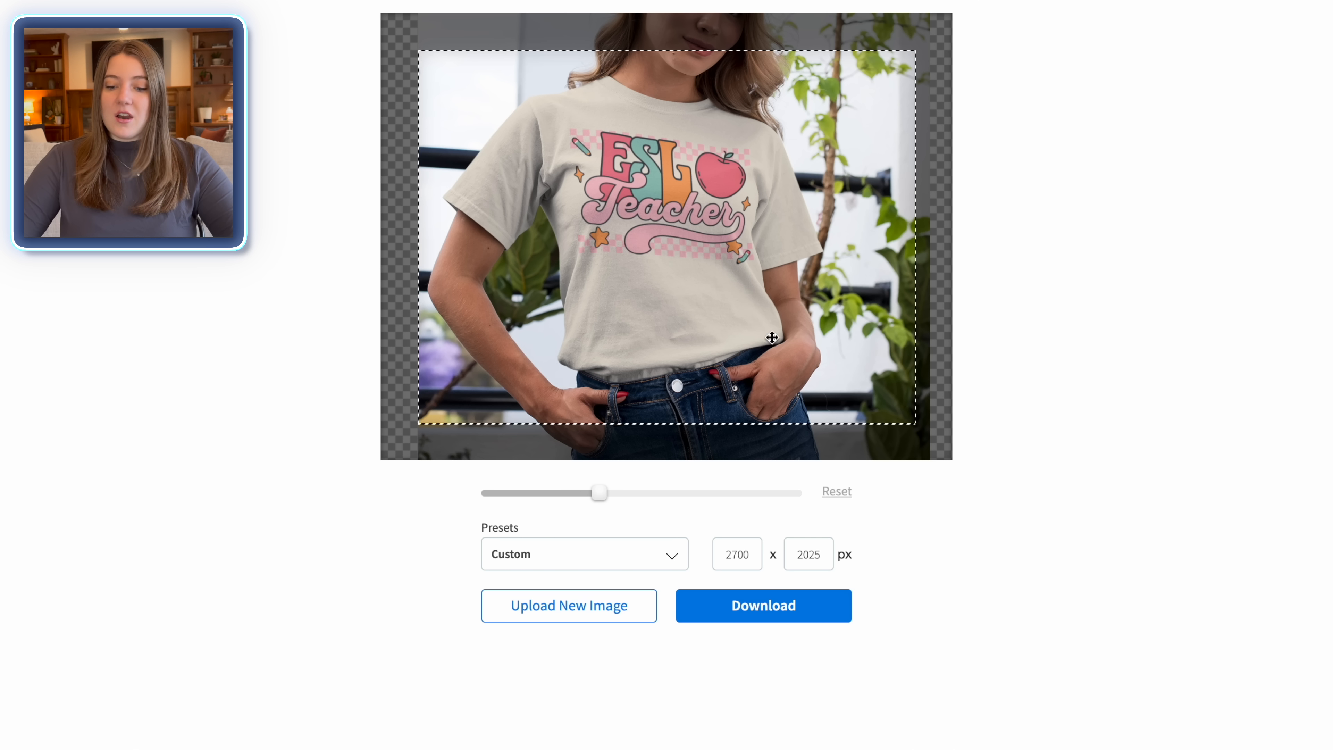
left_click_drag(693, 345, 693, 342)
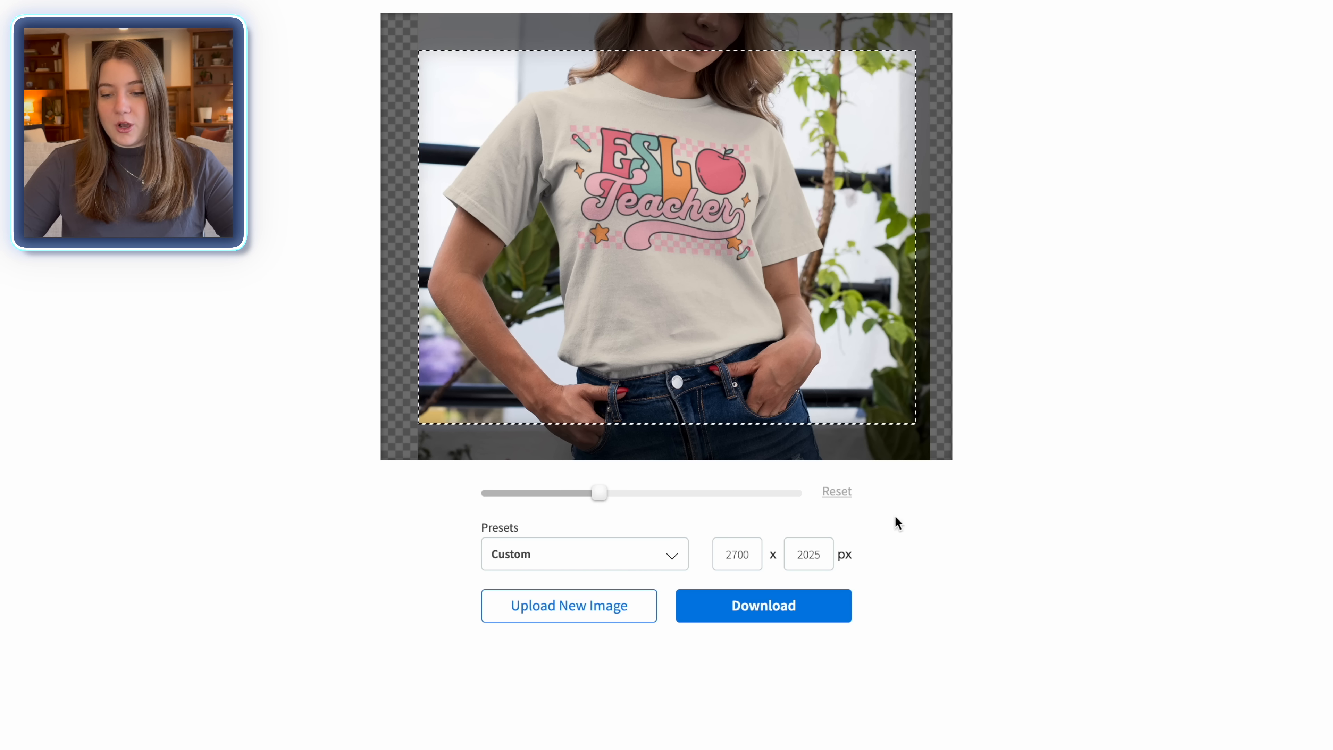
left_click(755, 608)
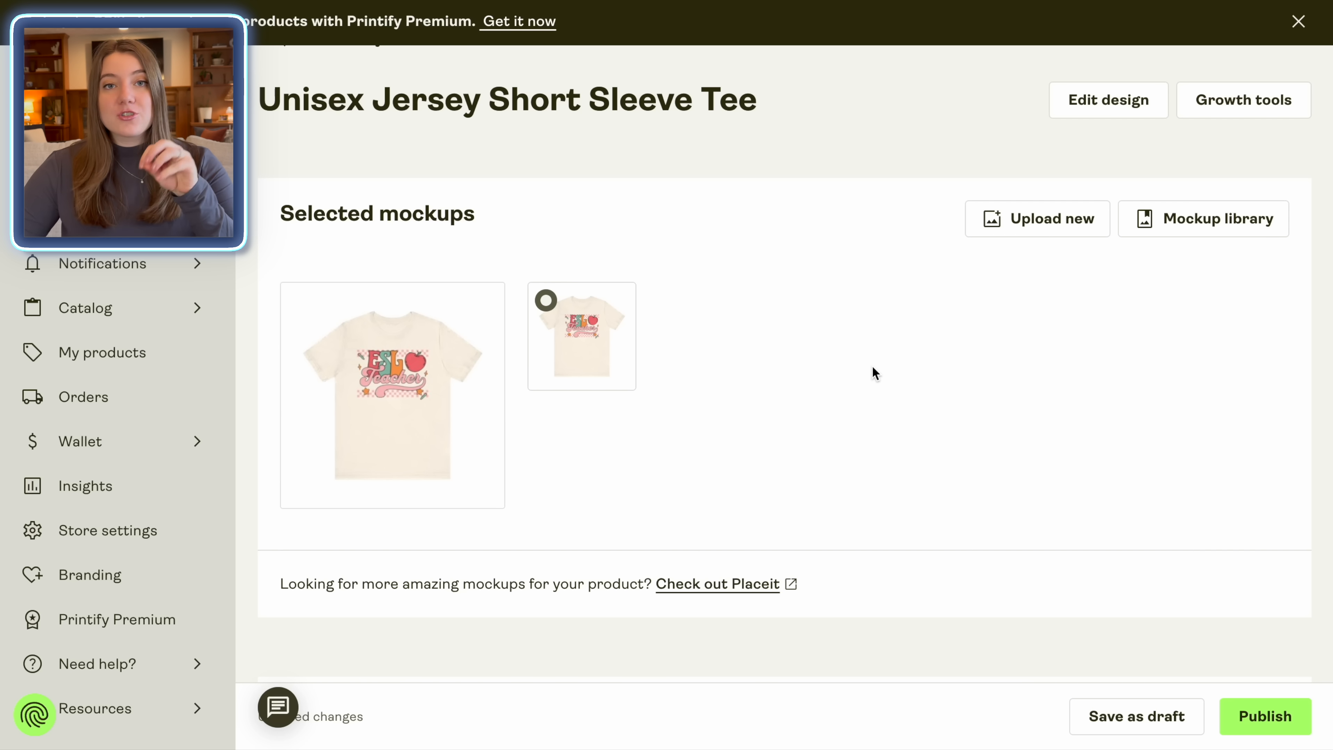
Generate and apply AI listing details from a design description covering a cute groovy retro ESL teacher shirt and gift for bilingual, multicultural and ELL teachers
scroll(872, 367, "down", 1)
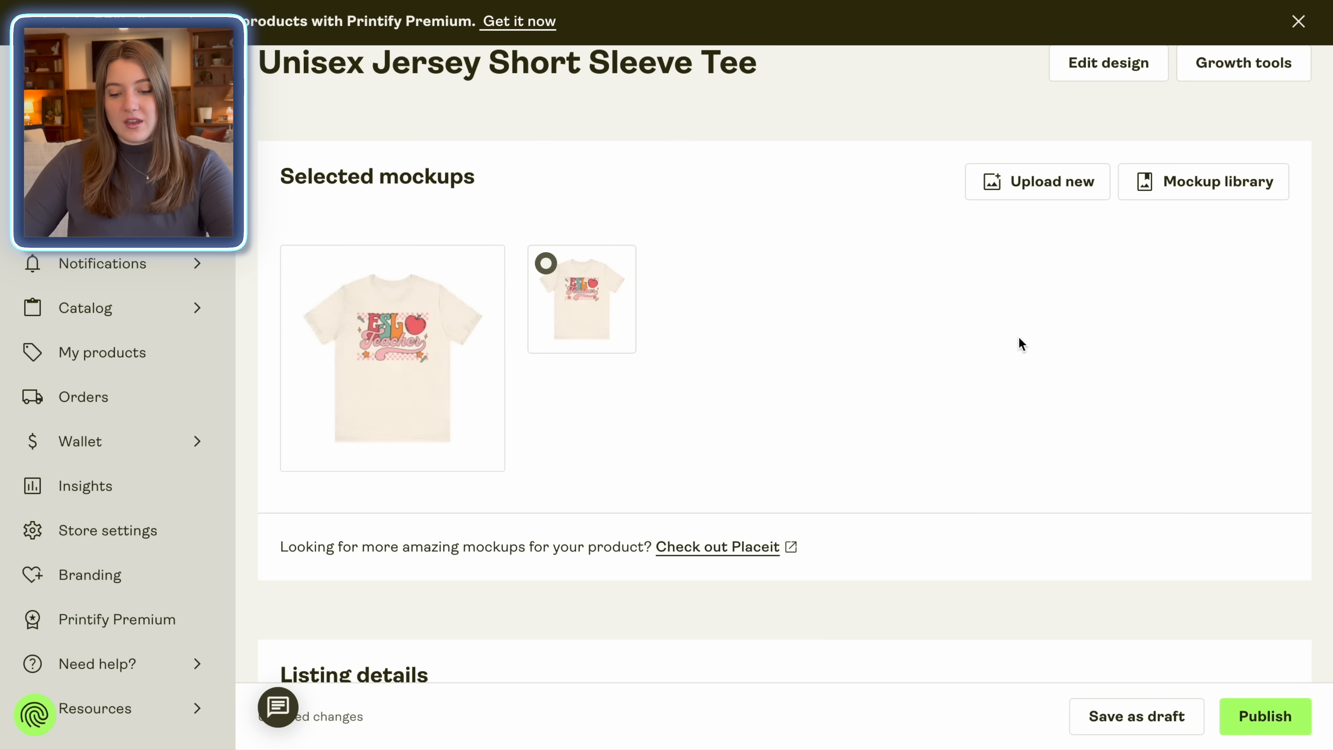
scroll(1019, 342, "down", 5)
scroll(1021, 344, "down", 1)
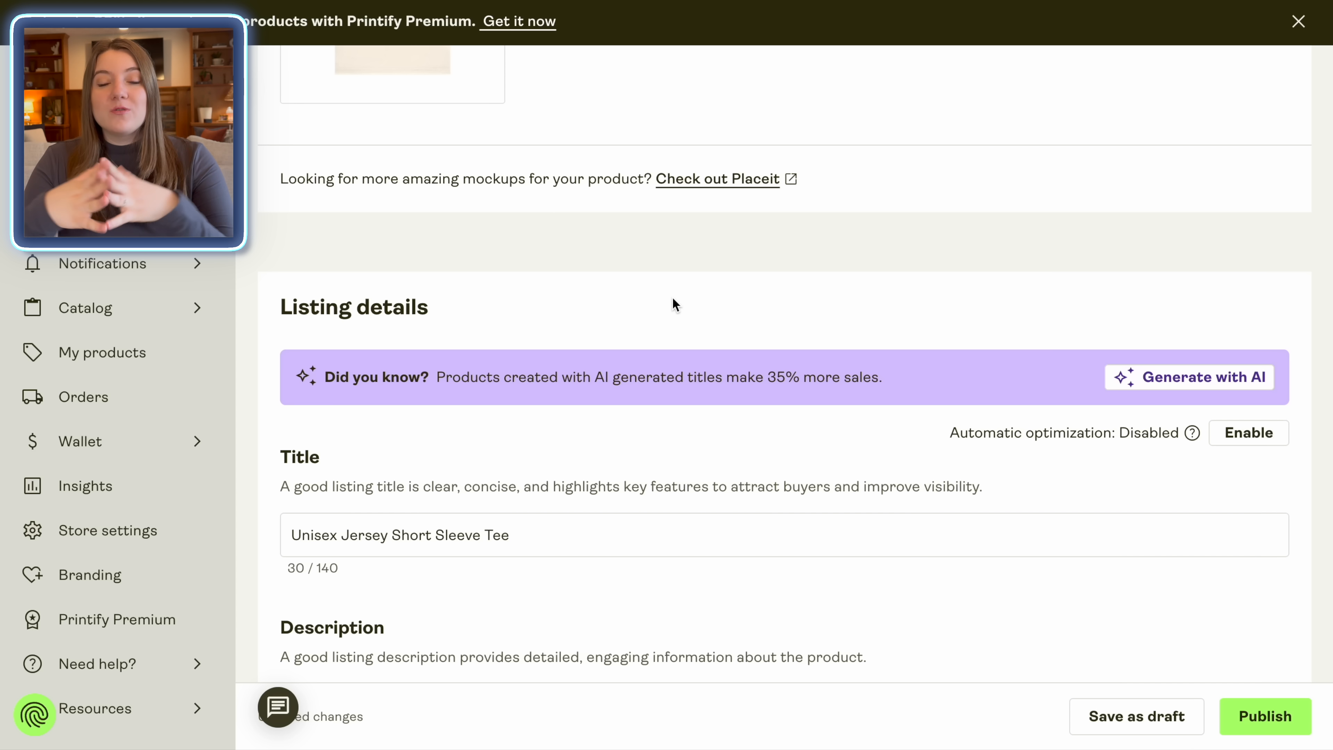
scroll(673, 298, "down", 2)
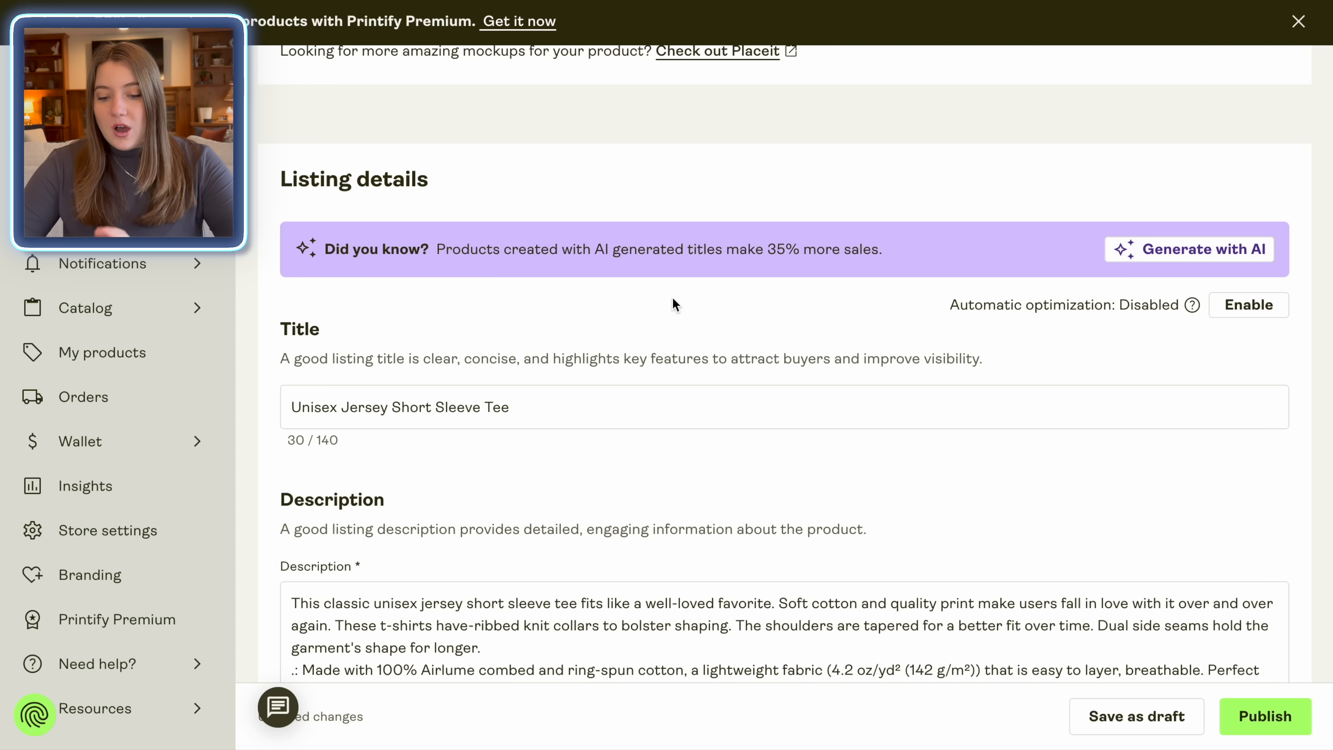
scroll(673, 299, "down", 2)
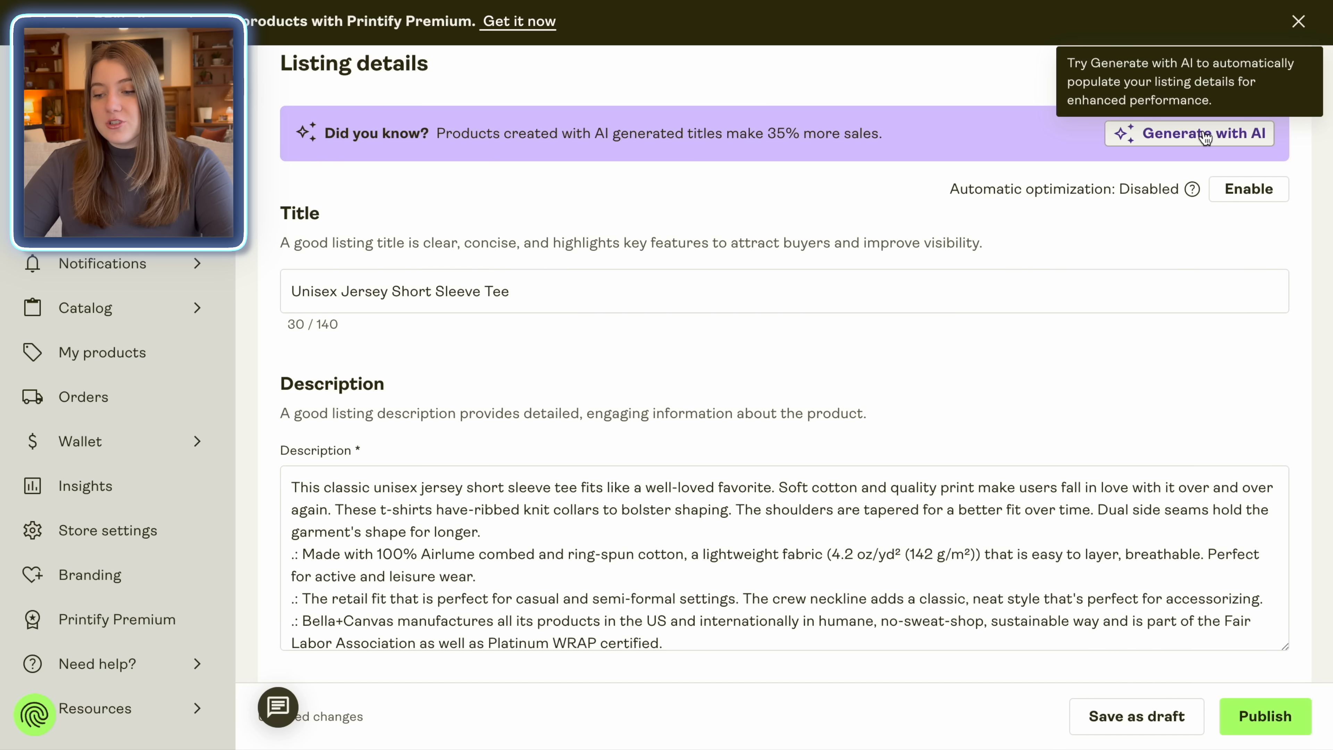
left_click(1209, 141)
left_click(871, 245)
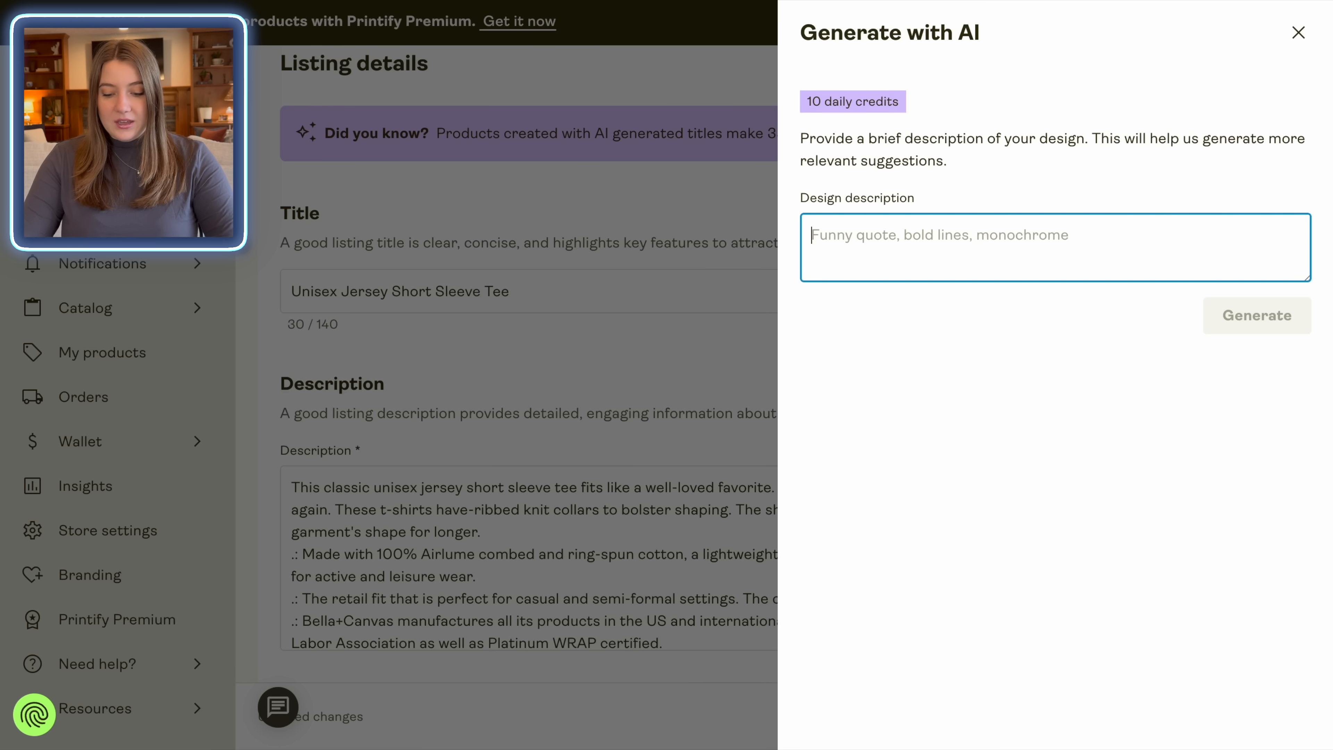
type("cute esl teacher shirt, groovy retro, best gift for els teacher, english language learners, bilingual teacher, multicultural teacher gift ell teacher")
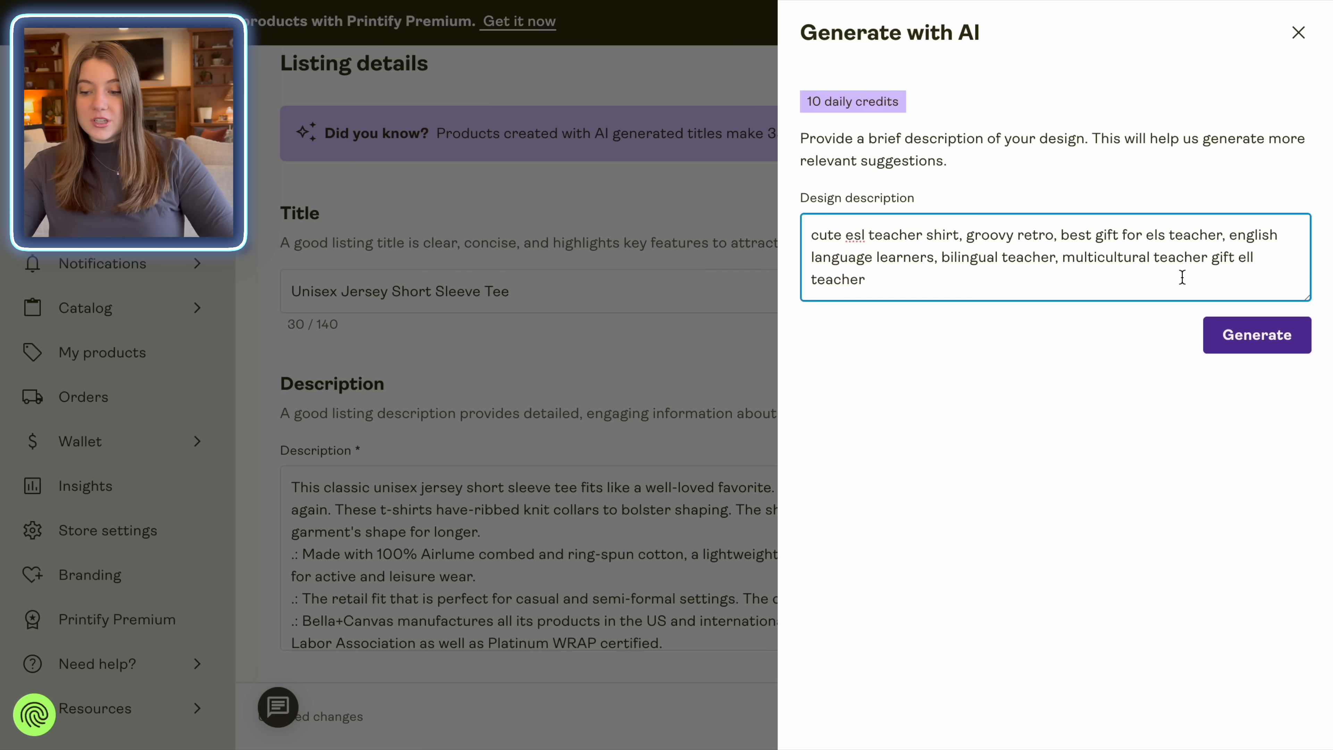
left_click(1229, 257)
type(",")
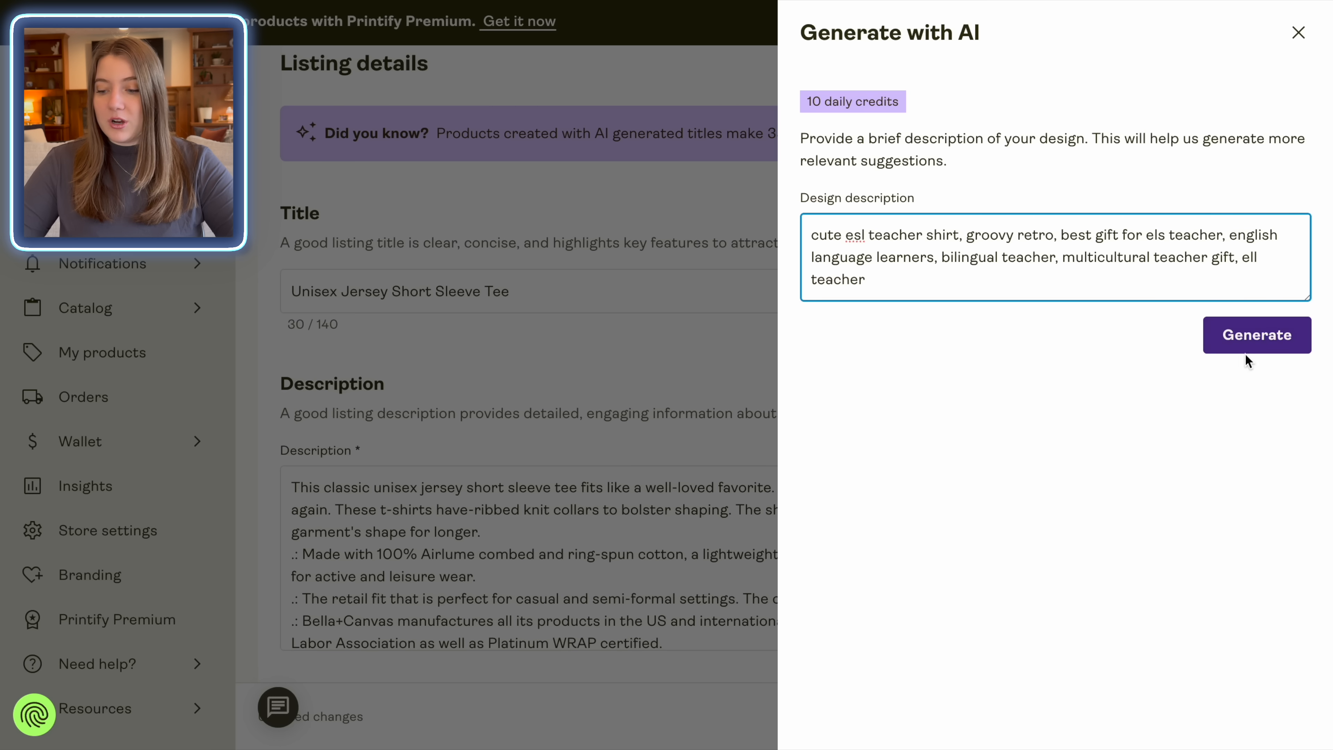
left_click(1254, 342)
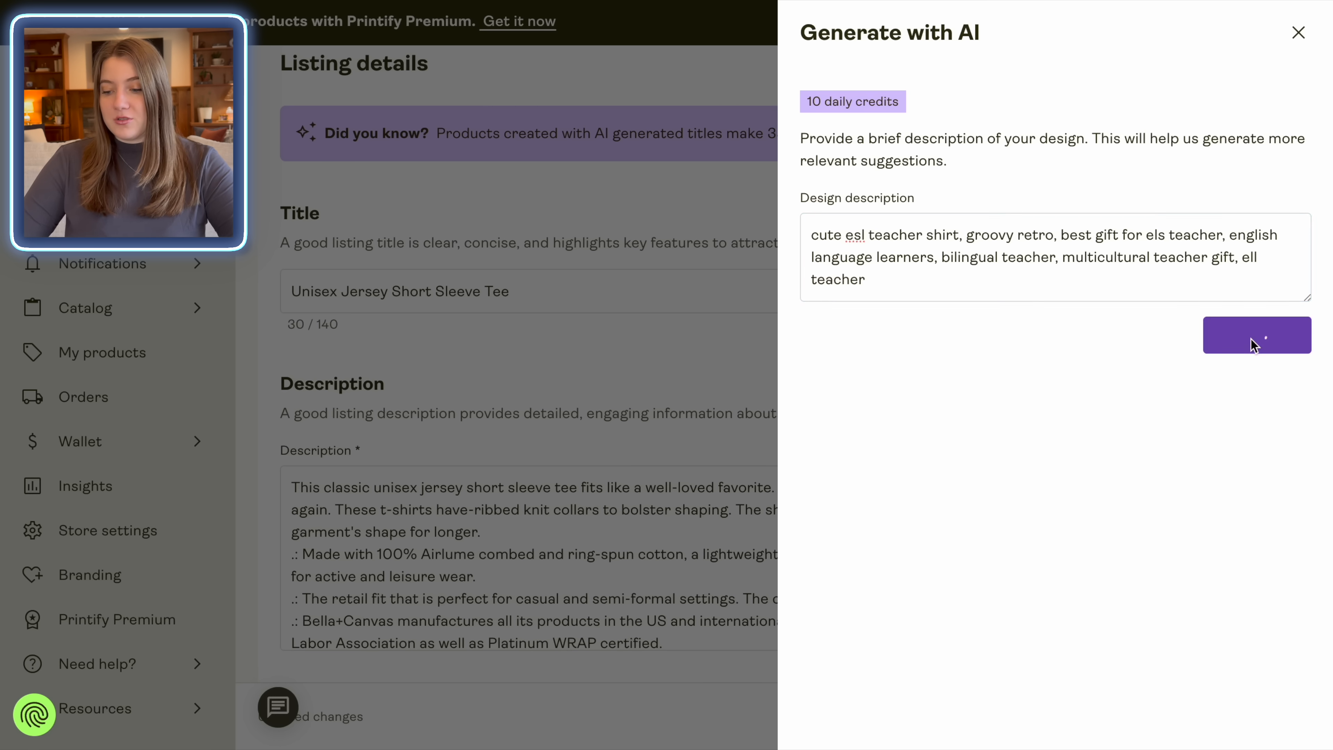
left_click(1246, 699)
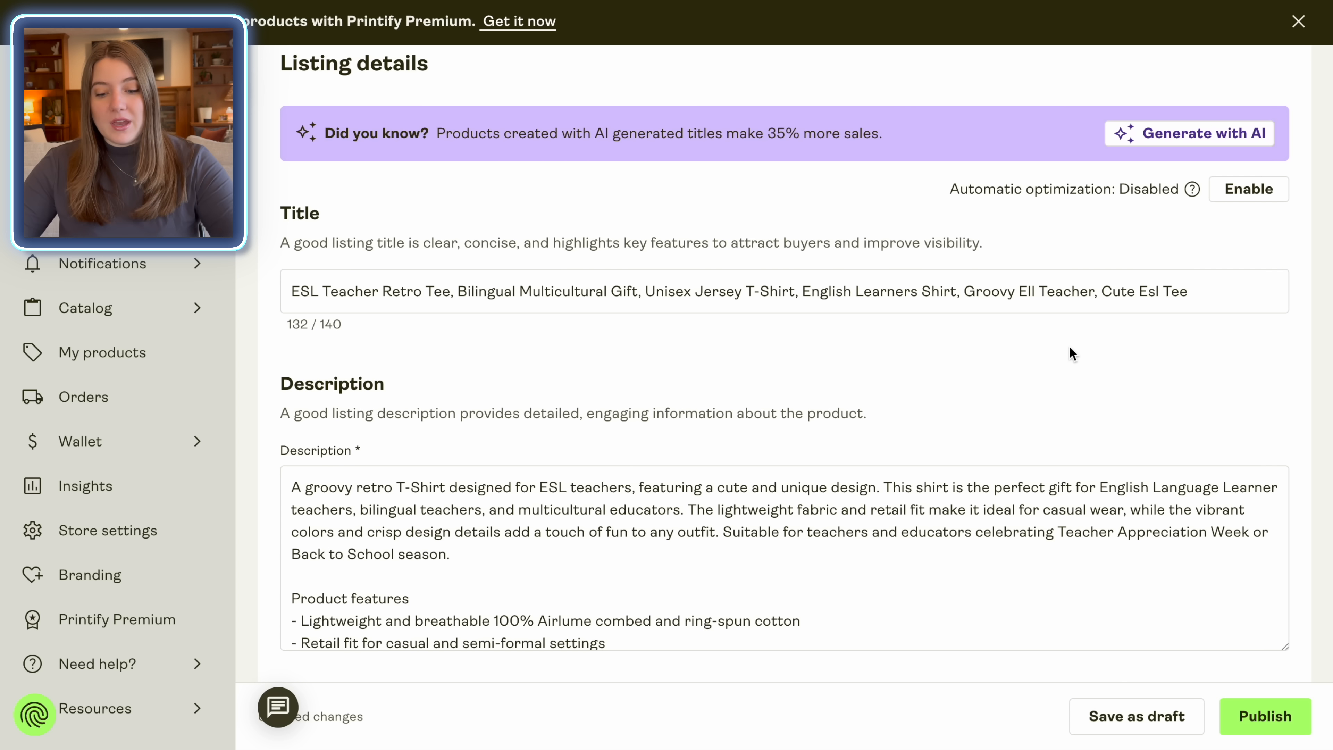
Edit the title to "ESL Teacher Shirt, Bilingual Teacher Multicultural Gift, T-Shirt, English Learners Shirt, Groovy Ell Teacher, Cute Esl Tee for Teacher Gift"
left_click_drag(450, 291, 387, 286)
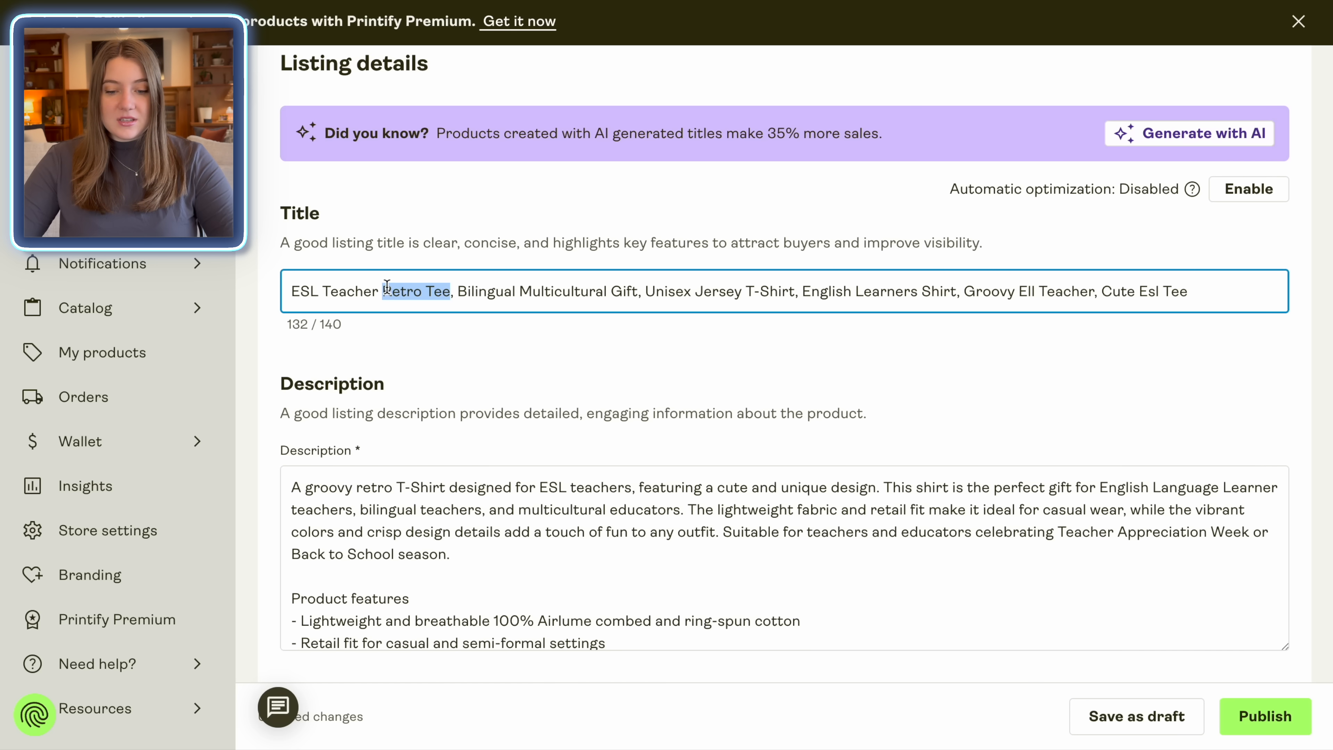
type("Shirt")
left_click(486, 291)
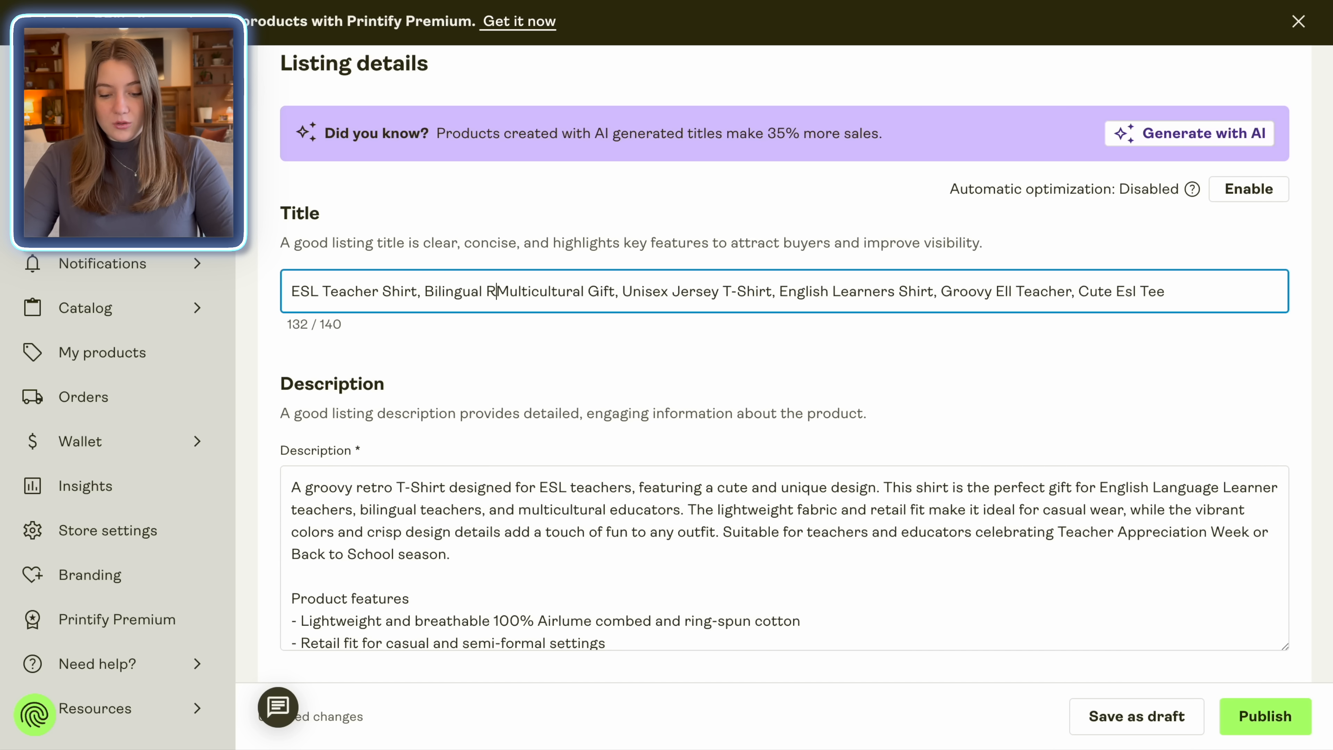
type("Teacher")
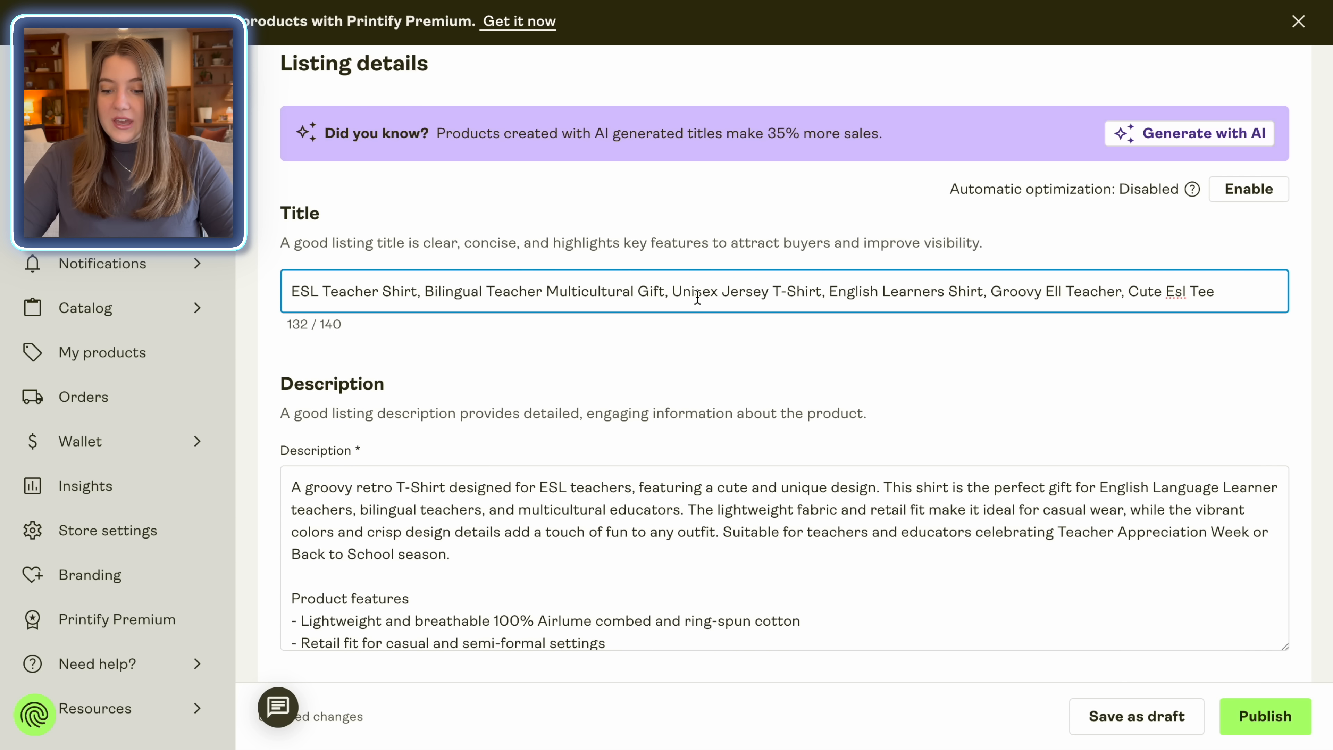
left_click_drag(760, 293, 719, 291)
key("BackSpace")
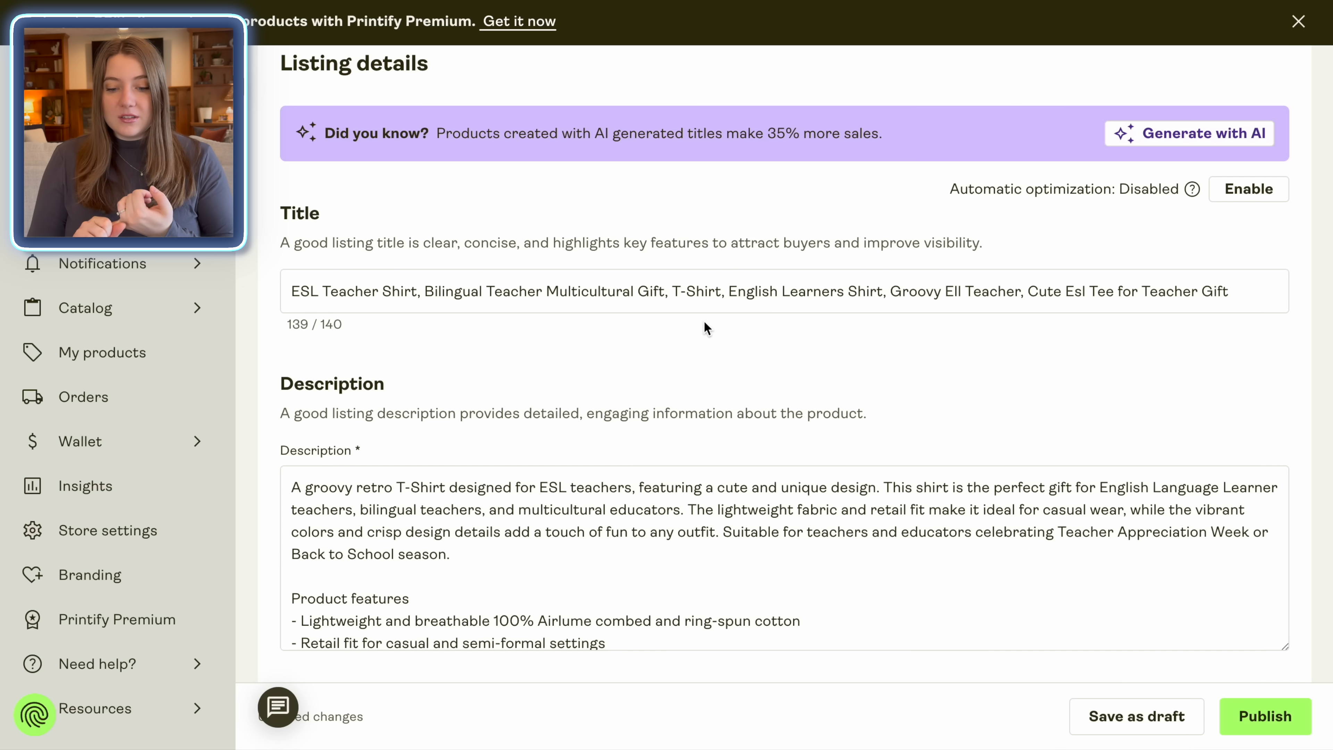
Add the sentence "The best gift for ESL Teachers." at the very beginning of the listing description
scroll(705, 327, "down", 3)
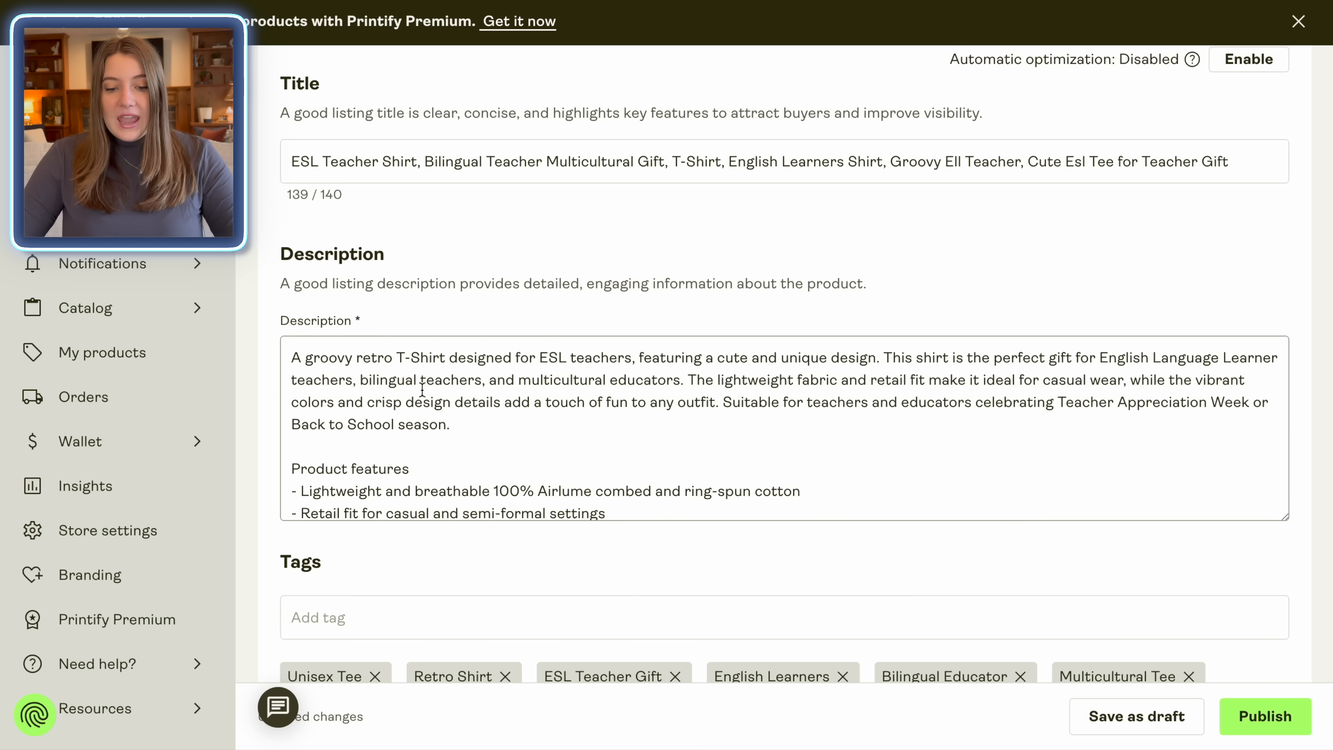
left_click(297, 362)
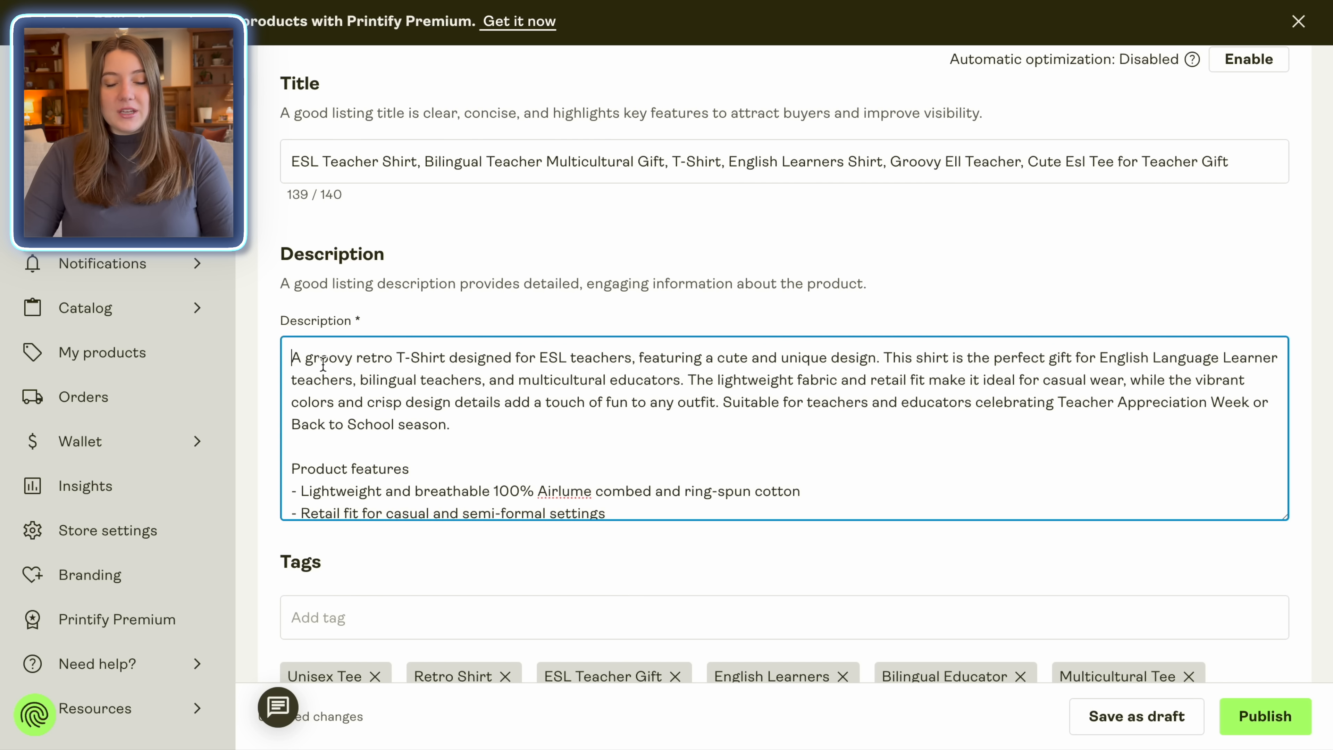
left_click(292, 358)
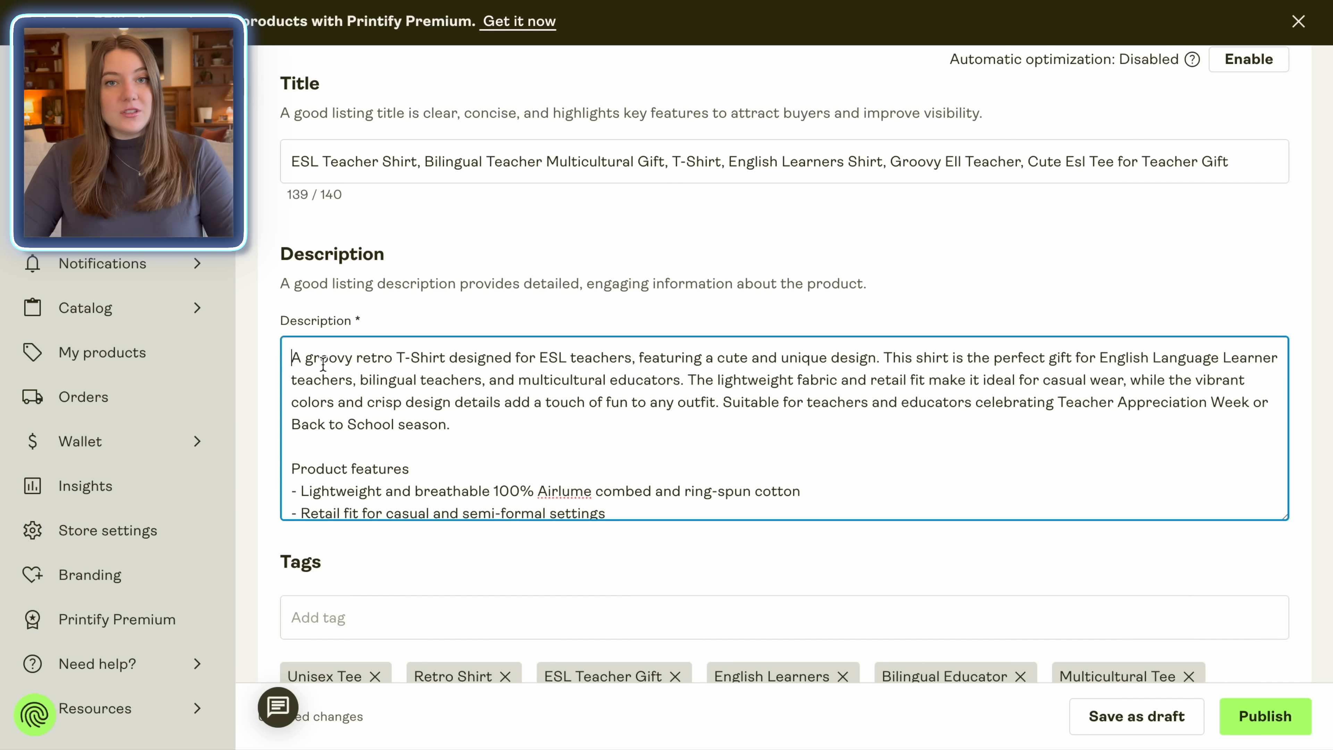
type("The best gift for ESL Teachers.")
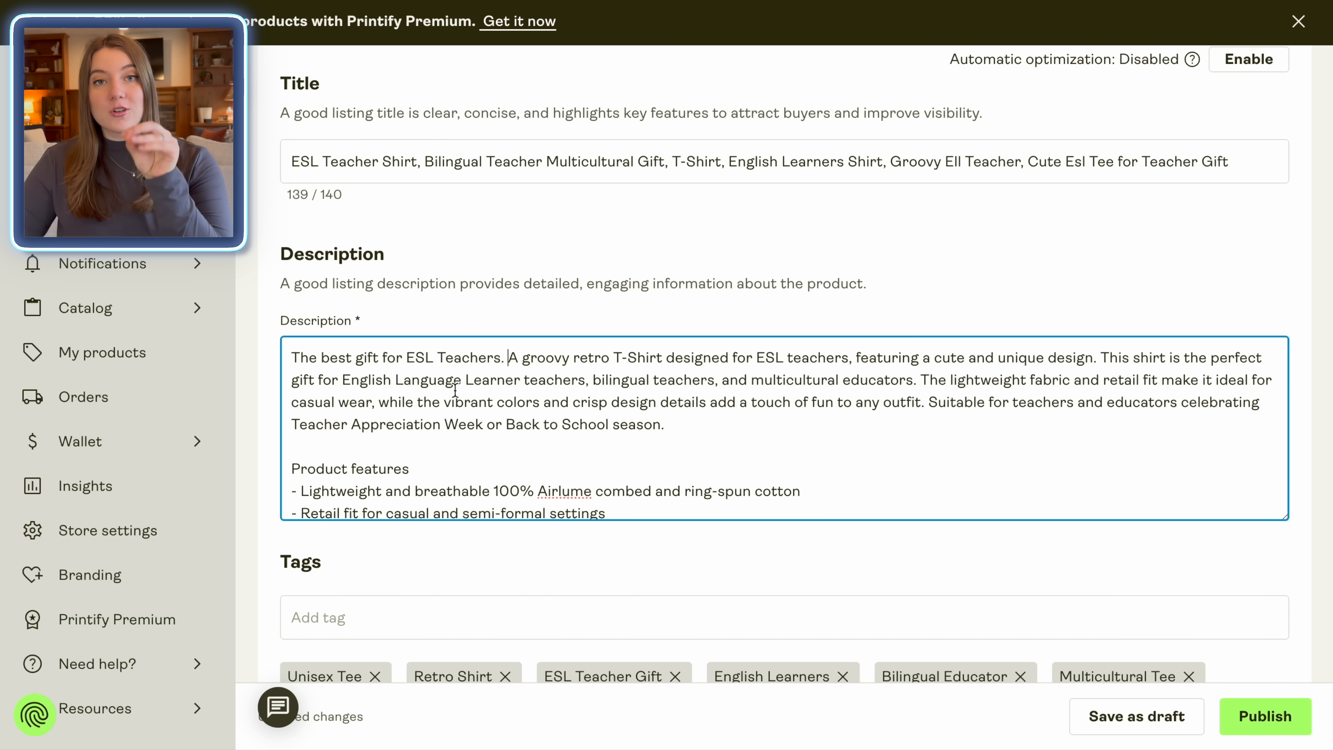
Set the retail price of the five sizes XS, S, M, L and XL to USD 24.99
scroll(455, 391, "down", 10)
scroll(502, 540, "down", 5)
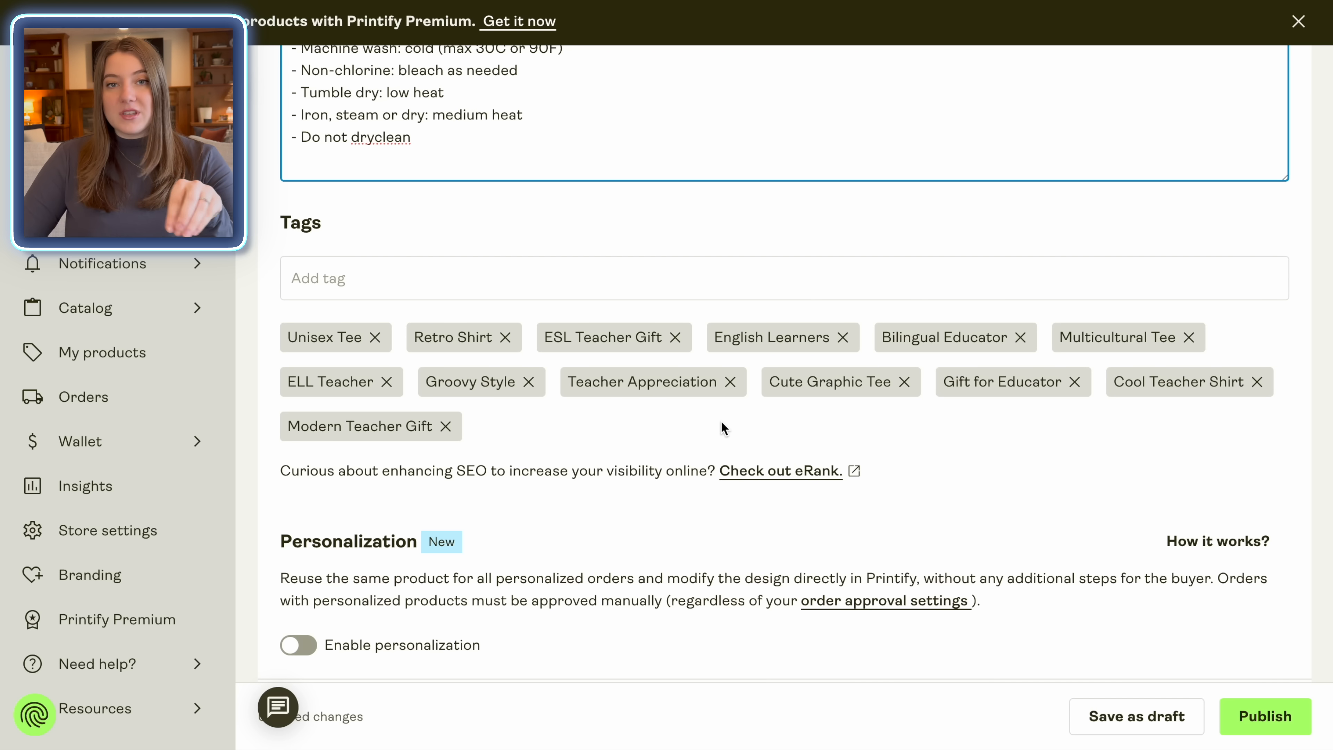
scroll(721, 427, "down", 15)
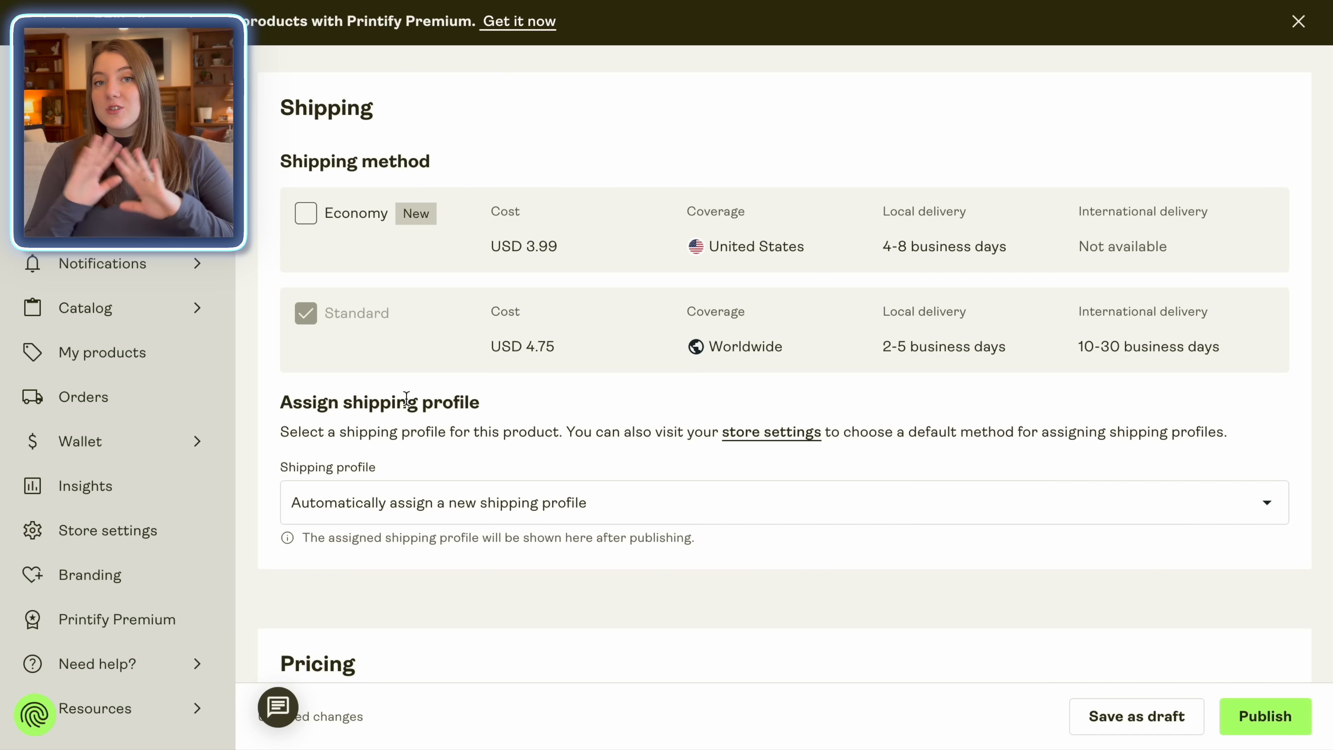
scroll(406, 399, "down", 8)
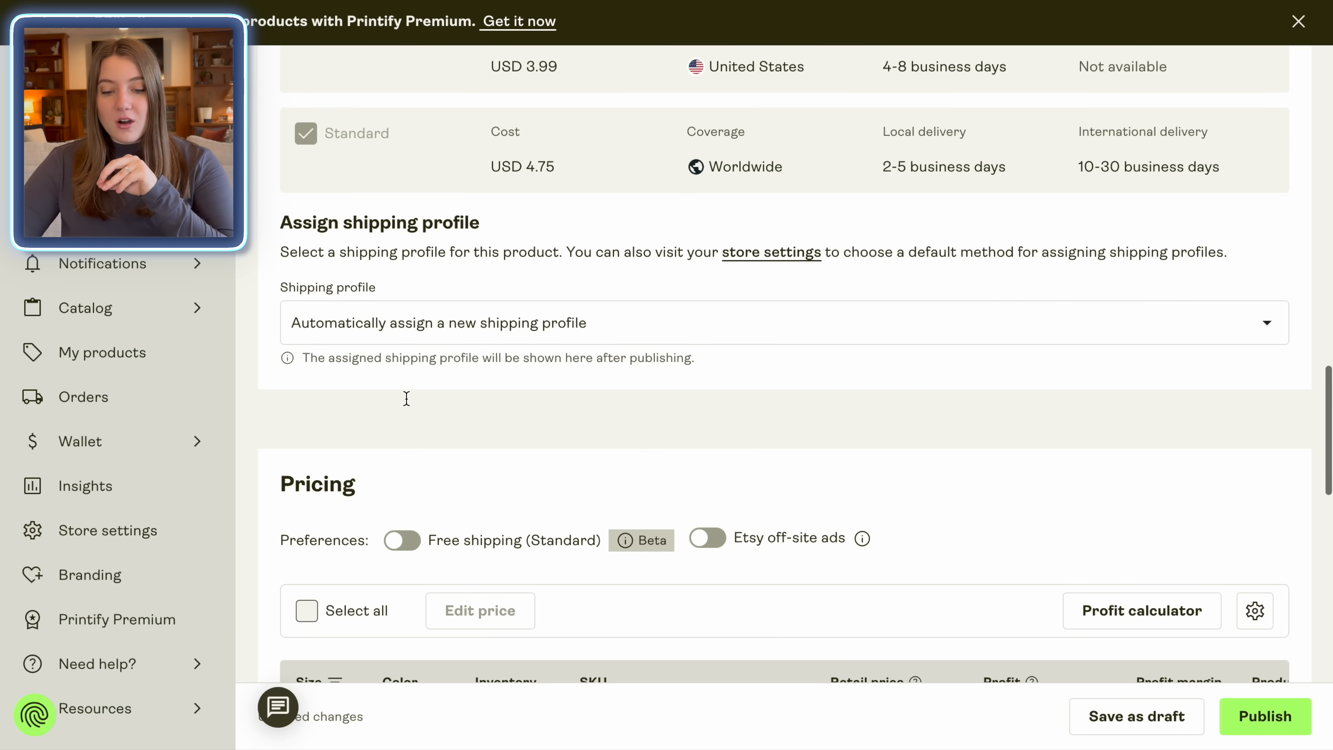
scroll(406, 398, "down", 3)
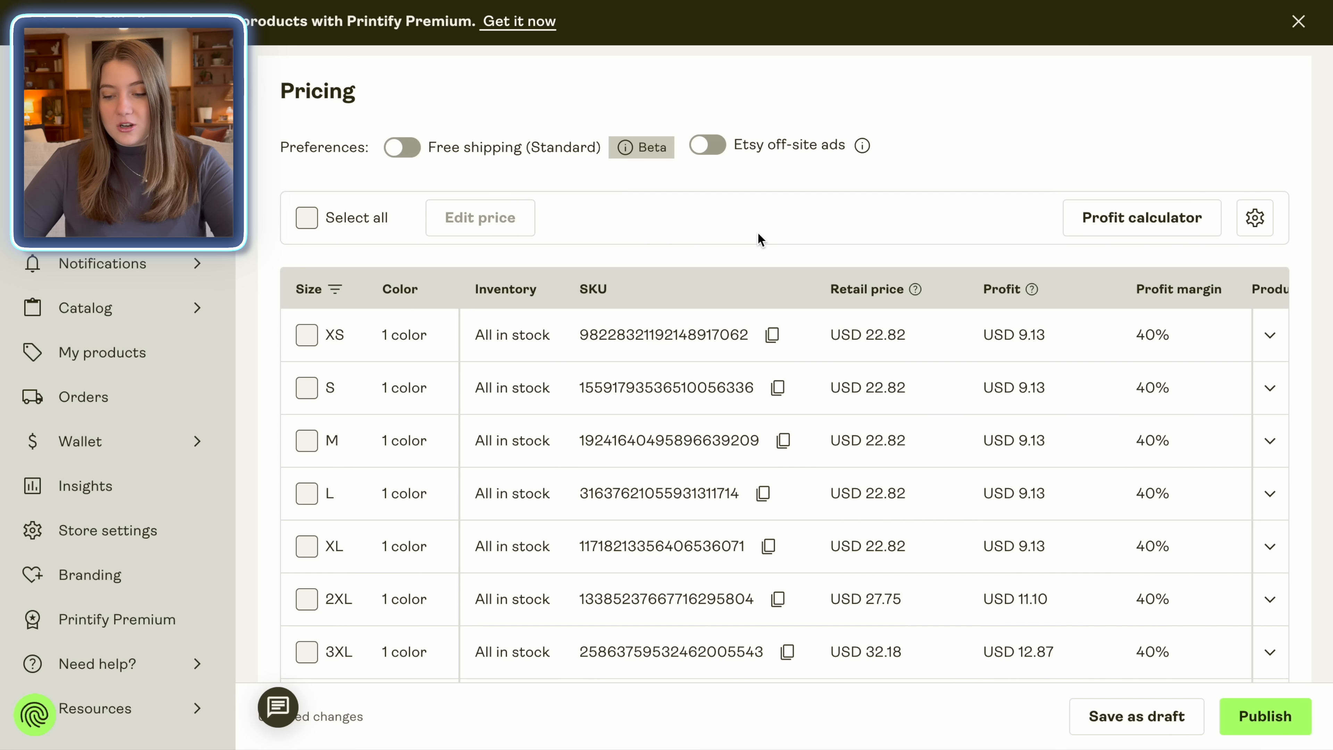
scroll(760, 240, "down", 1)
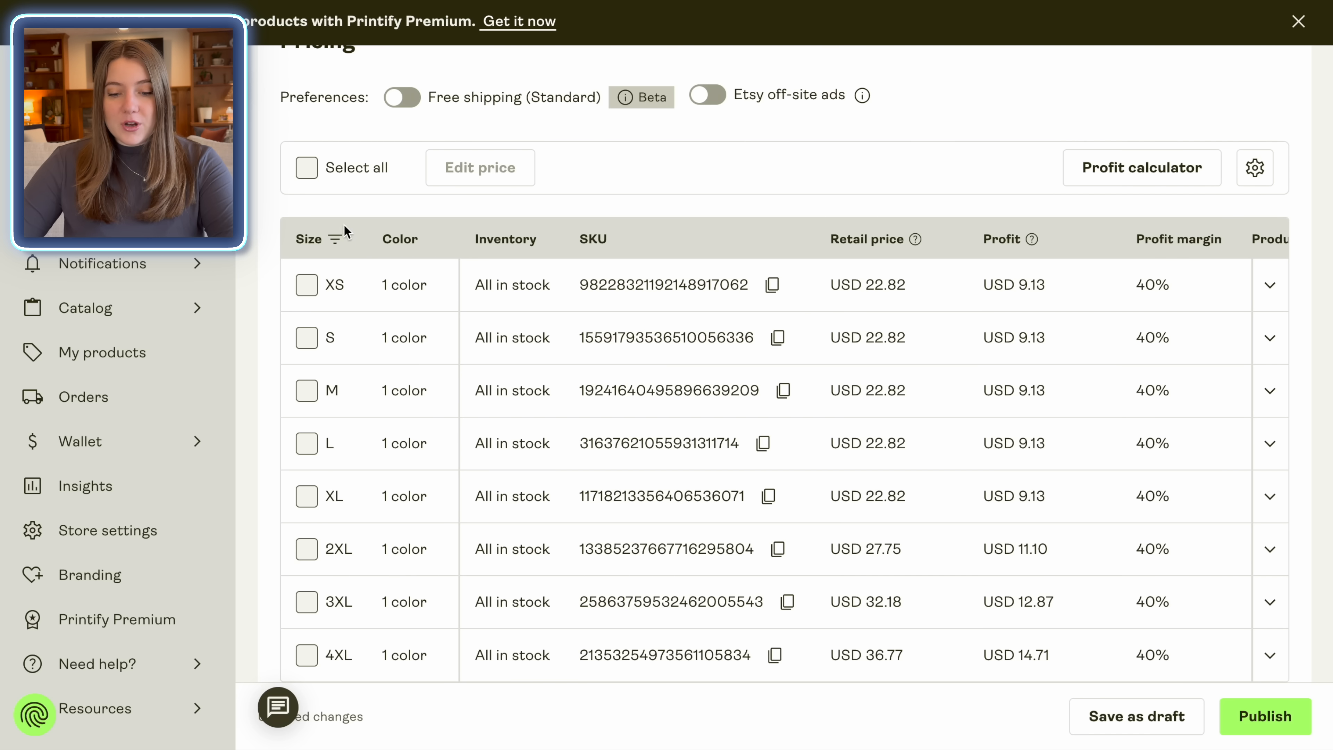
left_click(306, 167)
scroll(321, 368, "down", 4)
left_click(306, 465)
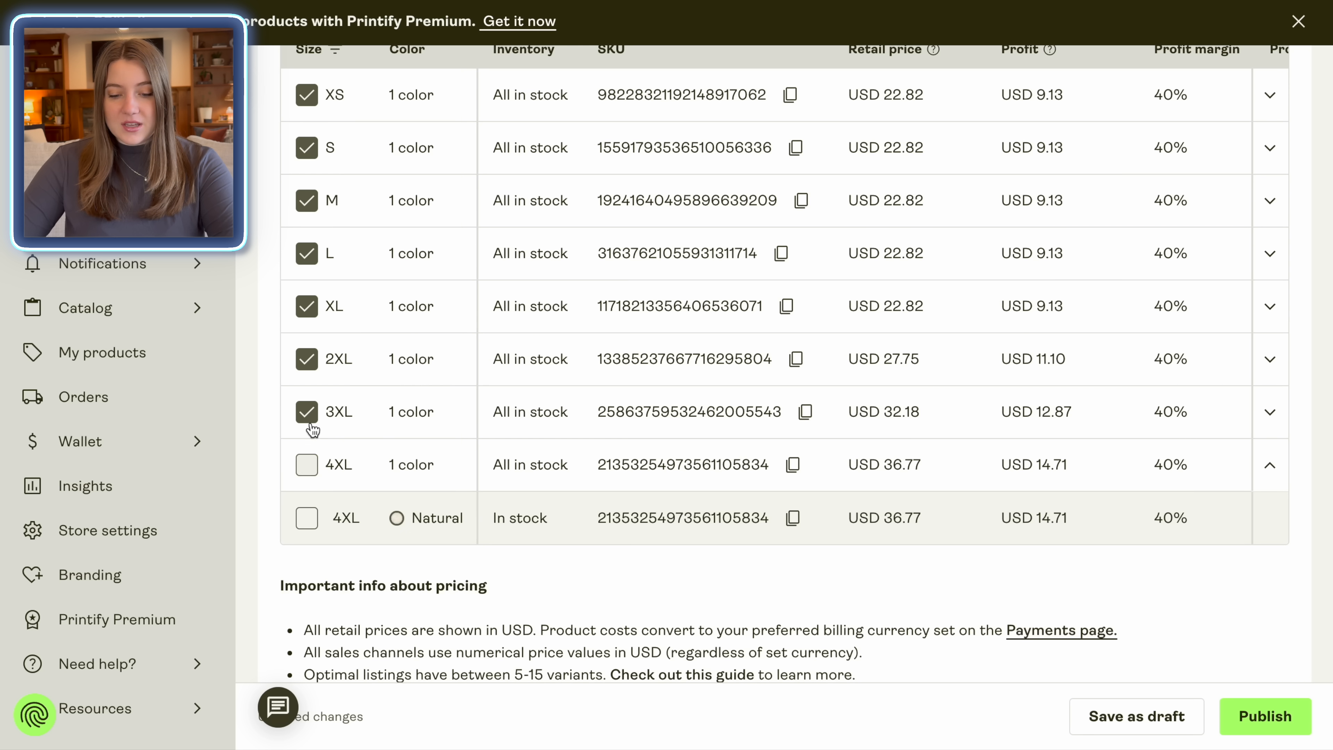
left_click(310, 410)
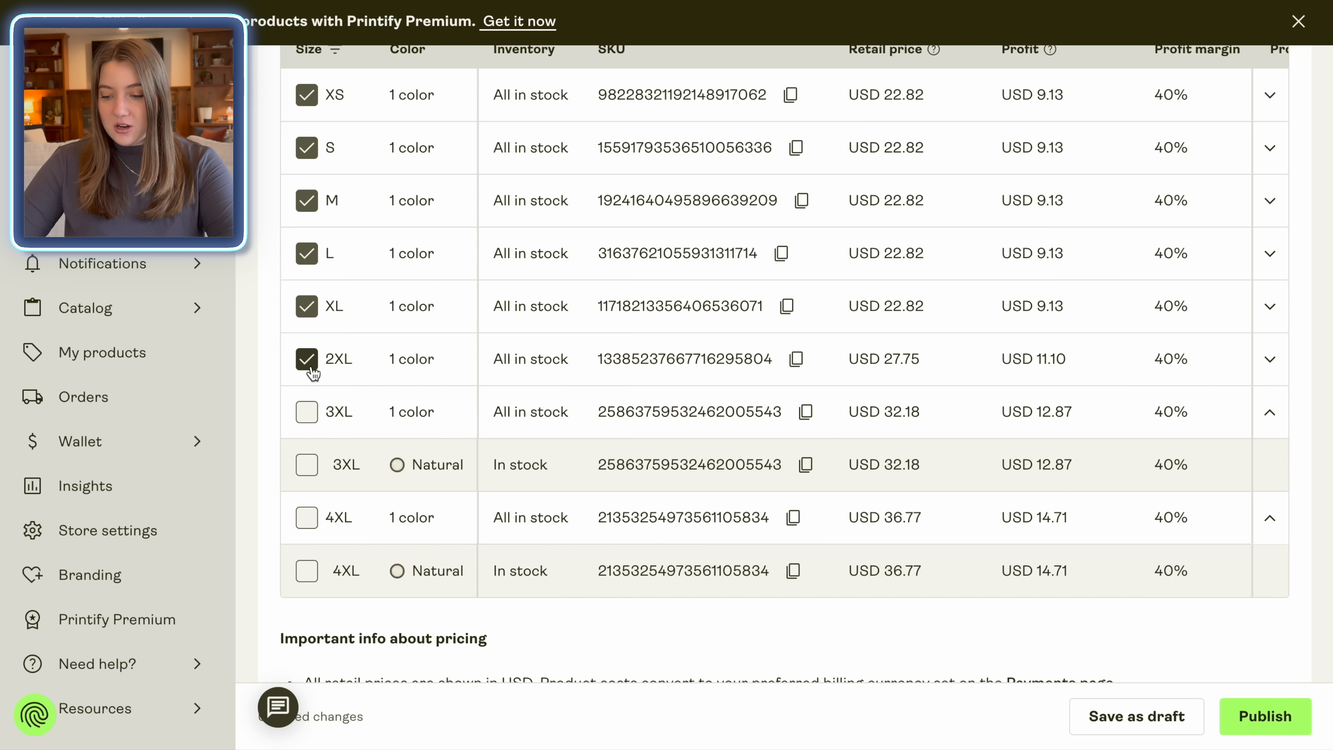
left_click(307, 359)
scroll(313, 368, "up", 5)
left_click(521, 242)
left_click(567, 430)
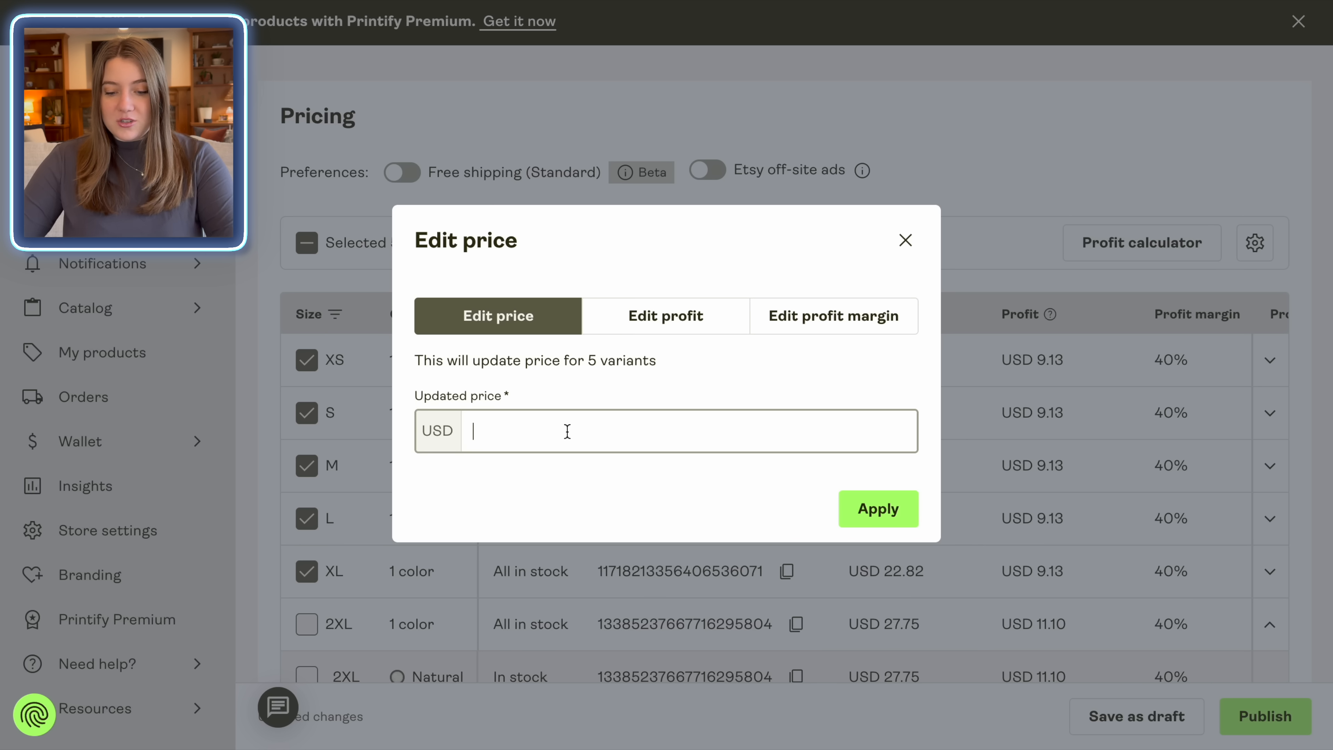
type("24.99")
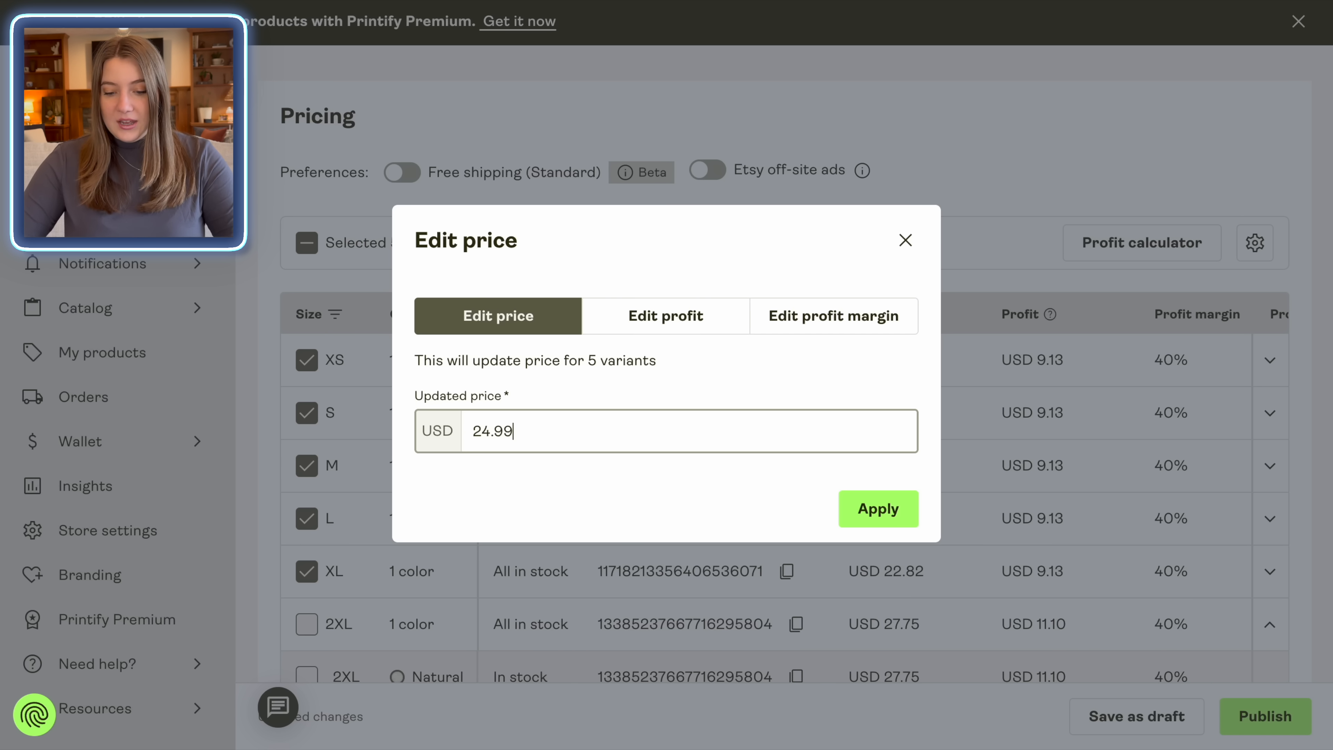
left_click(904, 512)
Set the retail price of the 2XL, 3XL and 4XL sizes to USD 26.99
scroll(310, 441, "down", 5)
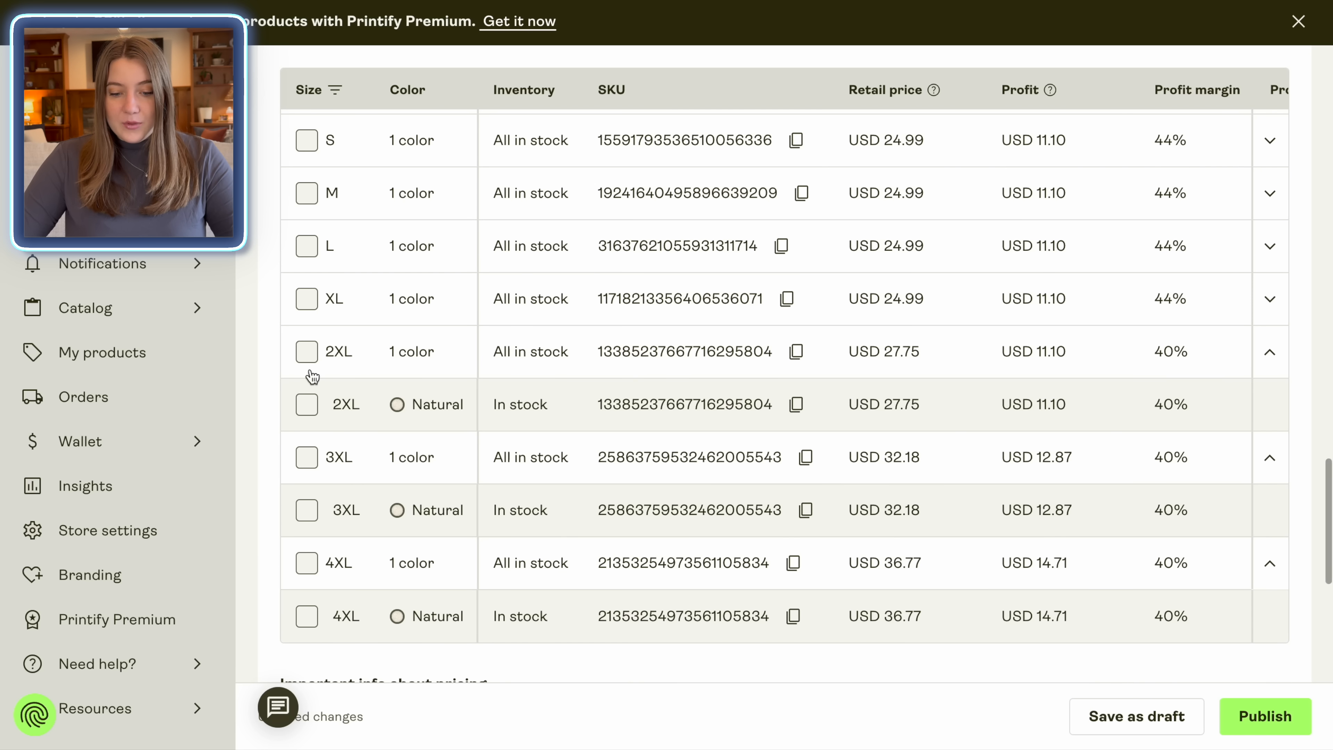
left_click(307, 352)
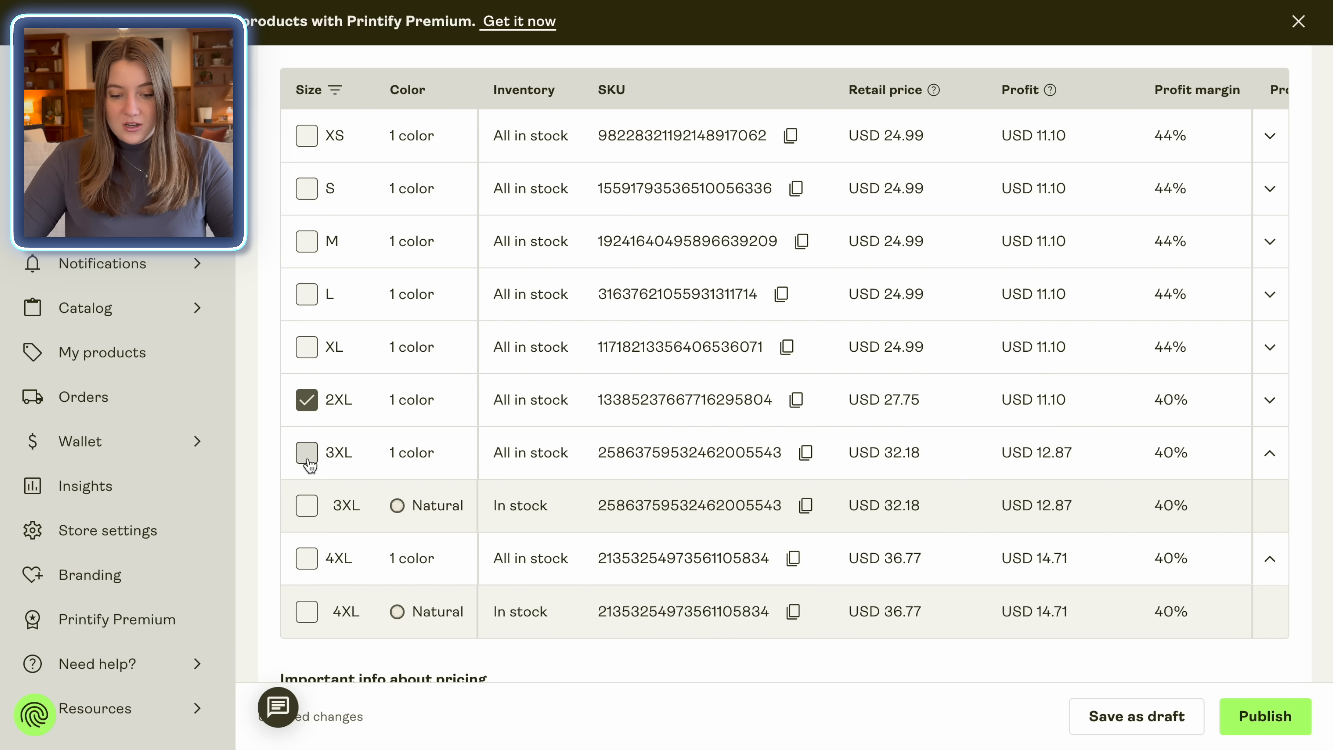
left_click(307, 452)
left_click(306, 506)
scroll(799, 497, "up", 3)
left_click(521, 192)
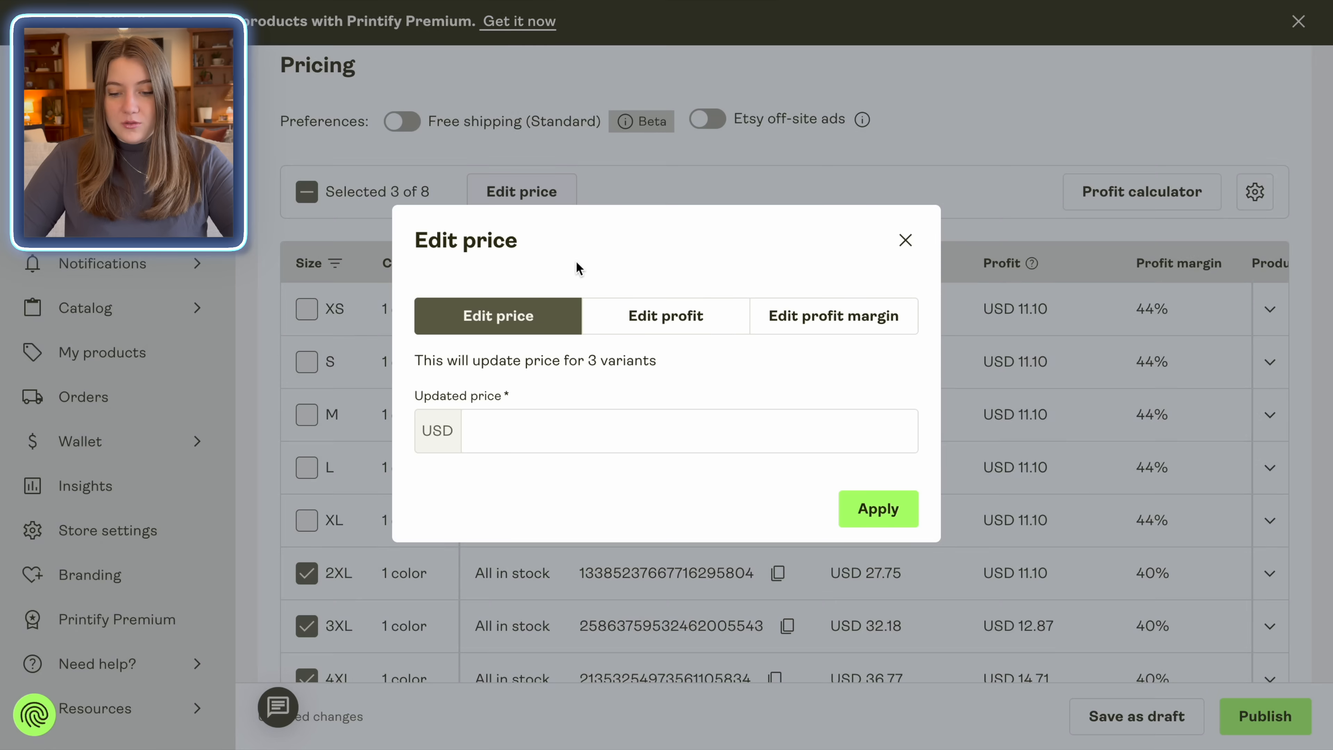
type("2")
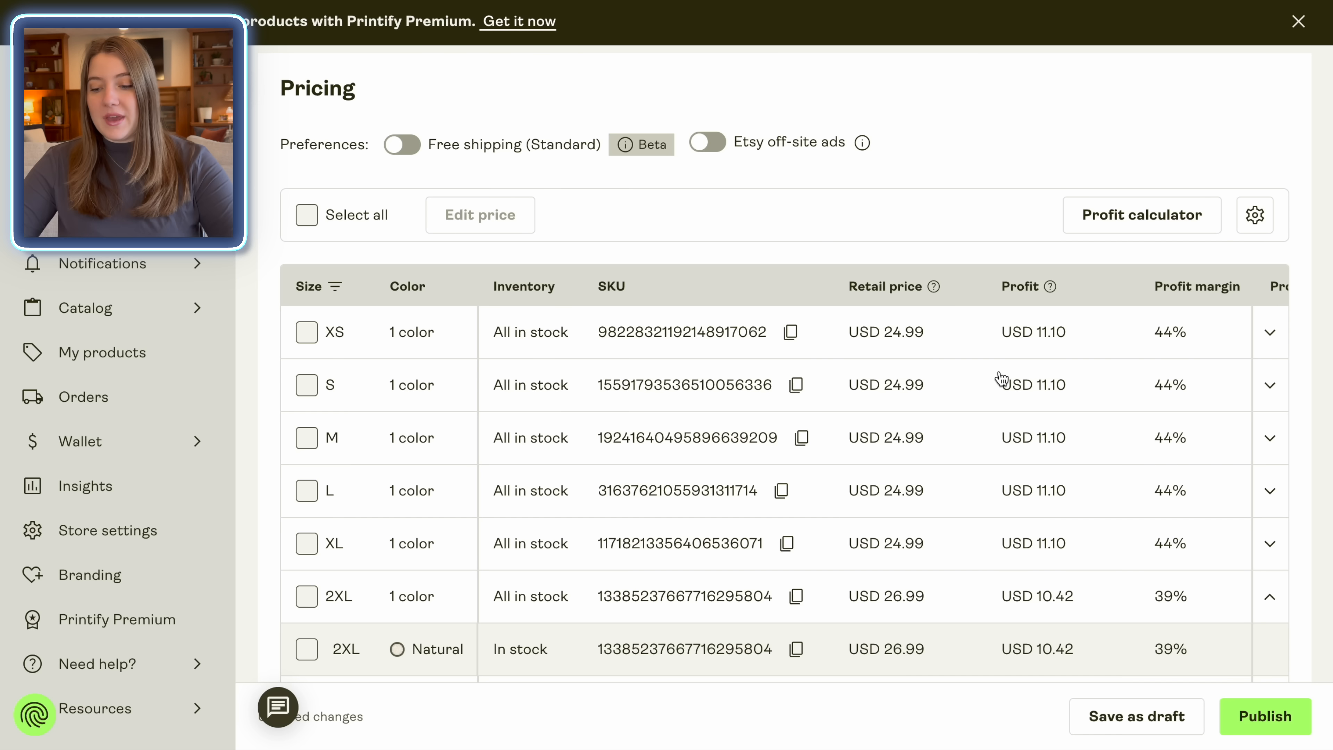
Publish the product to the Etsy store and switch to the shop's listings in Etsy
scroll(1297, 307, "down", 10)
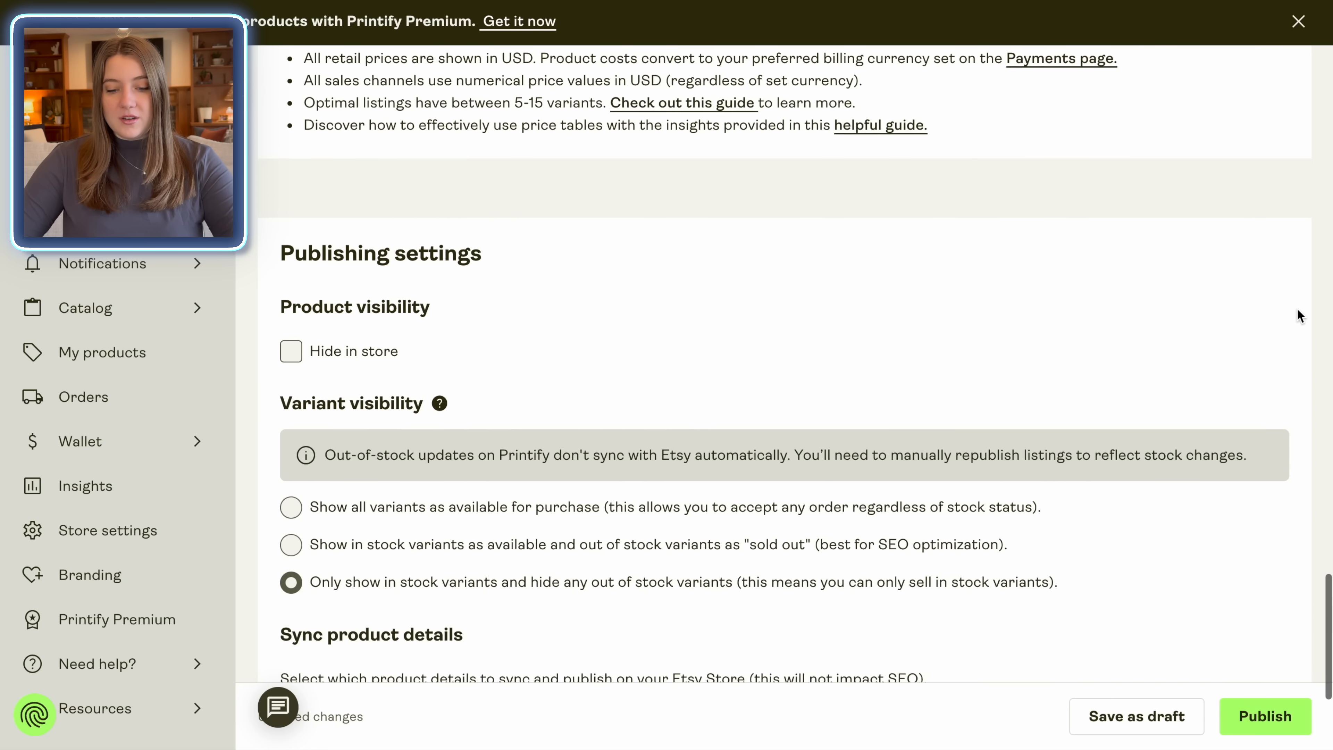
left_click(1260, 722)
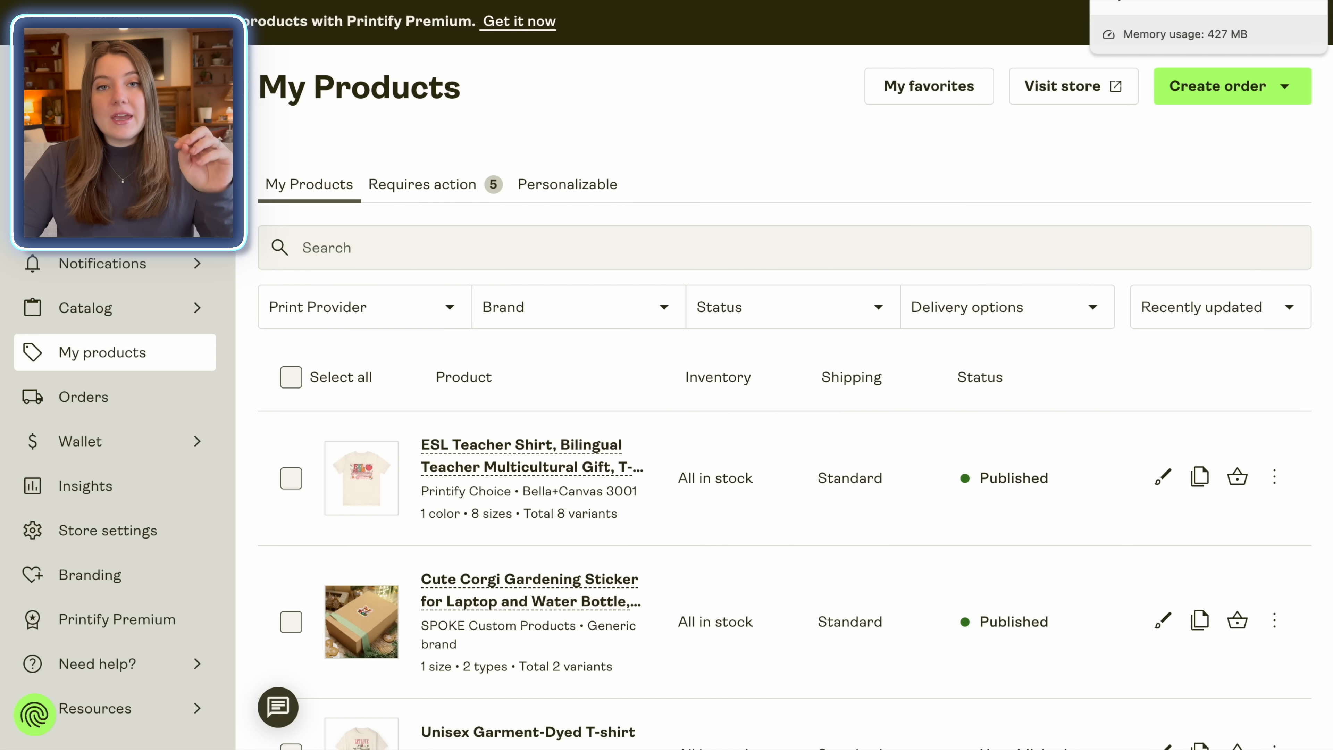
key("ctrl+Tab")
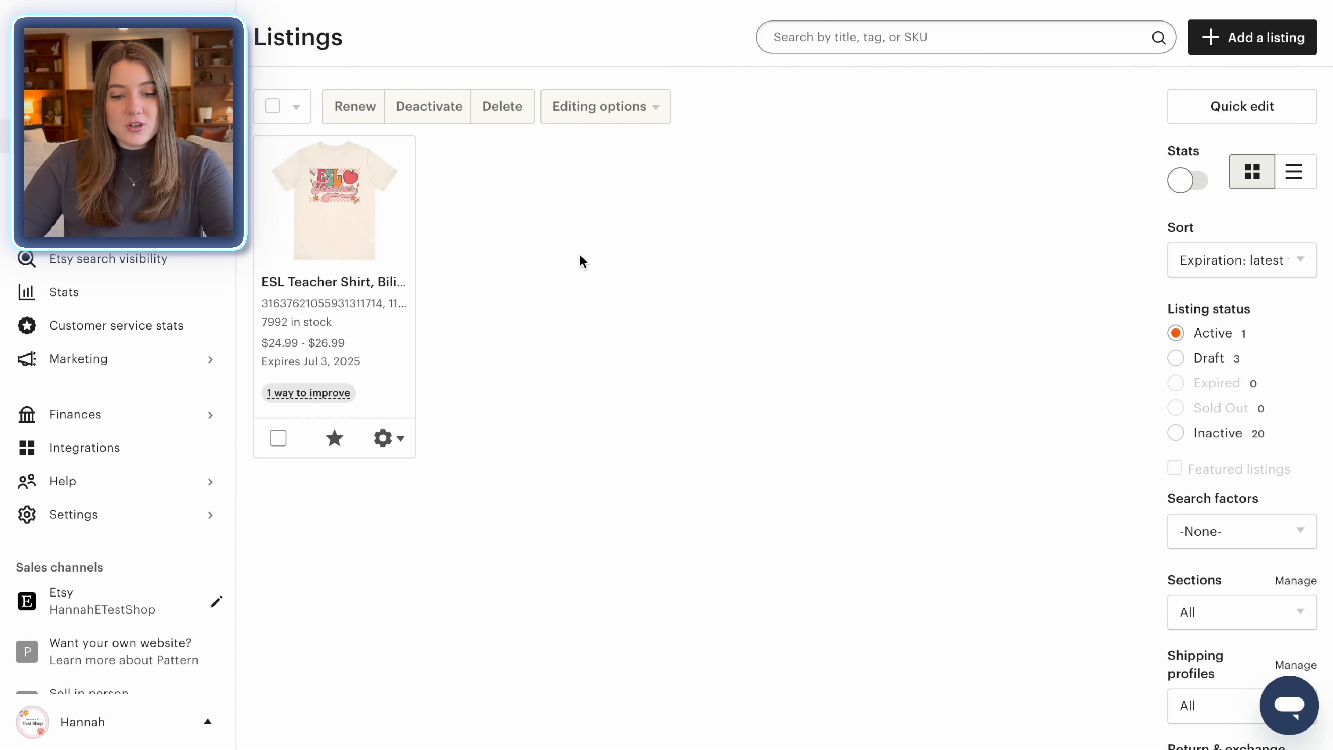